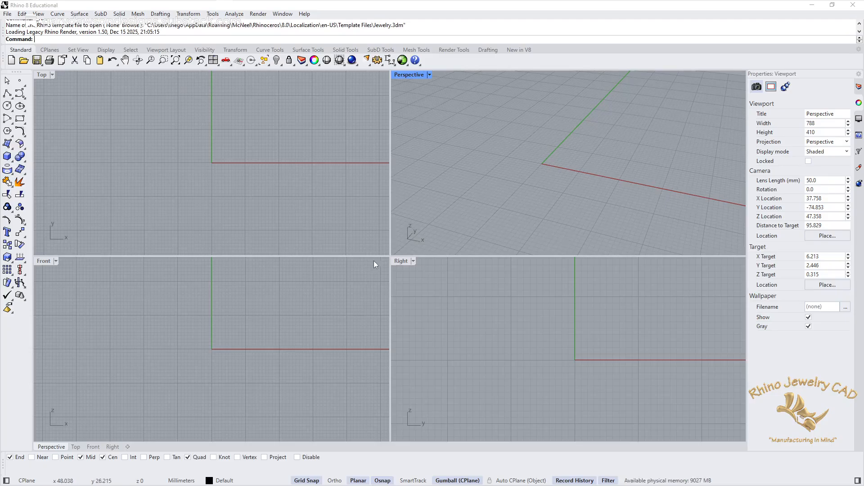
Step: Draw a torus centred on the origin in the Front viewport, with a 20 mm diameter and a 1 mm second radius
{"action": "left_click", "coordinate": [119, 14]}
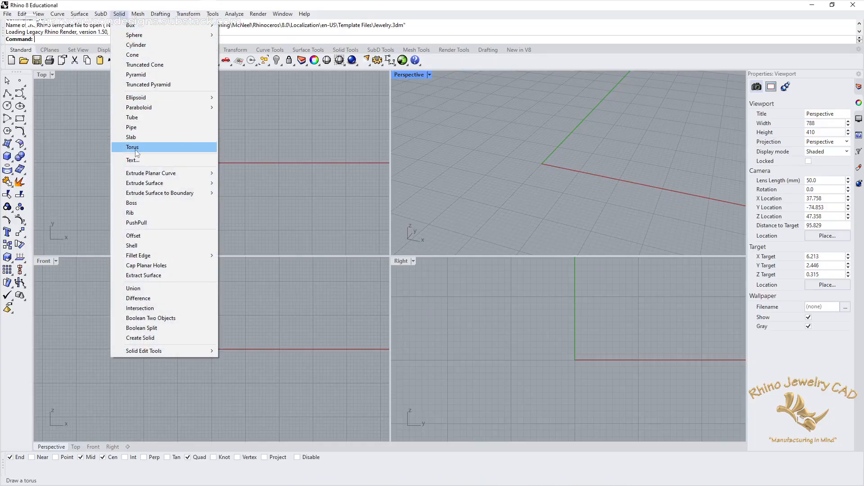
{"action": "left_click", "coordinate": [134, 150]}
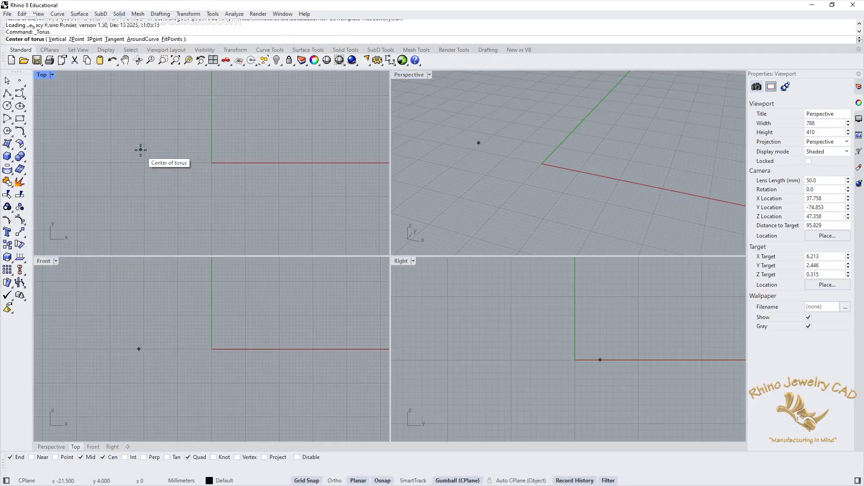
{"action": "double_click", "coordinate": [44, 261]}
{"action": "type", "text": "0"}
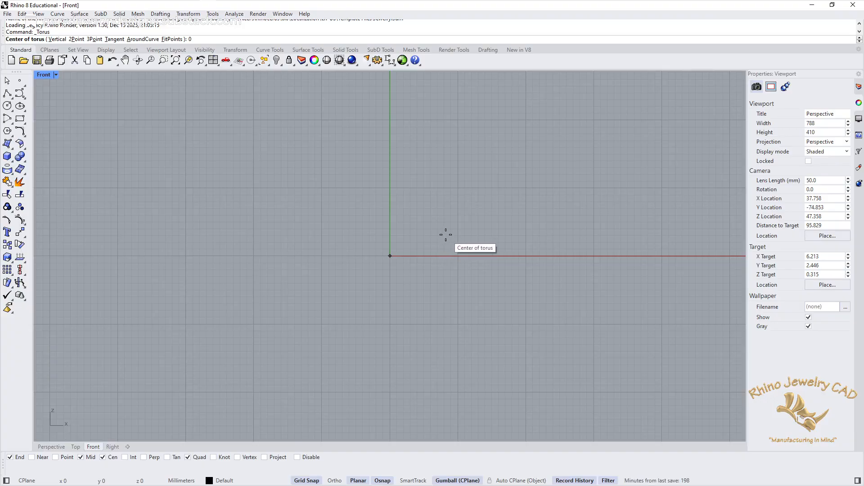
{"action": "key", "text": "Return"}
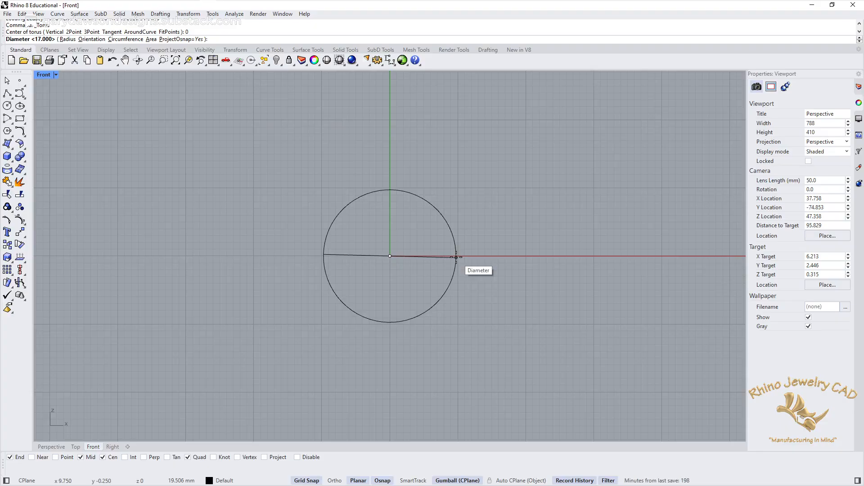
{"action": "key", "text": "F8"}
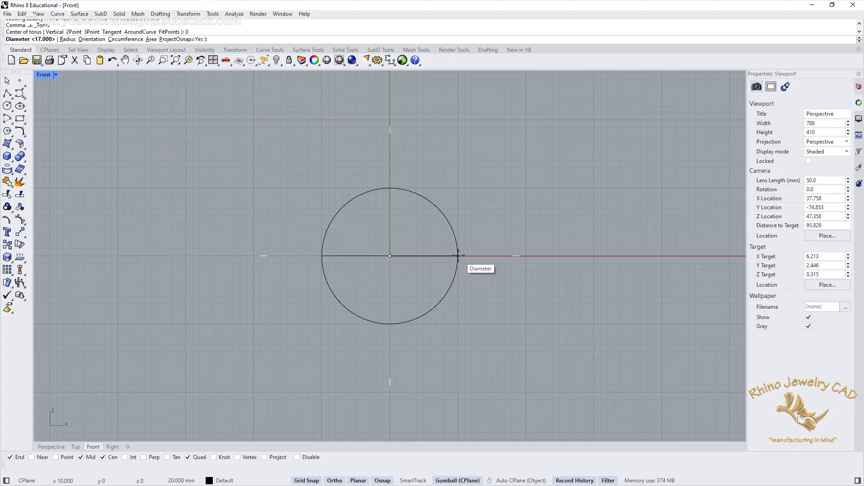
{"action": "left_click", "coordinate": [458, 255]}
{"action": "key", "text": "F8"}
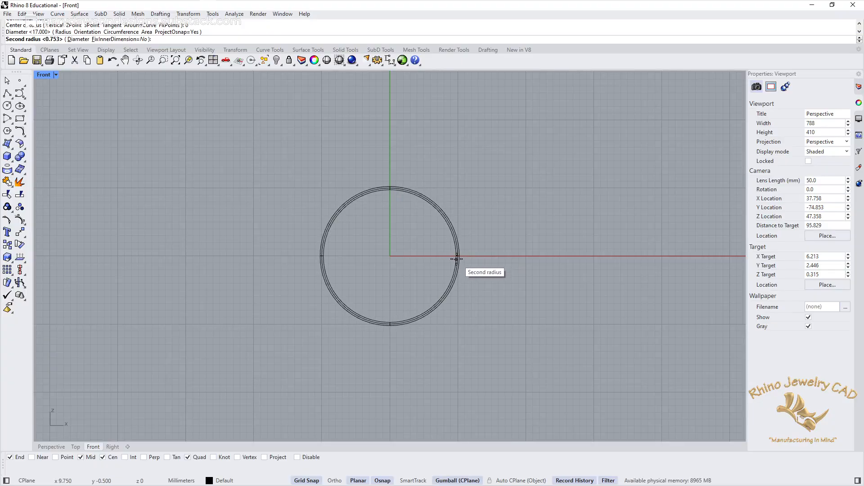
{"action": "scroll", "coordinate": [454, 256], "scroll_direction": "up", "scroll_amount": 5}
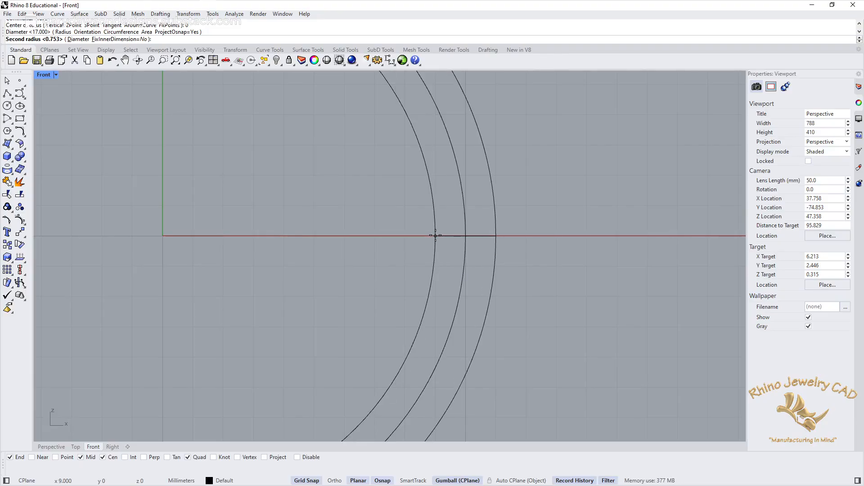
{"action": "left_click", "coordinate": [435, 235]}
{"action": "scroll", "coordinate": [530, 210], "scroll_direction": "down", "scroll_amount": 6}
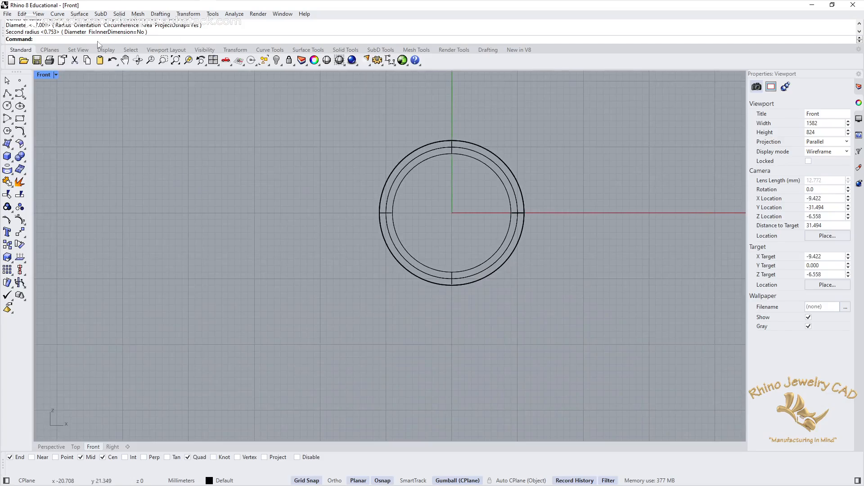
Step: In the Perspective viewport, try to move the torus's closed surface seam to the inner side of the ring at the X axis
{"action": "double_click", "coordinate": [45, 75]}
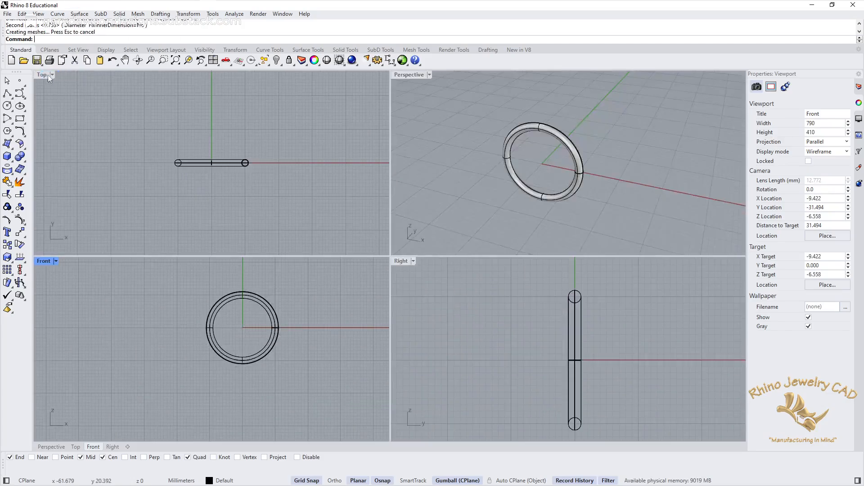
{"action": "double_click", "coordinate": [400, 75]}
{"action": "mouse_move", "coordinate": [437, 294]}
{"action": "right_mouse_down"}
{"action": "mouse_move", "coordinate": [330, 245]}
{"action": "mouse_move", "coordinate": [388, 242]}
{"action": "mouse_move", "coordinate": [455, 260]}
{"action": "mouse_move", "coordinate": [451, 285]}
{"action": "right_mouse_up"}
{"action": "scroll", "coordinate": [398, 288], "scroll_direction": "up", "scroll_amount": 6}
{"action": "right_click_drag", "start_coordinate": [406, 258], "coordinate": [366, 265], "text": "shift"}
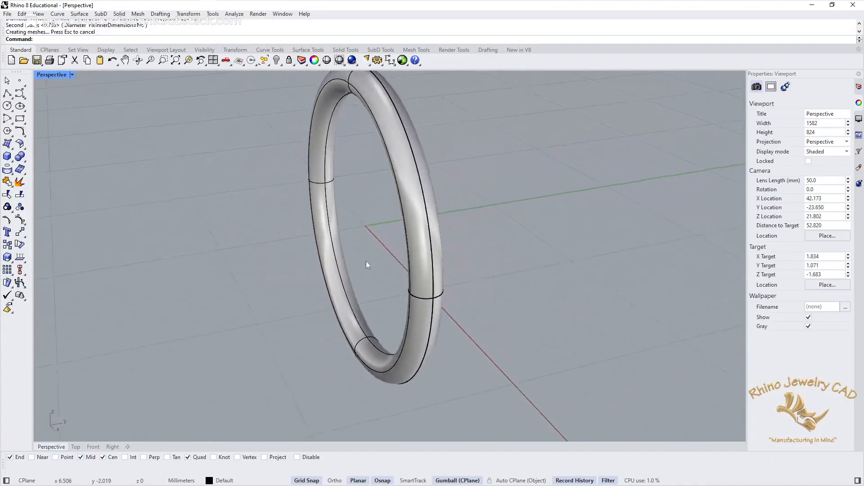
{"action": "left_click", "coordinate": [417, 237]}
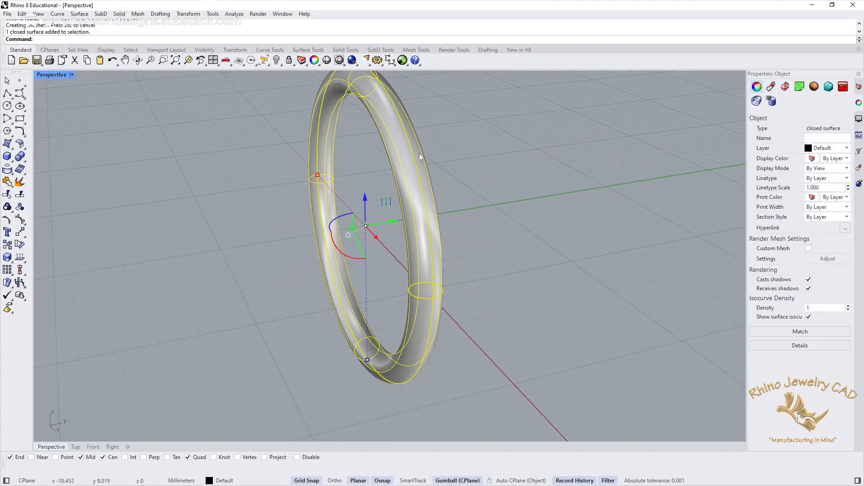
{"action": "left_click", "coordinate": [79, 13]}
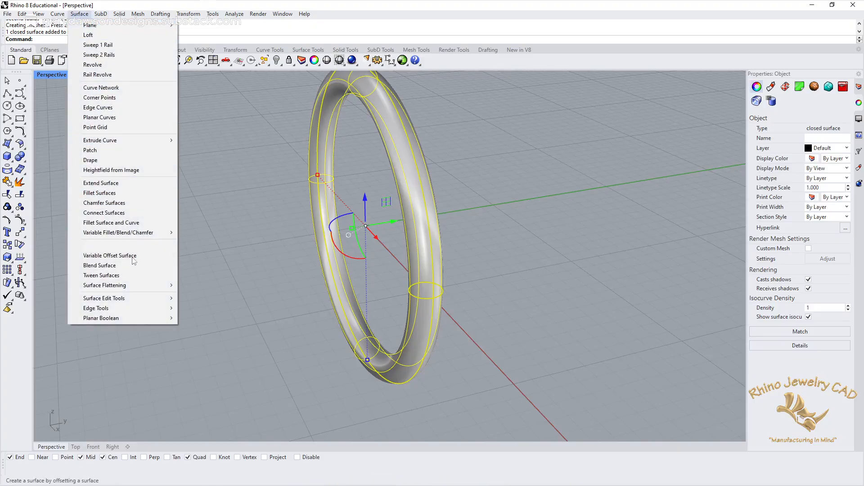
{"action": "mouse_move", "coordinate": [136, 298]}
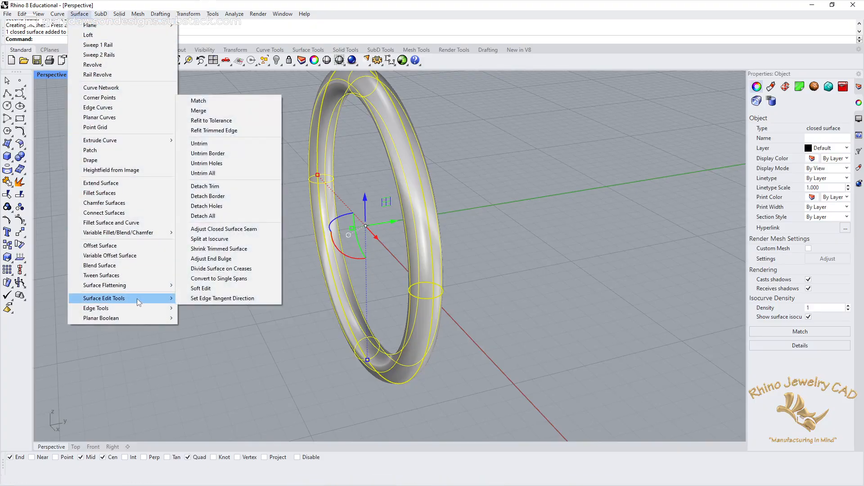
{"action": "left_click", "coordinate": [217, 230]}
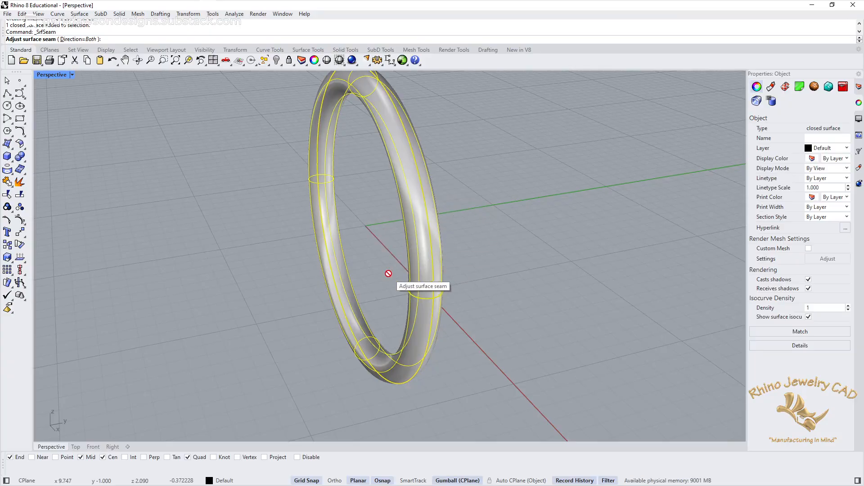
{"action": "right_click_drag", "start_coordinate": [387, 276], "coordinate": [481, 229]}
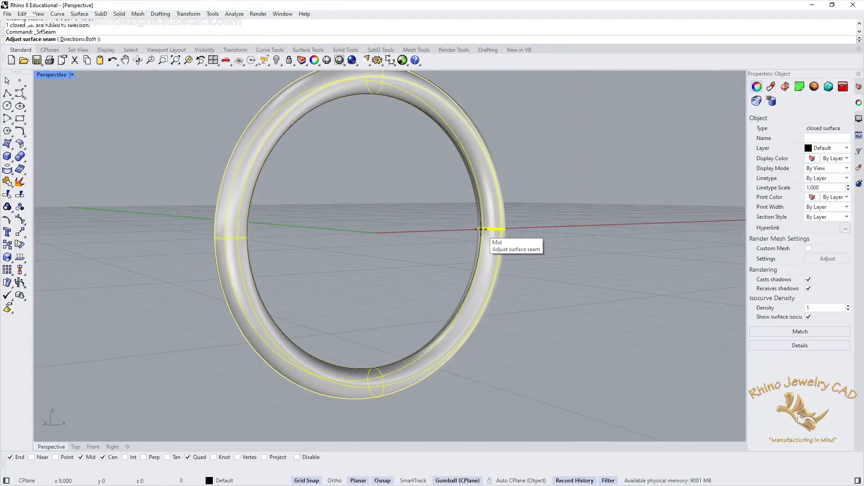
{"action": "left_click", "coordinate": [481, 229]}
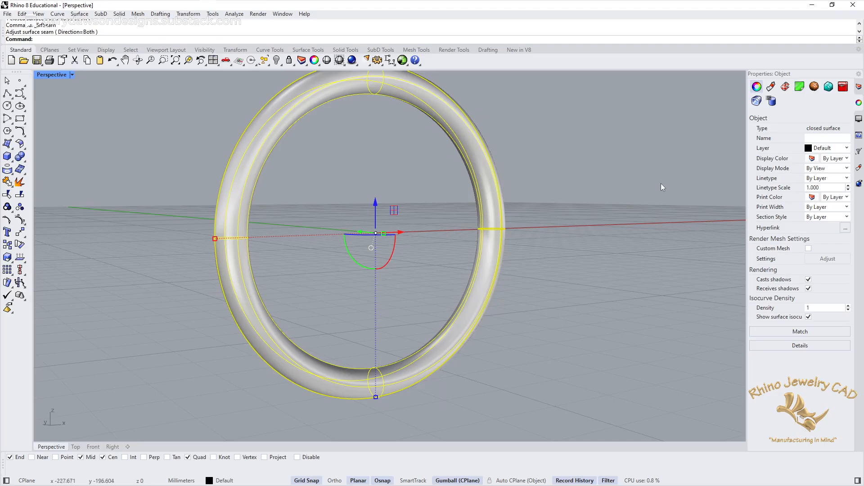
{"action": "right_click_drag", "start_coordinate": [661, 183], "coordinate": [552, 201]}
{"action": "left_click", "coordinate": [568, 223]}
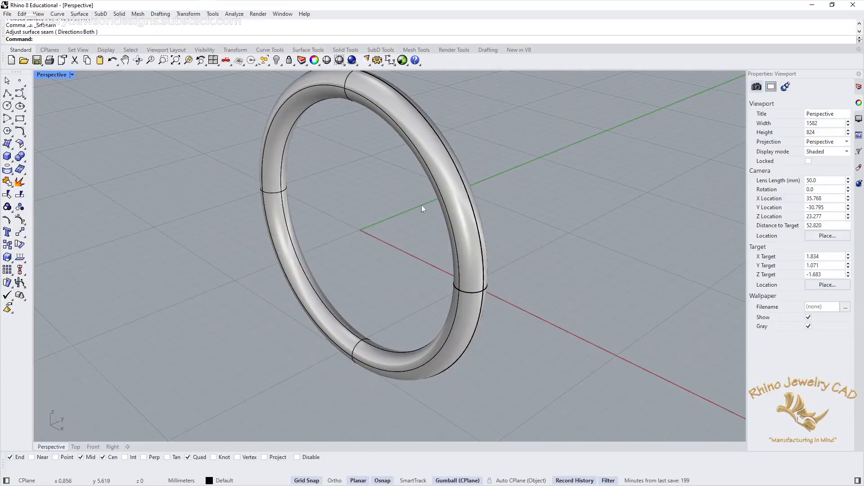
Step: Try again to adjust the closed surface seam, snapping it to the ring's inside midpoint where it crosses the X axis
{"action": "left_click", "coordinate": [80, 14]}
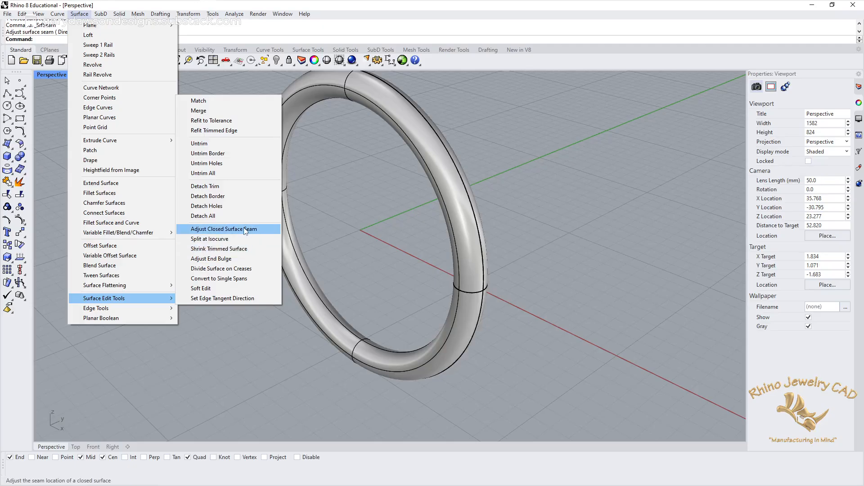
{"action": "left_click", "coordinate": [244, 230]}
{"action": "left_click", "coordinate": [467, 224]}
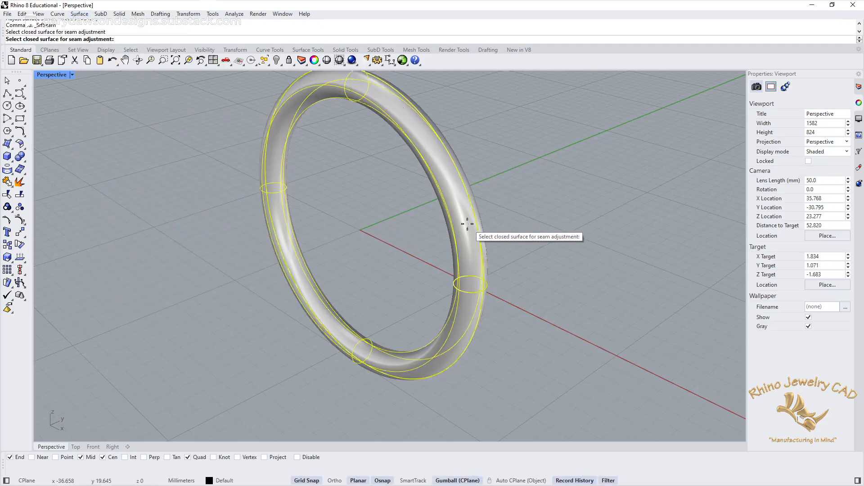
{"action": "right_click_drag", "start_coordinate": [462, 229], "coordinate": [556, 202]}
{"action": "right_click_drag", "start_coordinate": [455, 234], "coordinate": [525, 235]}
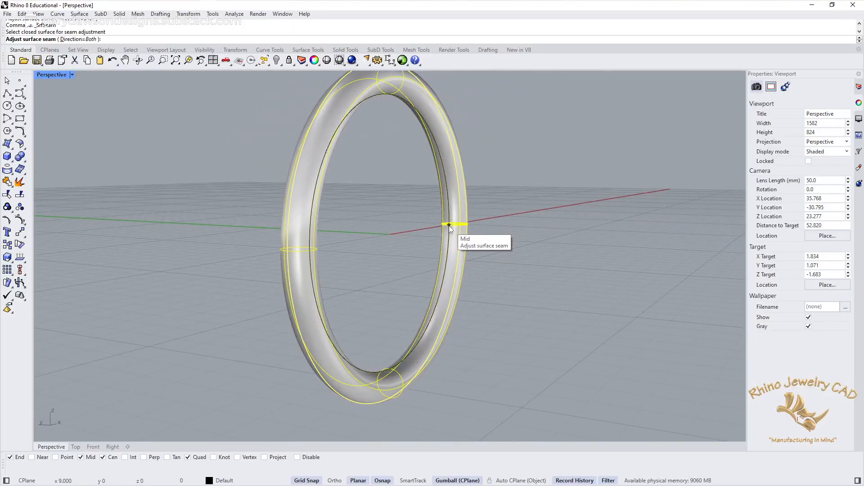
{"action": "left_click", "coordinate": [450, 225]}
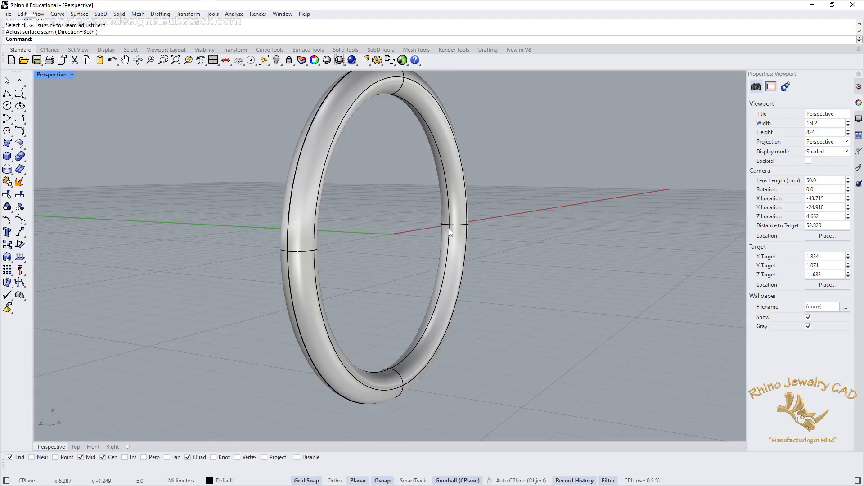
{"action": "right_click_drag", "start_coordinate": [546, 176], "coordinate": [418, 231]}
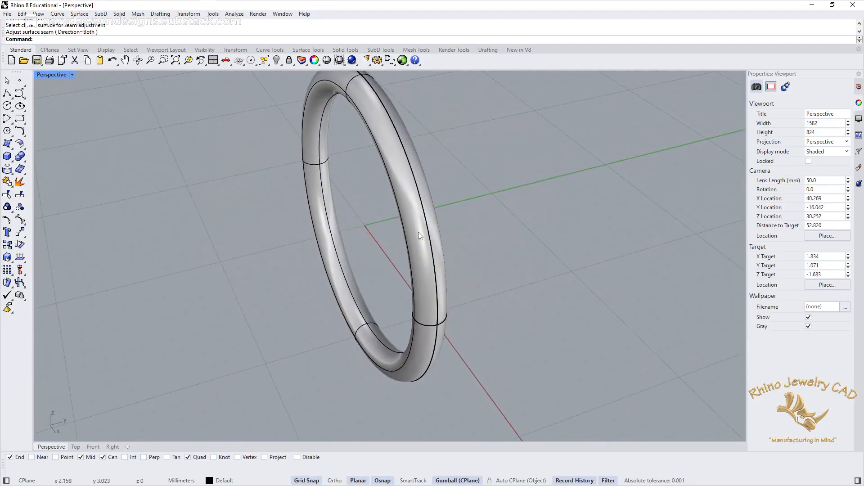
{"action": "left_click", "coordinate": [437, 232]}
{"action": "left_click", "coordinate": [468, 229]}
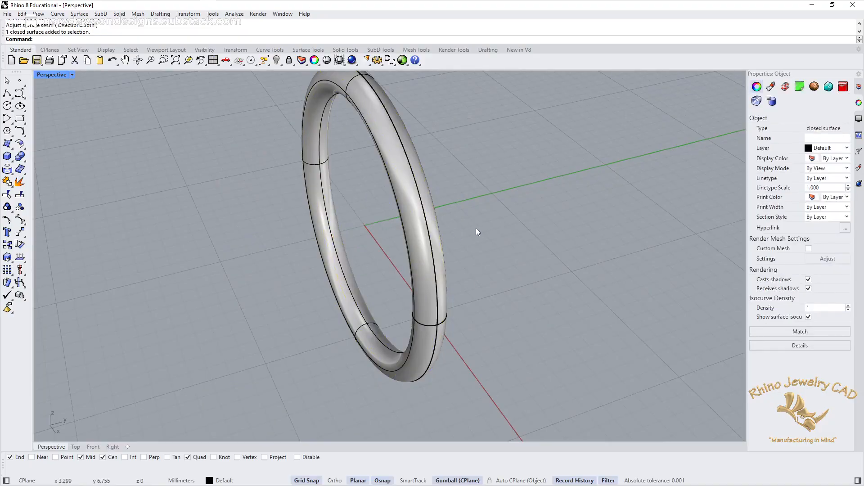
Step: Retry the seam adjustment from a closer view, picking the Mid snap on the ring's inner edge, and inspect the surface lines
{"action": "right_click_drag", "start_coordinate": [374, 249], "coordinate": [412, 229]}
{"action": "scroll", "coordinate": [472, 212], "scroll_direction": "up", "scroll_amount": 5}
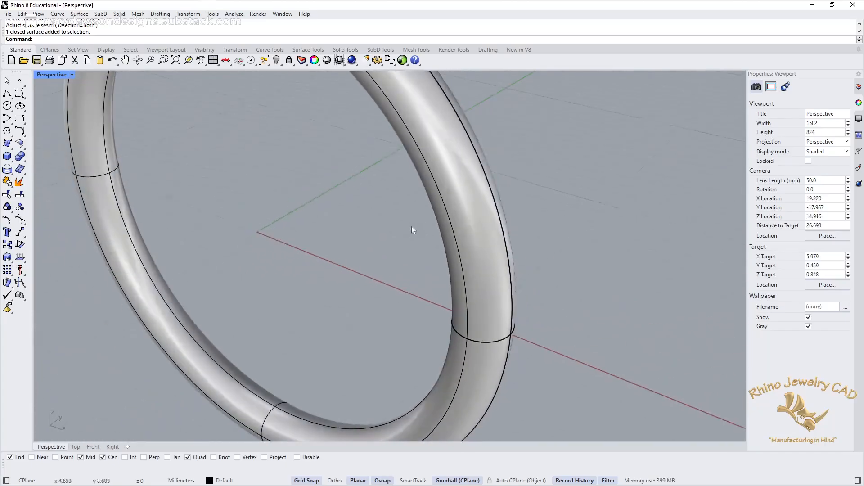
{"action": "left_click", "coordinate": [80, 14]}
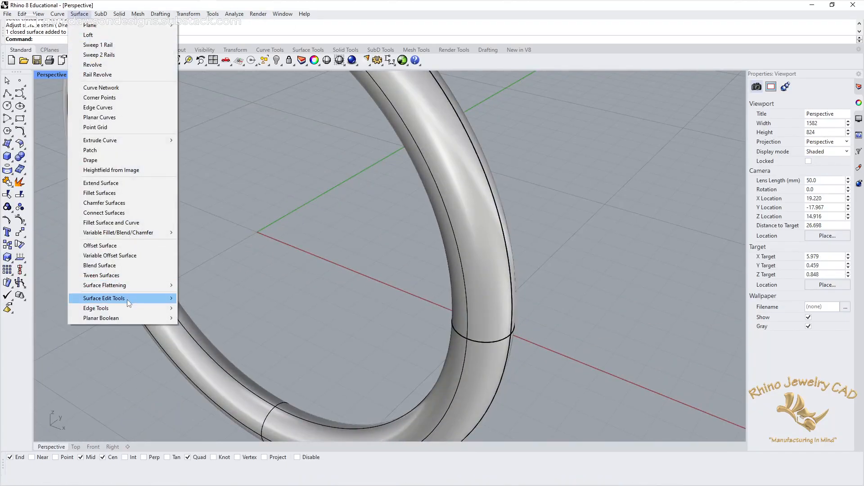
{"action": "mouse_move", "coordinate": [127, 299]}
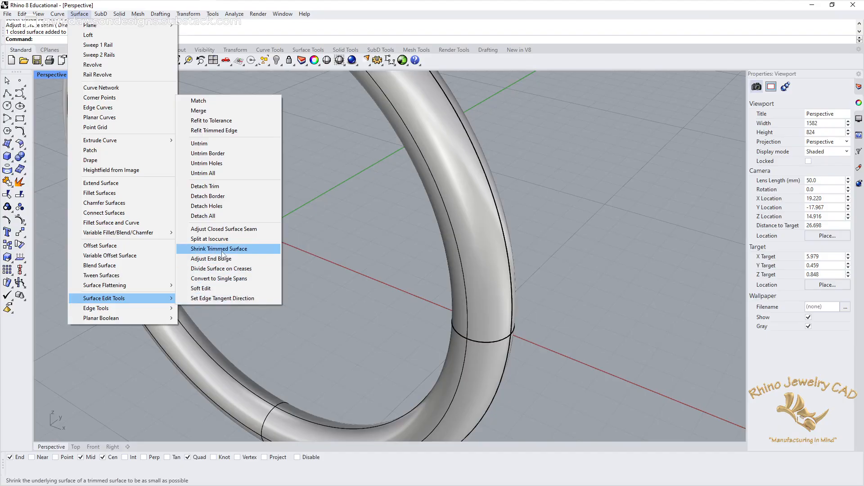
{"action": "left_click", "coordinate": [227, 231]}
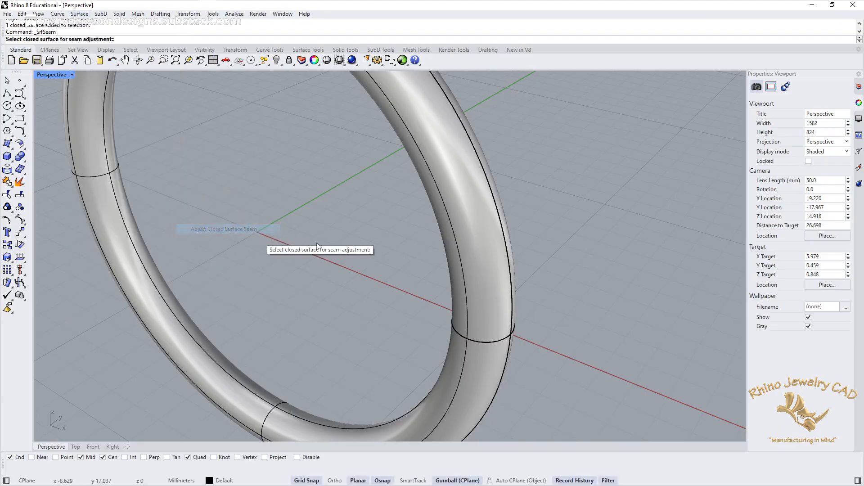
{"action": "left_click", "coordinate": [486, 293]}
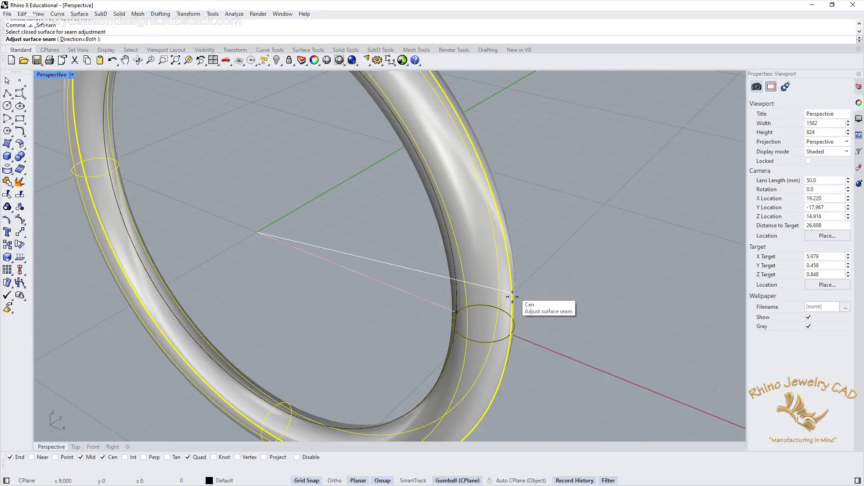
{"action": "right_click_drag", "start_coordinate": [477, 343], "coordinate": [473, 286]}
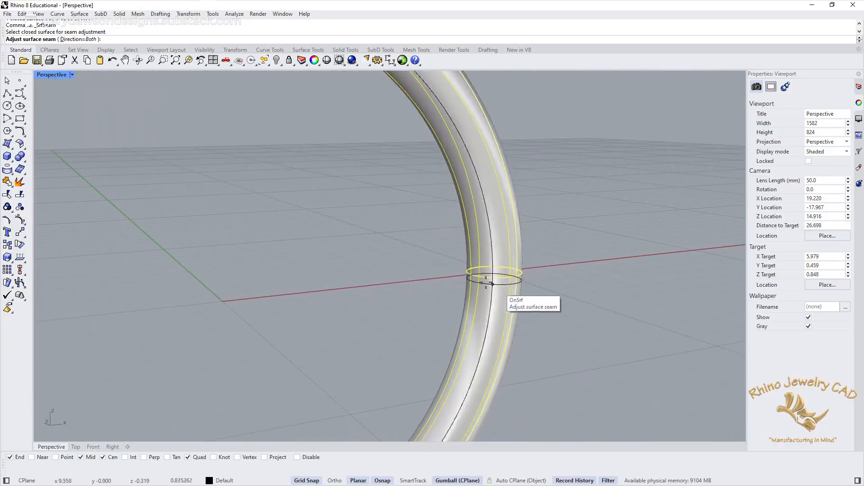
{"action": "left_click", "coordinate": [470, 275]}
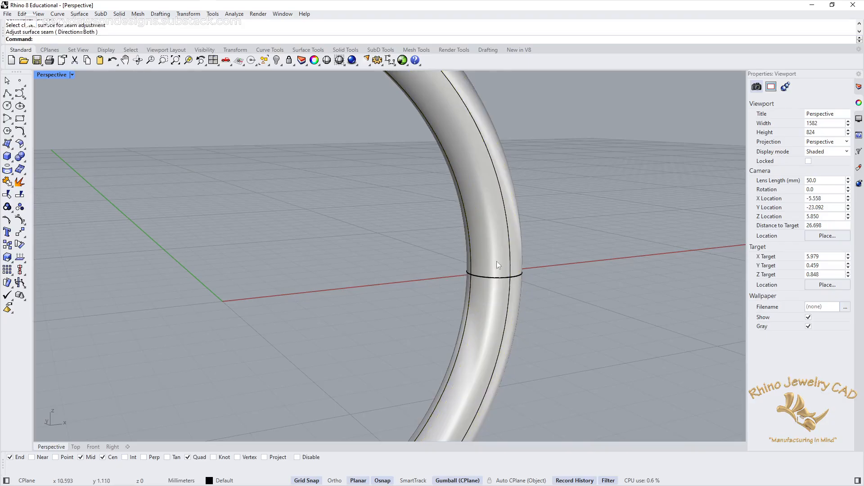
{"action": "right_click_drag", "start_coordinate": [496, 261], "coordinate": [642, 198]}
{"action": "left_click", "coordinate": [386, 249]}
{"action": "left_click", "coordinate": [527, 234]}
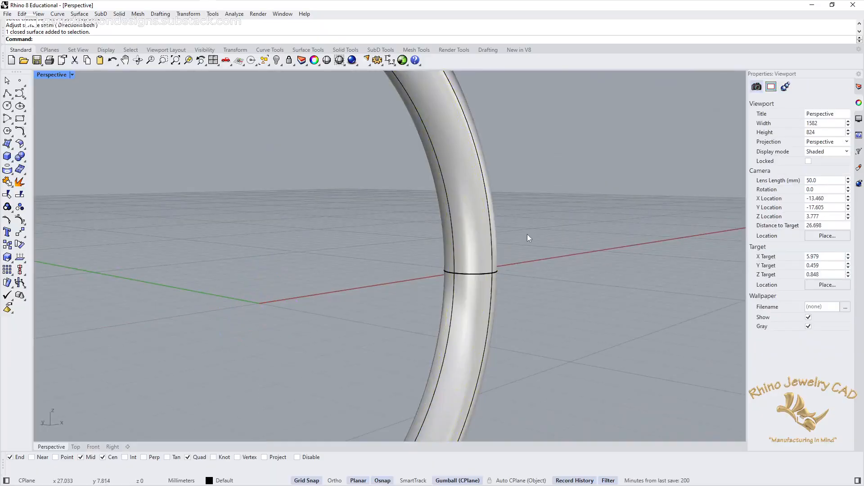
{"action": "right_click_drag", "start_coordinate": [528, 238], "coordinate": [481, 245]}
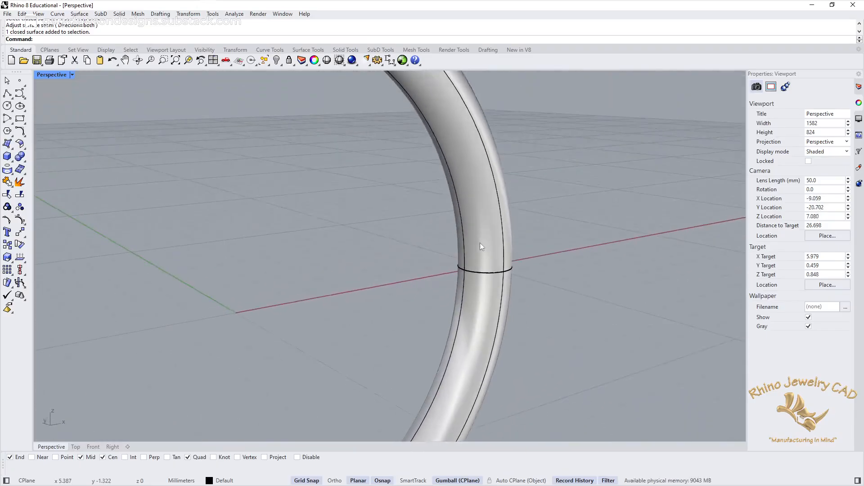
Step: Limit the object snaps to Mid and Quad and adjust the torus's closed surface seam to the inner midpoint at the X axis
{"action": "left_click", "coordinate": [103, 457]}
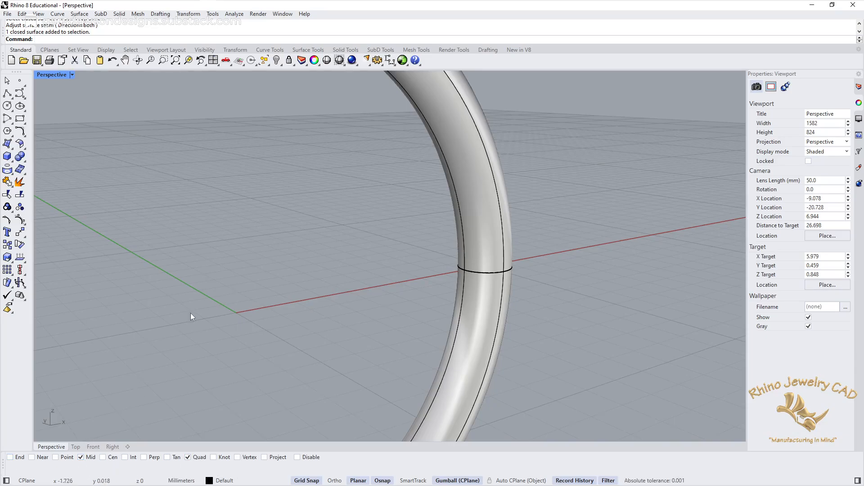
{"action": "left_click", "coordinate": [79, 13]}
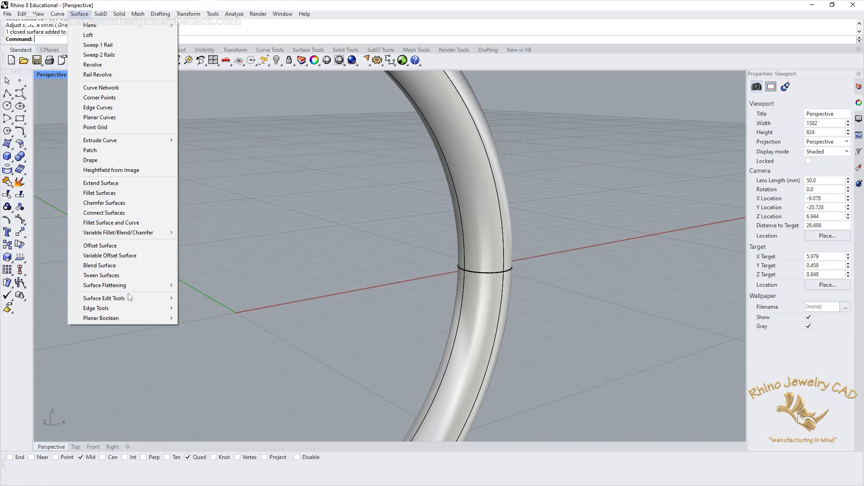
{"action": "mouse_move", "coordinate": [129, 299]}
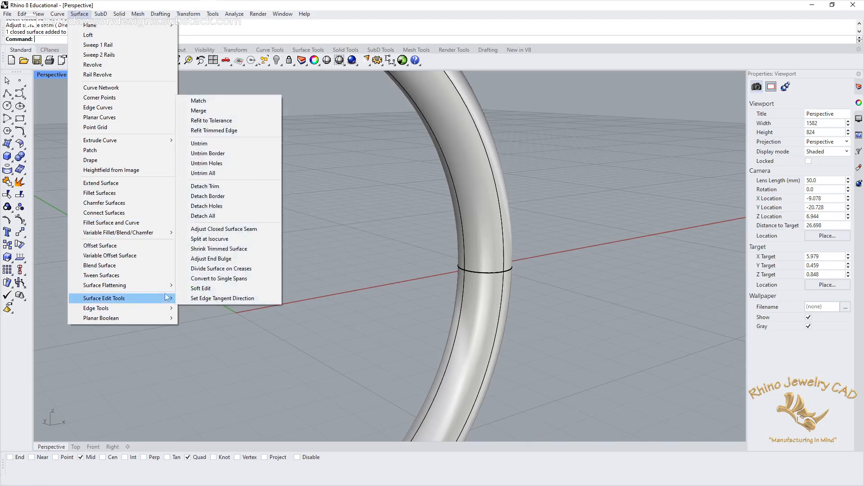
{"action": "left_click", "coordinate": [236, 234]}
{"action": "left_click", "coordinate": [495, 250]}
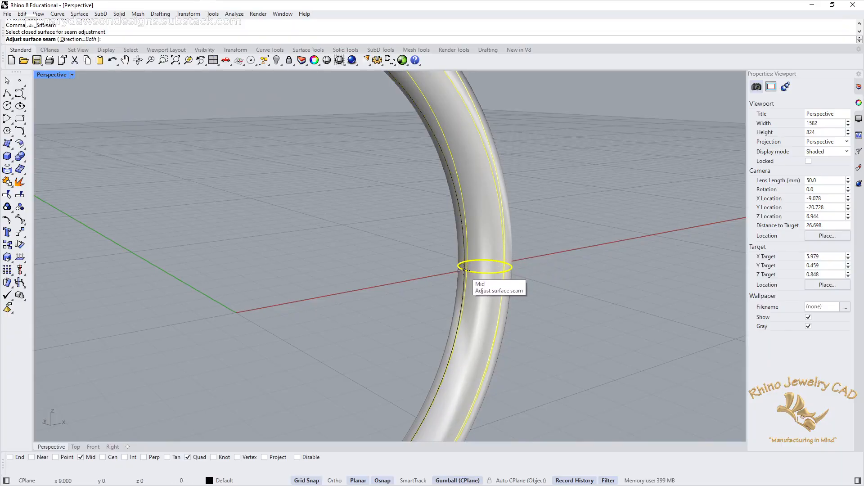
{"action": "left_click", "coordinate": [464, 269]}
Step: Examine the ring's seam and surface lines from several angles and distances
{"action": "right_click_drag", "start_coordinate": [463, 271], "coordinate": [437, 275]}
{"action": "left_click", "coordinate": [392, 250]}
{"action": "left_click", "coordinate": [607, 208]}
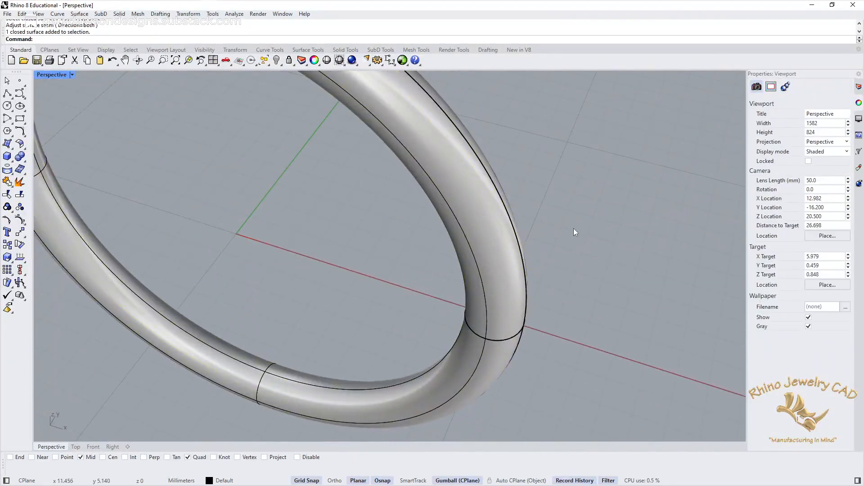
{"action": "scroll", "coordinate": [573, 229], "scroll_direction": "down", "scroll_amount": 8}
{"action": "right_click_drag", "start_coordinate": [549, 268], "coordinate": [461, 277], "text": "shift"}
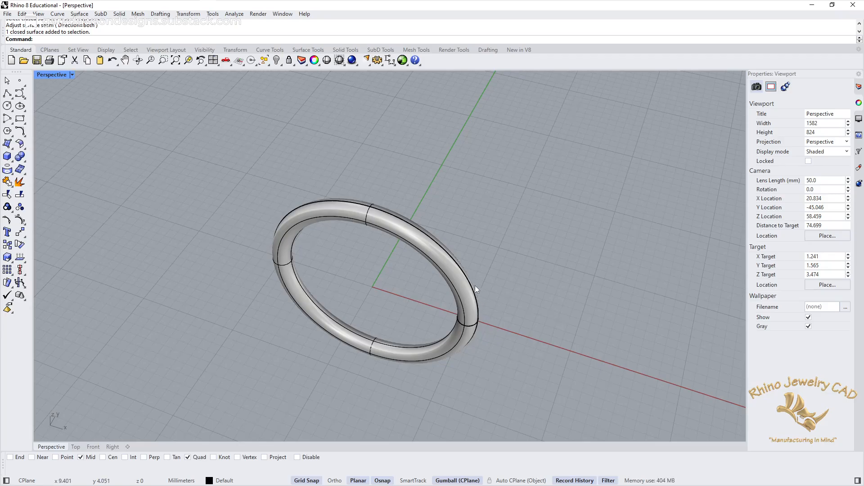
{"action": "right_click_drag", "start_coordinate": [452, 357], "coordinate": [439, 298]}
{"action": "right_click_drag", "start_coordinate": [502, 248], "coordinate": [451, 270]}
{"action": "scroll", "coordinate": [400, 277], "scroll_direction": "up", "scroll_amount": 2}
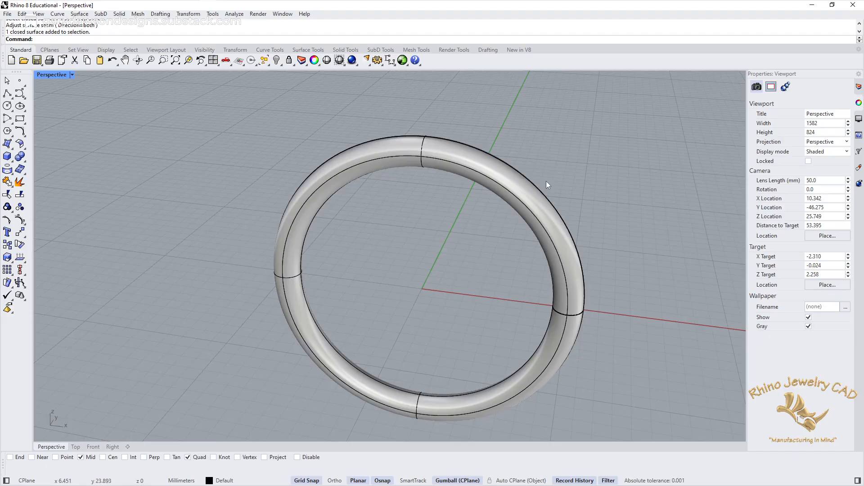
{"action": "right_click_drag", "start_coordinate": [538, 270], "coordinate": [491, 241]}
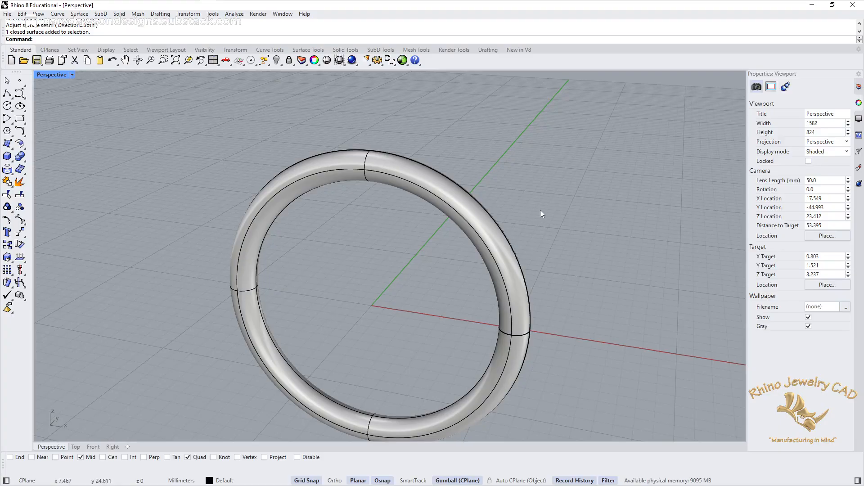
Step: Select the torus ring and turn on its control points
{"action": "left_click_drag", "start_coordinate": [530, 205], "coordinate": [449, 273]}
{"action": "right_click_drag", "start_coordinate": [448, 270], "coordinate": [467, 260]}
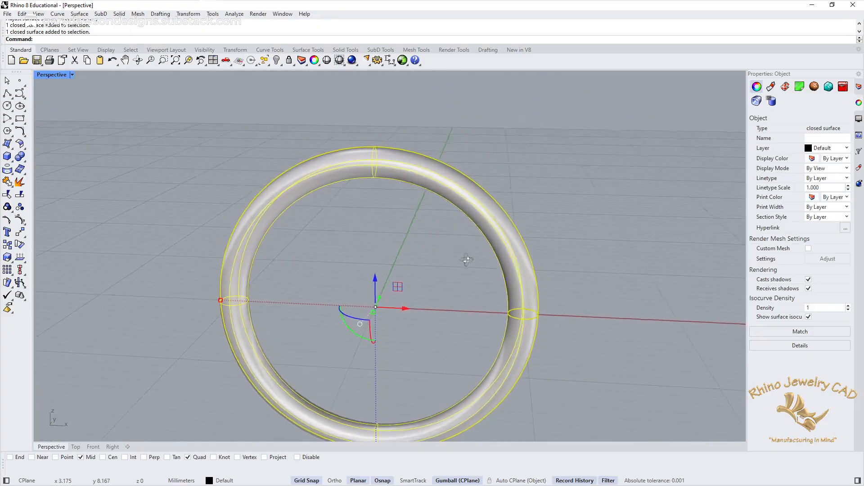
{"action": "key", "text": "F10"}
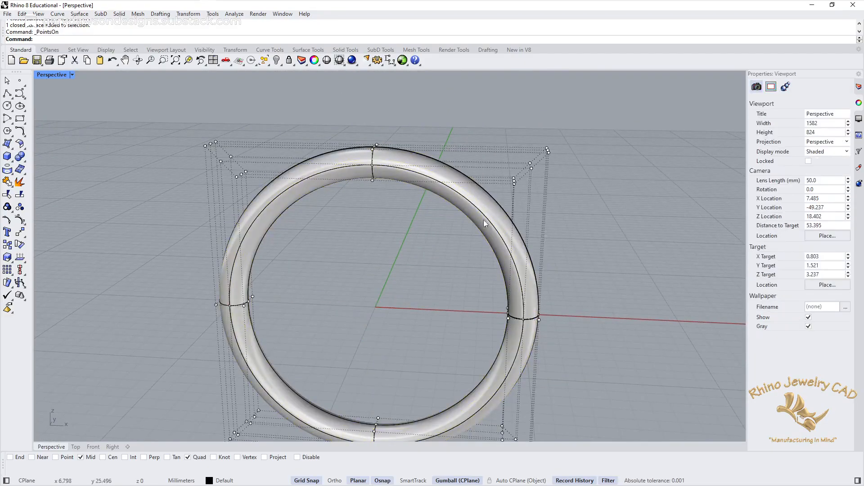
Step: Select all control points across the top of the ring and scale them wider along the Y direction
{"action": "right_click_drag", "start_coordinate": [542, 198], "coordinate": [480, 224]}
{"action": "right_click_drag", "start_coordinate": [500, 206], "coordinate": [252, 144]}
{"action": "left_click_drag", "start_coordinate": [171, 109], "coordinate": [628, 193]}
{"action": "right_click_drag", "start_coordinate": [668, 178], "coordinate": [497, 181]}
{"action": "left_click_drag", "start_coordinate": [354, 157], "coordinate": [317, 157]}
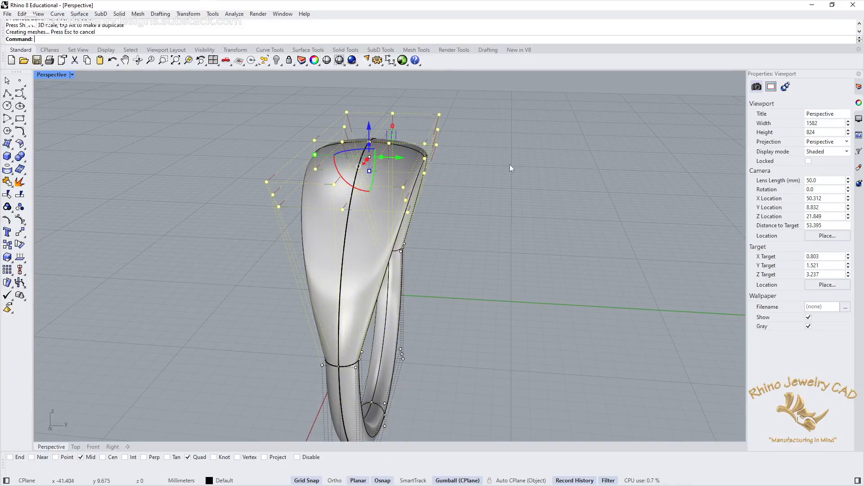
{"action": "left_click", "coordinate": [509, 165]}
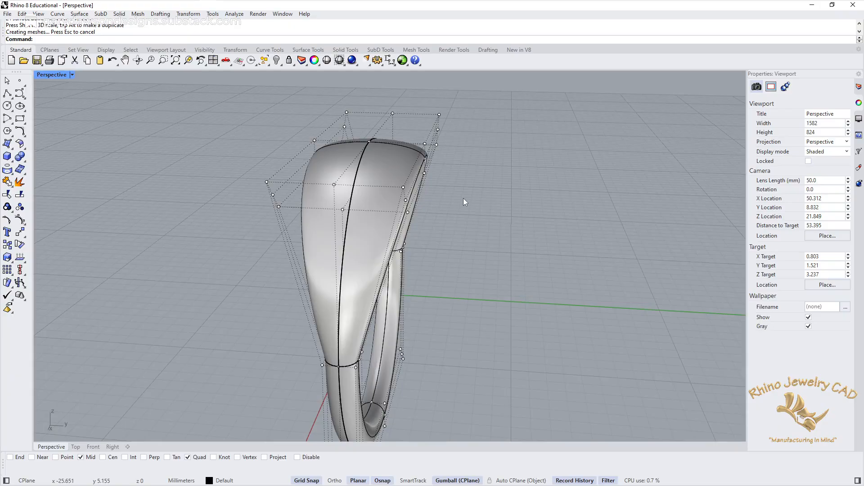
Step: Hide the control points to inspect the widened ring's side transitions, and undo the control point scaling
{"action": "key", "text": "F11"}
{"action": "right_click_drag", "start_coordinate": [355, 260], "coordinate": [391, 270]}
{"action": "scroll", "coordinate": [374, 330], "scroll_direction": "up", "scroll_amount": 5}
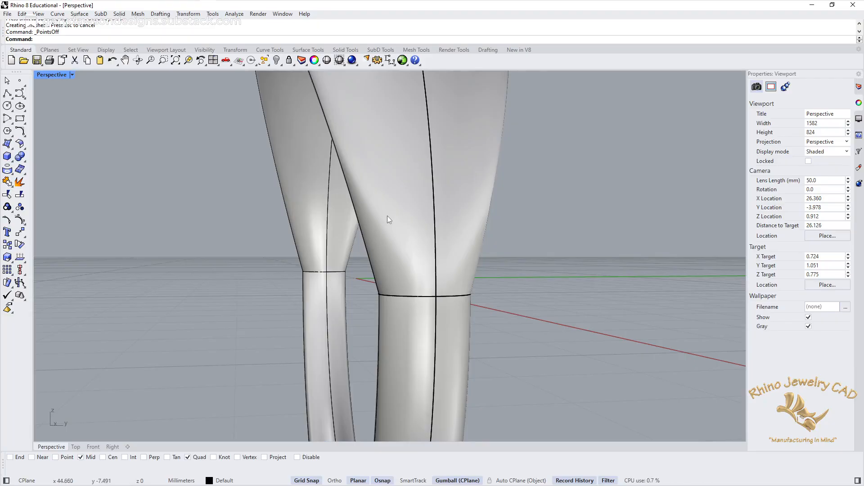
{"action": "right_click_drag", "start_coordinate": [389, 220], "coordinate": [499, 217]}
{"action": "key", "text": "ctrl+z"}
{"action": "scroll", "coordinate": [419, 228], "scroll_direction": "down", "scroll_amount": 10}
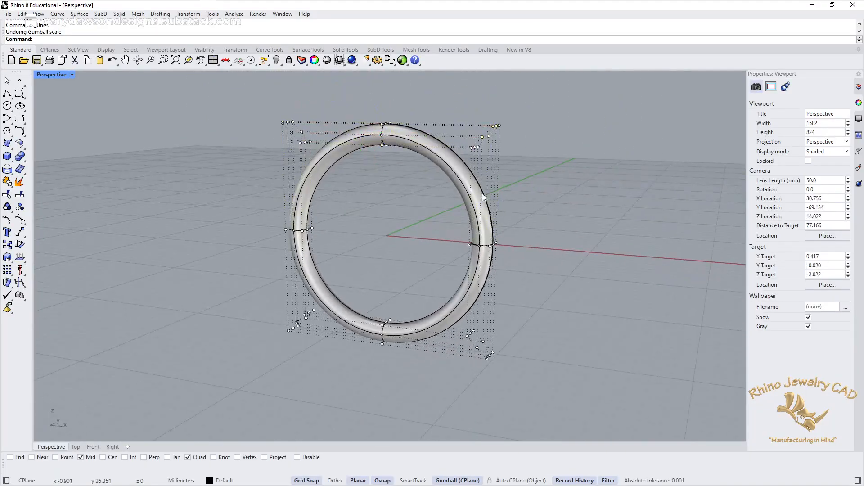
Step: Rebuild the torus surface with 8 points and degree 3 in both U and V, deleting the input
{"action": "left_click", "coordinate": [452, 173]}
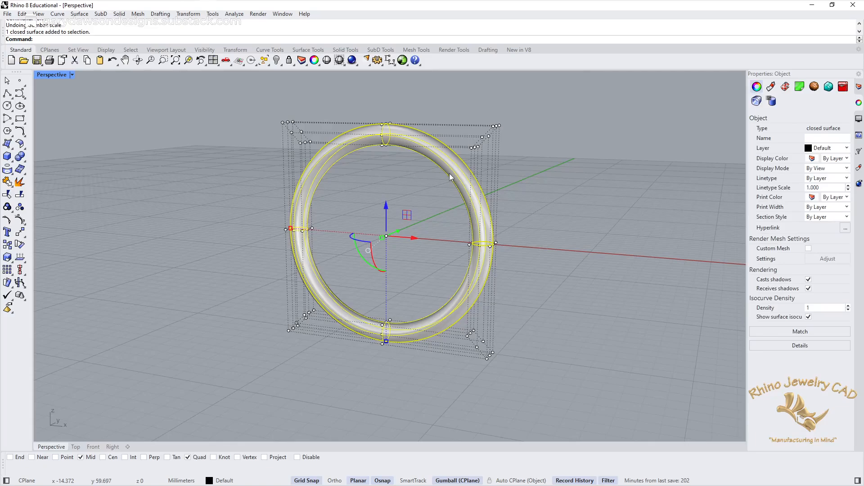
{"action": "type", "text": "Rebuild"}
{"action": "key", "text": "Return"}
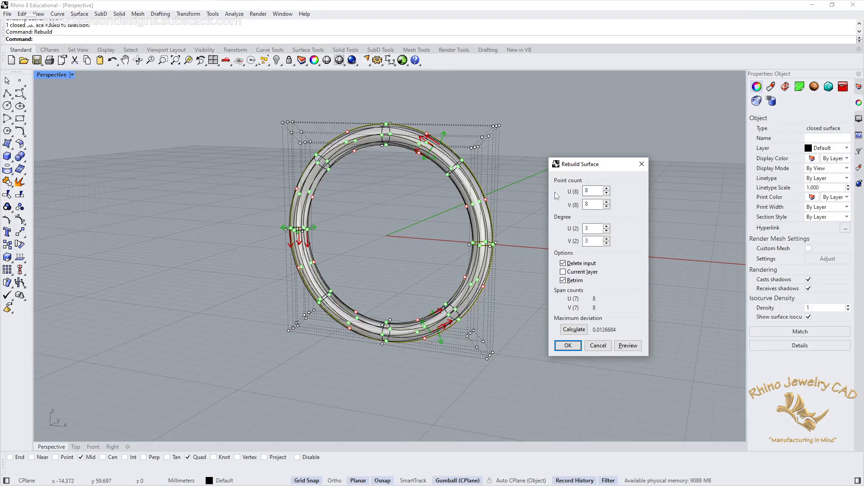
{"action": "left_click", "coordinate": [601, 204]}
{"action": "left_click", "coordinate": [568, 346]}
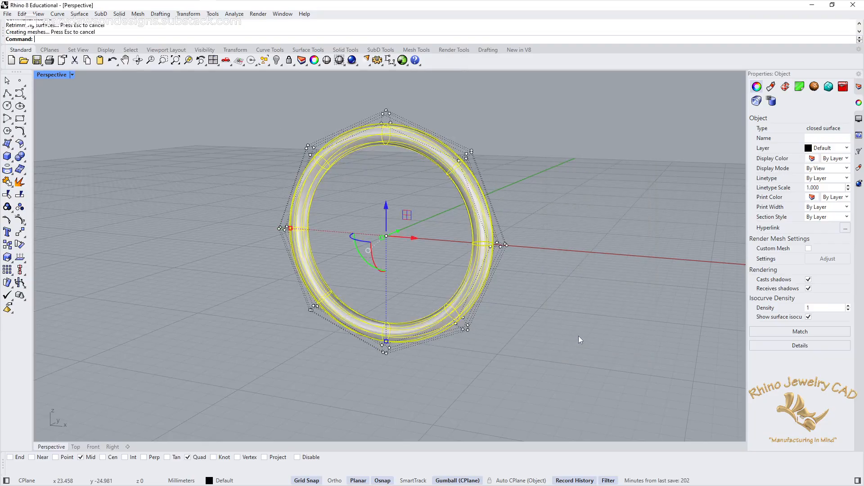
Step: Select the three upper groups of control points on the rebuilt ring, scale them wider along Y, and inspect the shape
{"action": "mouse_move", "coordinate": [453, 193]}
{"action": "right_mouse_down"}
{"action": "mouse_move", "coordinate": [463, 196]}
{"action": "mouse_move", "coordinate": [470, 182]}
{"action": "mouse_move", "coordinate": [455, 223]}
{"action": "mouse_move", "coordinate": [470, 231]}
{"action": "mouse_move", "coordinate": [469, 205]}
{"action": "mouse_move", "coordinate": [550, 187]}
{"action": "mouse_move", "coordinate": [439, 201]}
{"action": "mouse_move", "coordinate": [457, 193]}
{"action": "mouse_move", "coordinate": [450, 198]}
{"action": "right_mouse_up"}
{"action": "scroll", "coordinate": [441, 193], "scroll_direction": "up", "scroll_amount": 4}
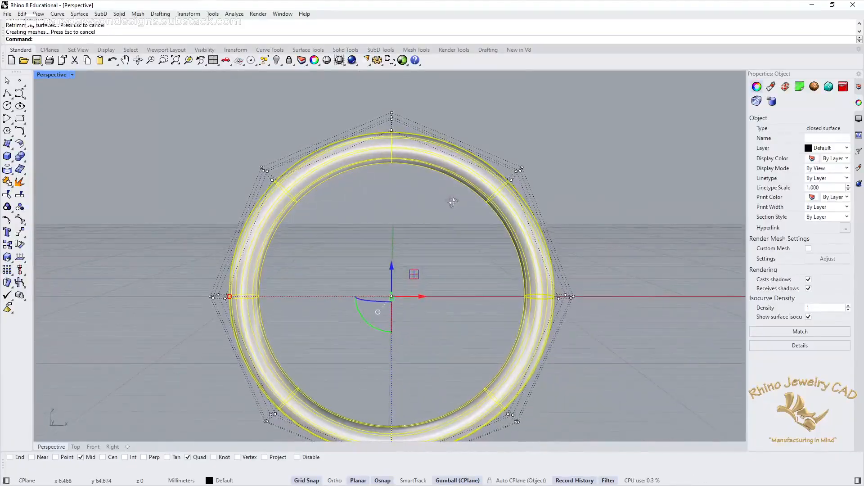
{"action": "left_click_drag", "start_coordinate": [210, 92], "coordinate": [587, 216]}
{"action": "right_click_drag", "start_coordinate": [605, 156], "coordinate": [480, 162]}
{"action": "left_click_drag", "start_coordinate": [362, 158], "coordinate": [322, 166]}
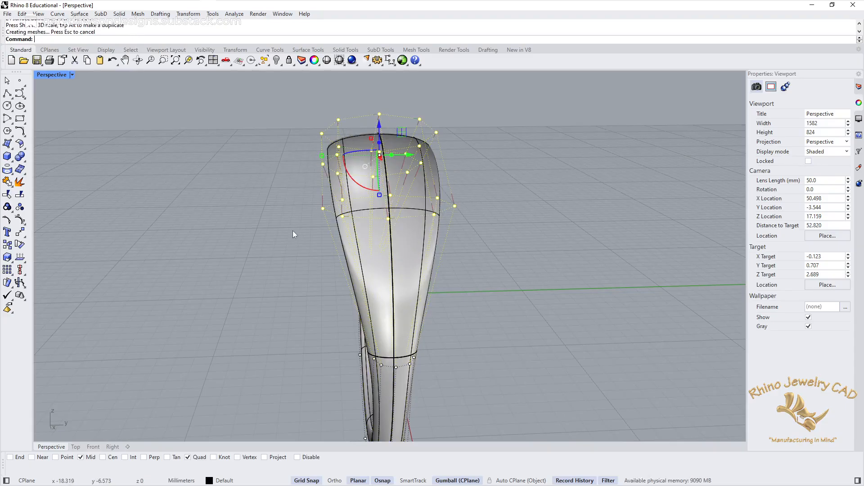
{"action": "right_click_drag", "start_coordinate": [487, 362], "coordinate": [322, 210]}
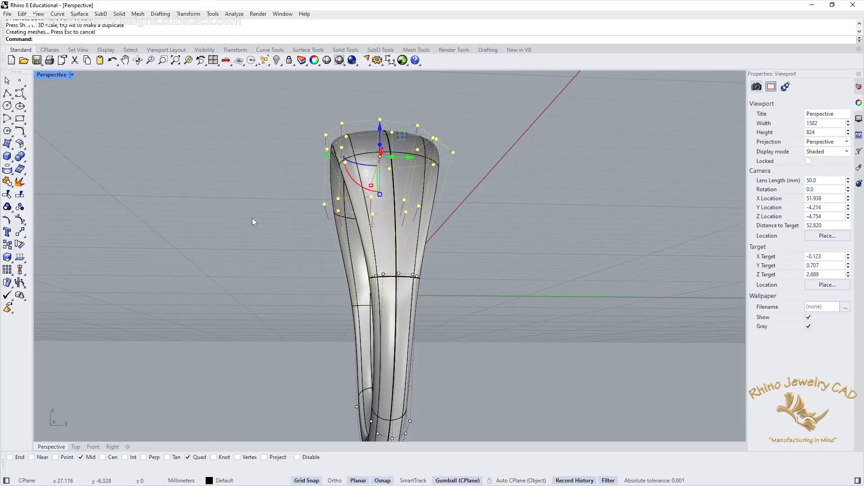
{"action": "right_click_drag", "start_coordinate": [253, 219], "coordinate": [401, 254]}
{"action": "left_click", "coordinate": [397, 252]}
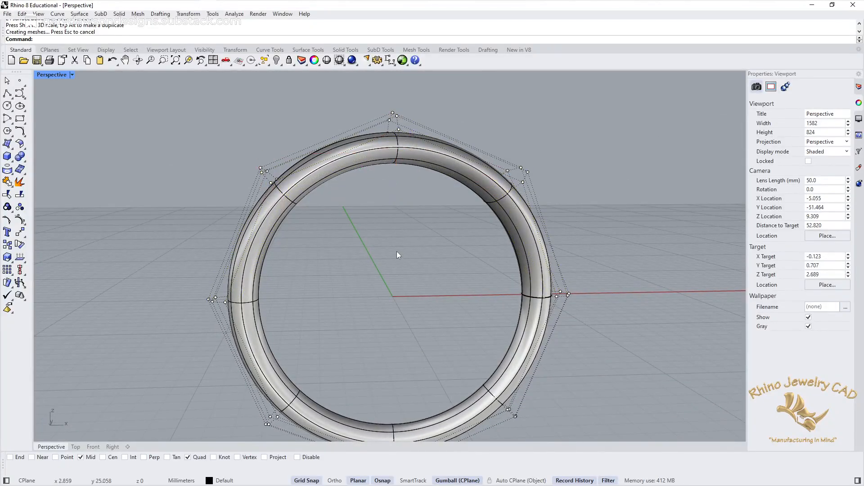
Step: Select the outer control points at the ring's top and both upper shoulders and move them up in Z to thicken the top
{"action": "left_click_drag", "start_coordinate": [241, 156], "coordinate": [289, 187]}
{"action": "right_click_drag", "start_coordinate": [389, 181], "coordinate": [366, 99]}
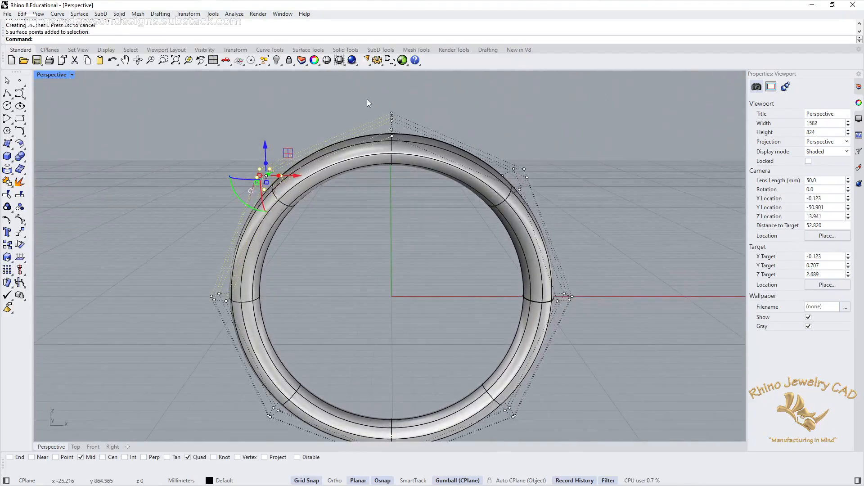
{"action": "left_click_drag", "start_coordinate": [367, 97], "coordinate": [411, 145], "text": "shift"}
{"action": "right_click_drag", "start_coordinate": [615, 136], "coordinate": [517, 132]}
{"action": "left_click_drag", "start_coordinate": [498, 143], "coordinate": [536, 186], "text": "shift"}
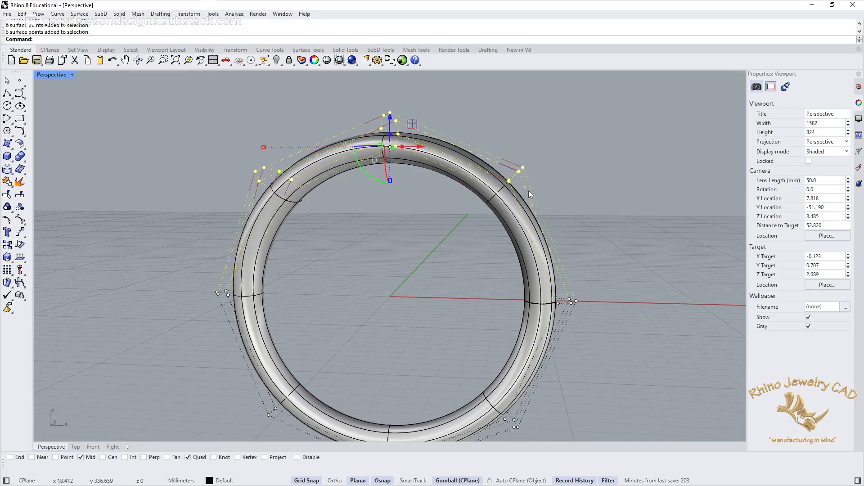
{"action": "right_click_drag", "start_coordinate": [464, 154], "coordinate": [393, 122]}
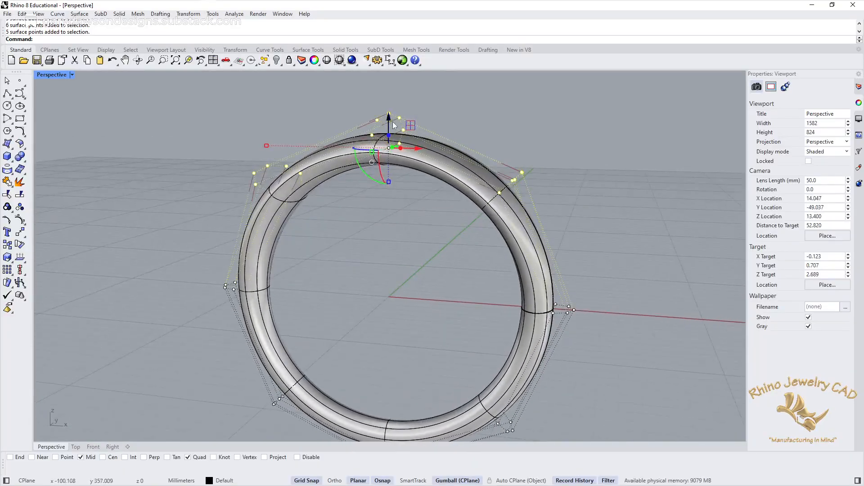
{"action": "left_click_drag", "start_coordinate": [390, 120], "coordinate": [382, 98]}
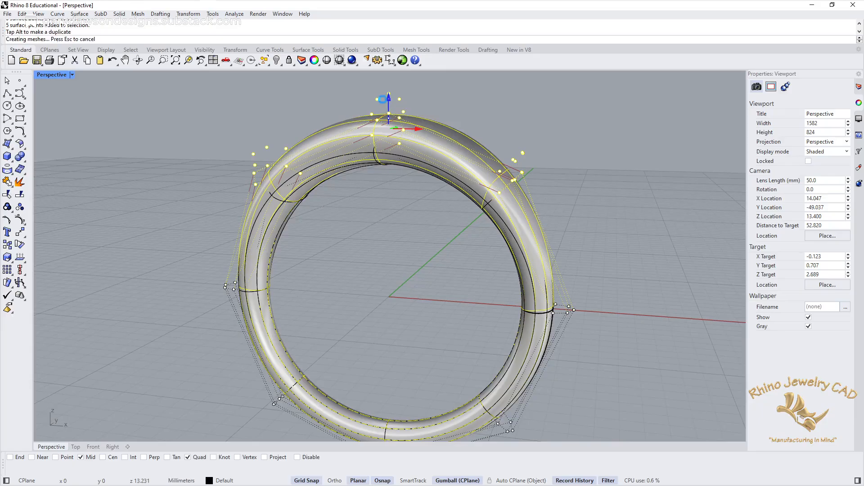
{"action": "left_click", "coordinate": [573, 128]}
Step: Inspect the thickened ring from the front and side, and turn off its control points
{"action": "right_click_drag", "start_coordinate": [593, 129], "coordinate": [402, 228]}
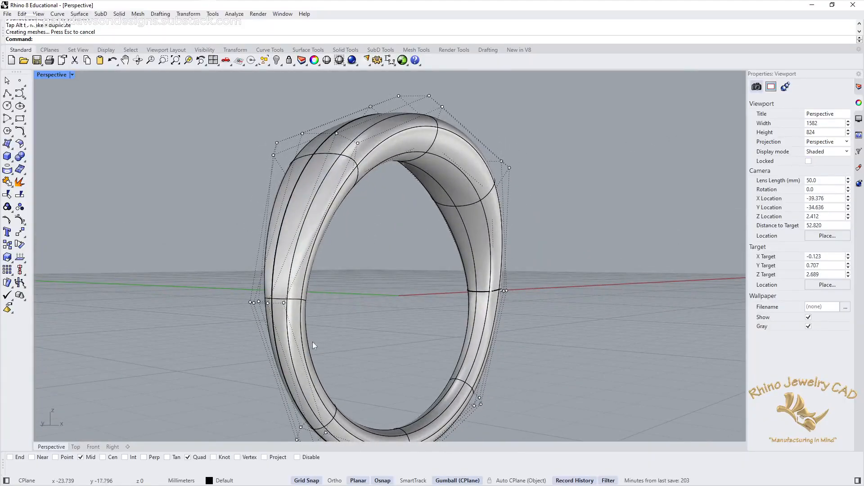
{"action": "right_click_drag", "start_coordinate": [460, 220], "coordinate": [223, 305]}
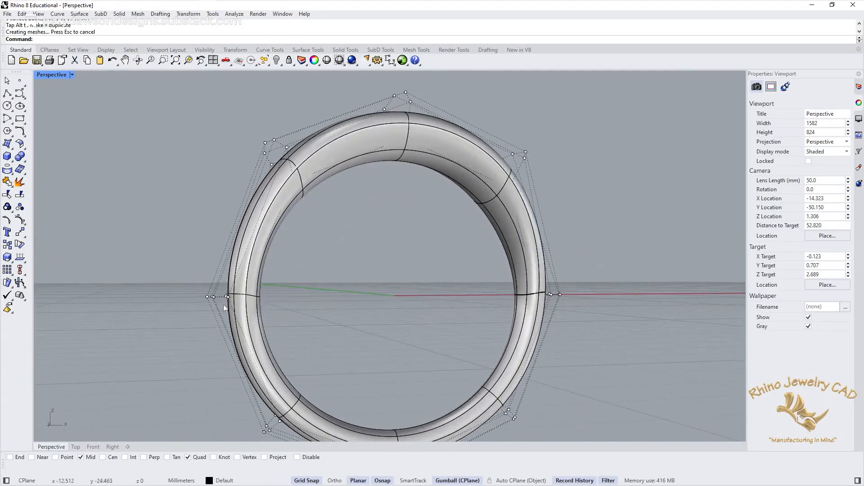
{"action": "right_click_drag", "start_coordinate": [424, 224], "coordinate": [387, 227]}
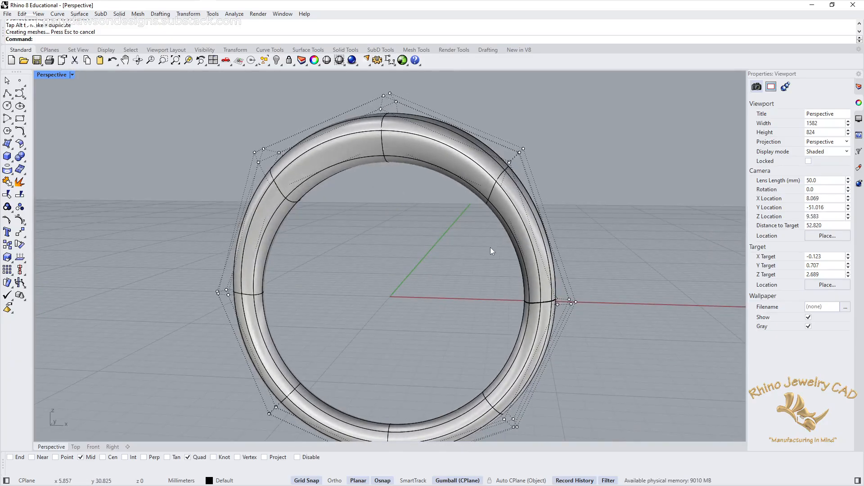
{"action": "right_click_drag", "start_coordinate": [592, 156], "coordinate": [560, 193]}
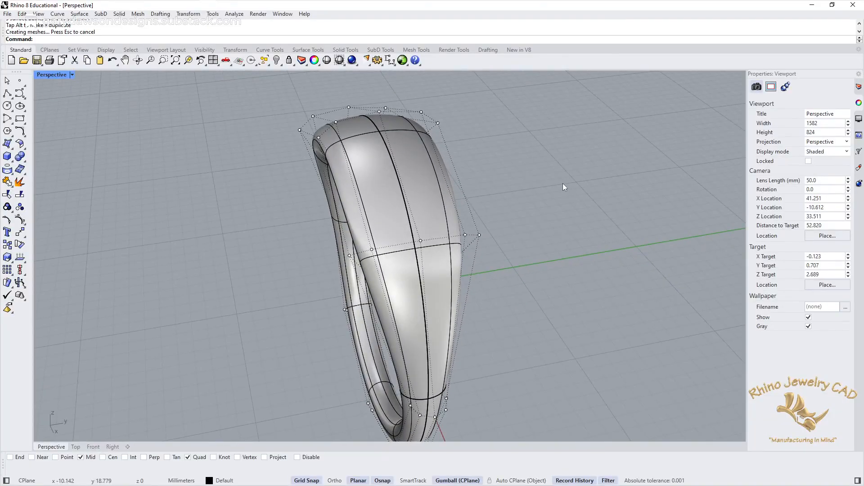
{"action": "key", "text": "F11"}
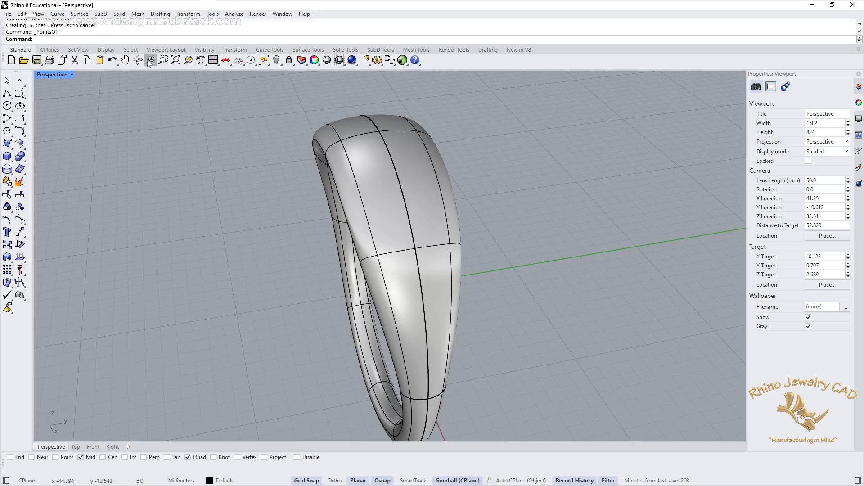
Step: Draw an ellipse in the Top view centred at 0,6, with semi-axes of 6.5 mm along X and 2 mm along Y
{"action": "double_click", "coordinate": [52, 76]}
{"action": "double_click", "coordinate": [42, 76]}
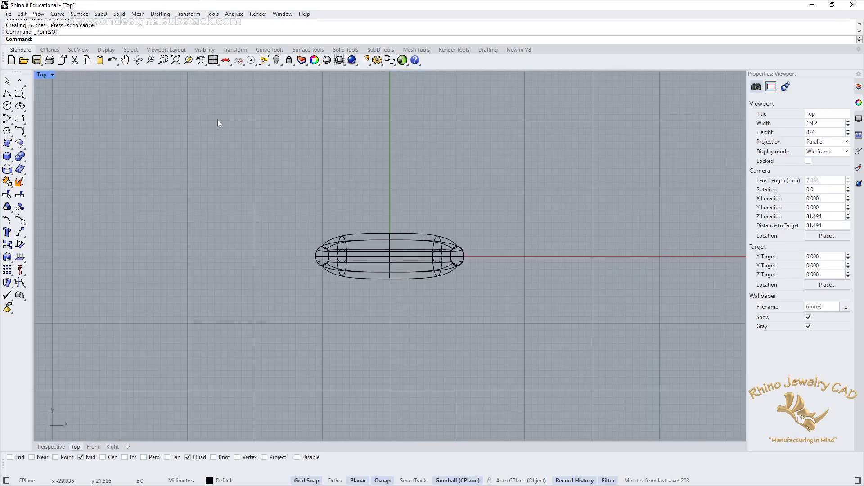
{"action": "scroll", "coordinate": [380, 289], "scroll_direction": "up", "scroll_amount": 10}
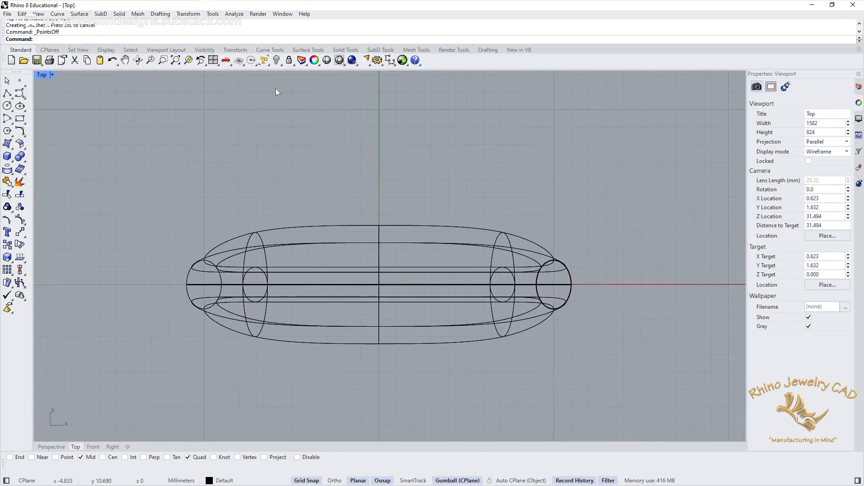
{"action": "left_click", "coordinate": [20, 107]}
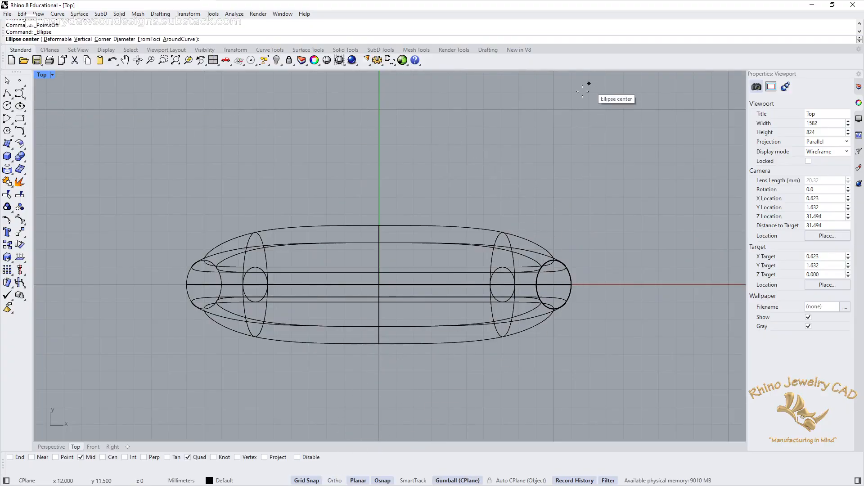
{"action": "left_click", "coordinate": [379, 180]}
{"action": "key", "text": "F8"}
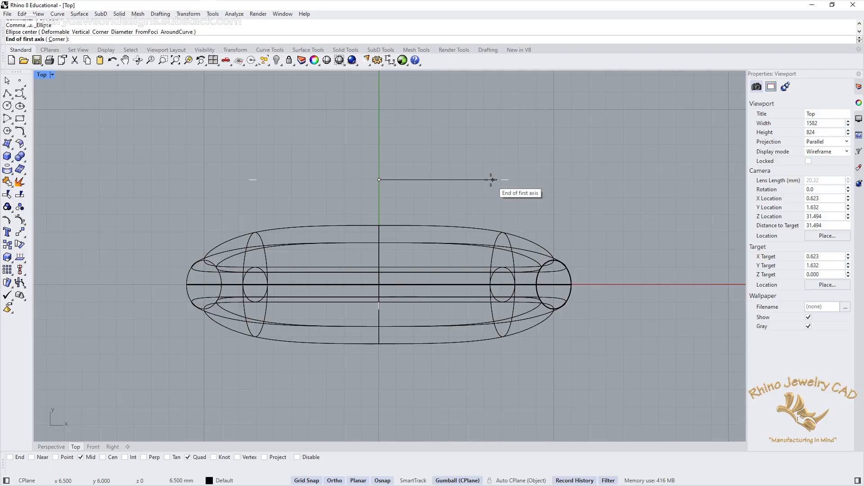
{"action": "left_click", "coordinate": [491, 179]}
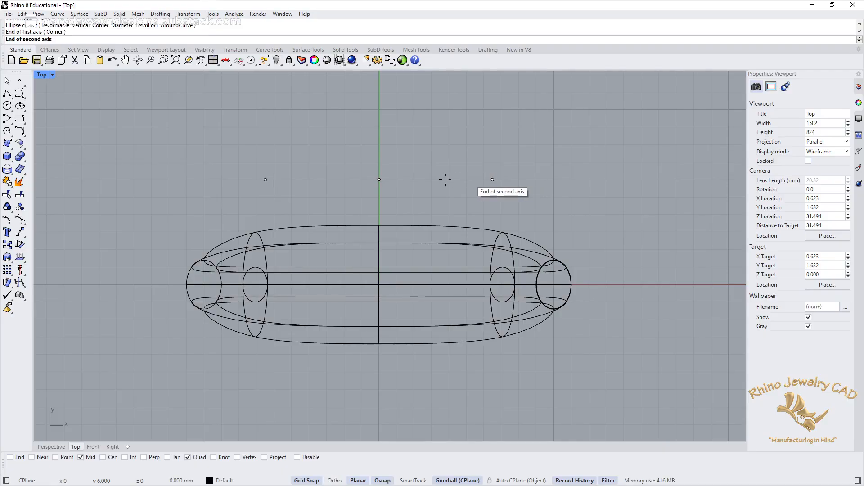
{"action": "left_click", "coordinate": [379, 144]}
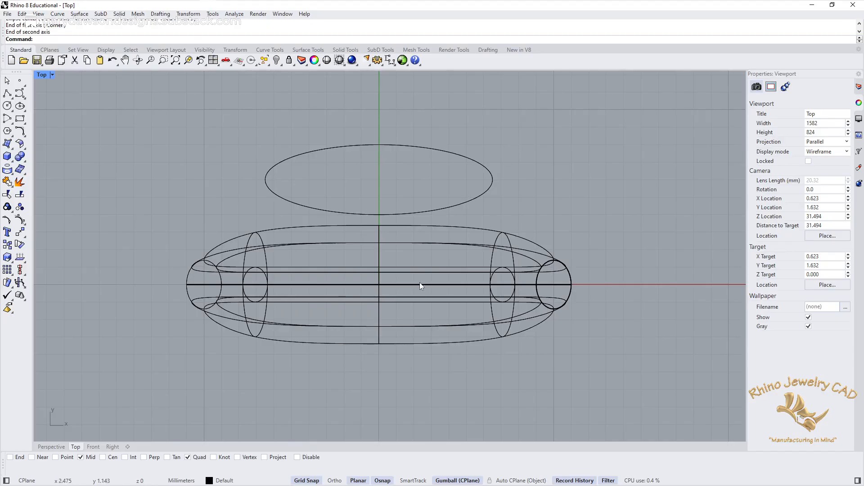
Step: Move the ellipse along Y to centre it on the ring, and raise it in Z to just above the ring's top
{"action": "left_click", "coordinate": [413, 148]}
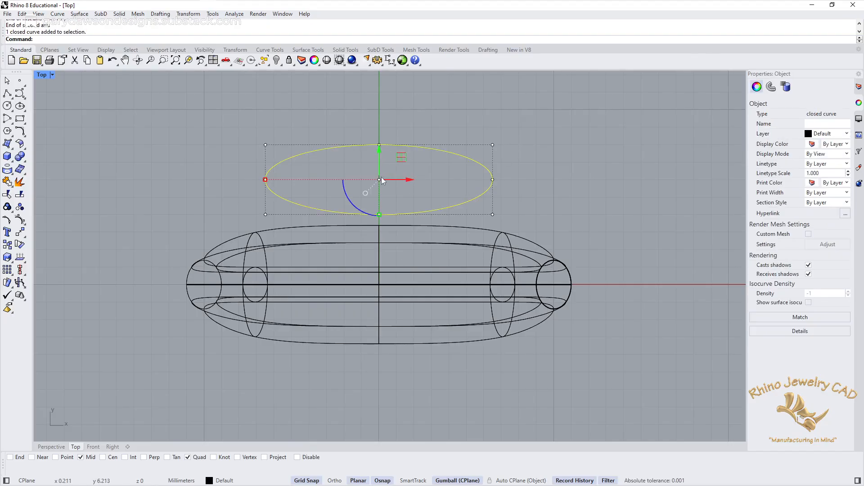
{"action": "left_click_drag", "start_coordinate": [378, 153], "coordinate": [389, 256]}
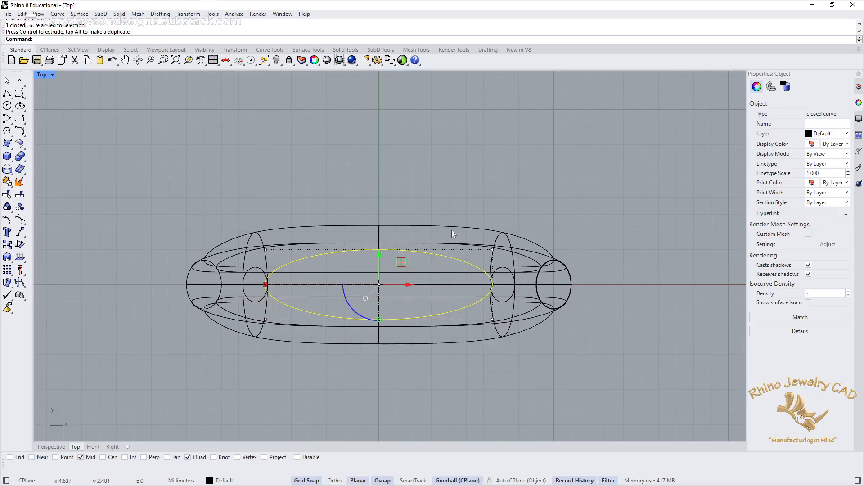
{"action": "double_click", "coordinate": [41, 75]}
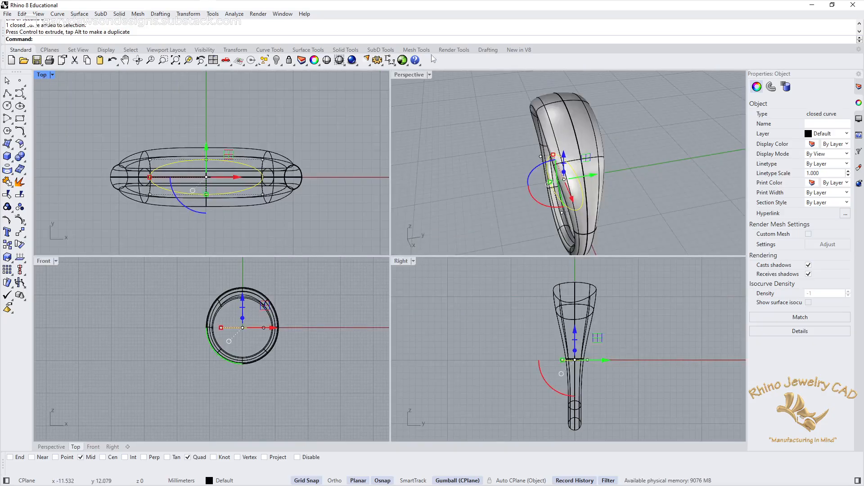
{"action": "double_click", "coordinate": [401, 78]}
{"action": "right_click_drag", "start_coordinate": [362, 219], "coordinate": [467, 183]}
{"action": "scroll", "coordinate": [467, 184], "scroll_direction": "down", "scroll_amount": 5}
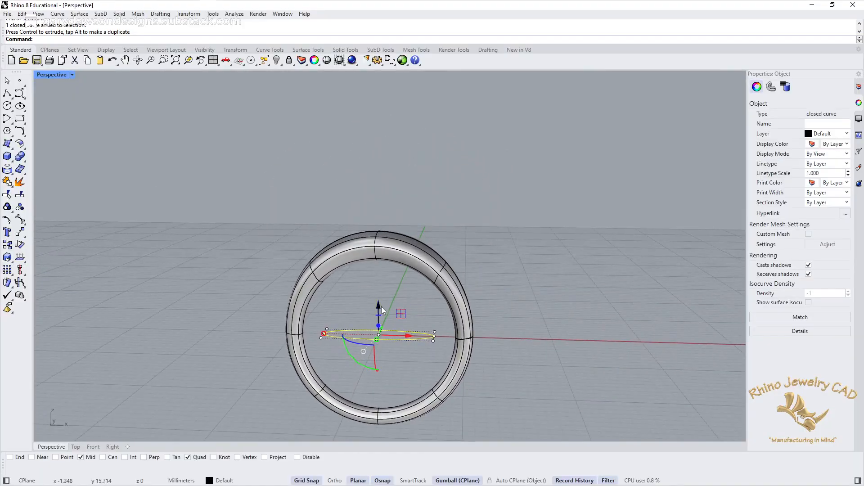
{"action": "left_click", "coordinate": [378, 306]}
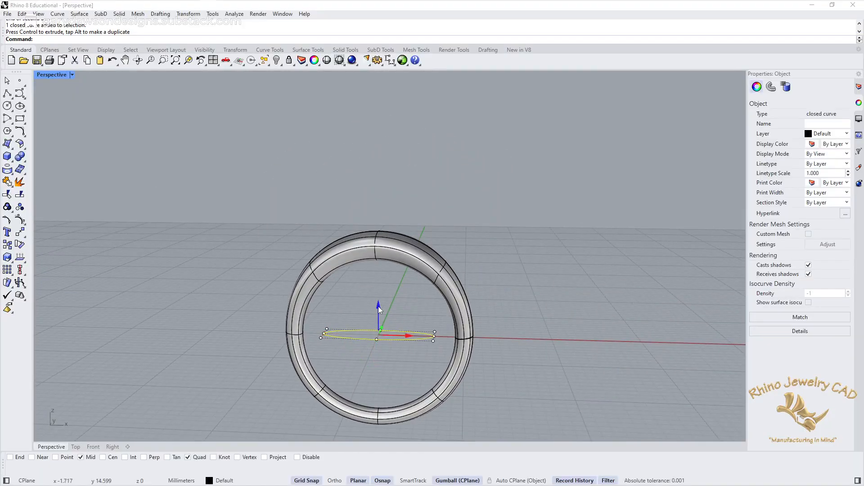
{"action": "left_click", "coordinate": [403, 293]}
{"action": "left_click", "coordinate": [396, 329]}
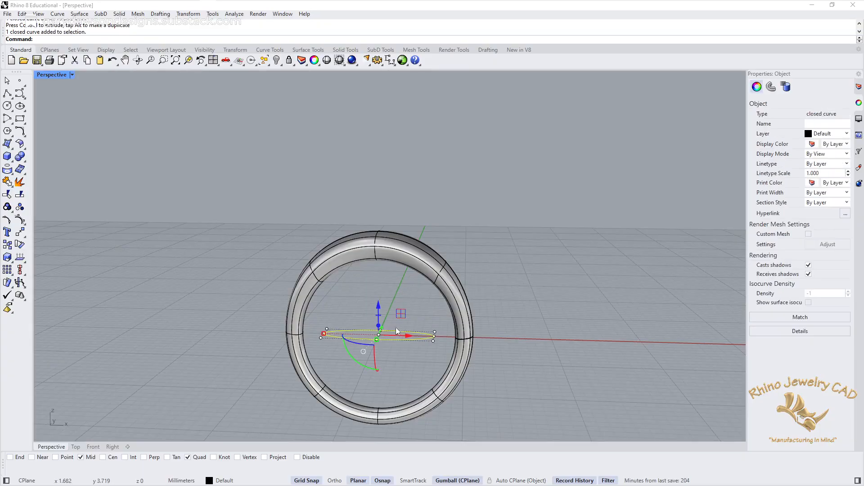
{"action": "left_click_drag", "start_coordinate": [377, 308], "coordinate": [377, 189]}
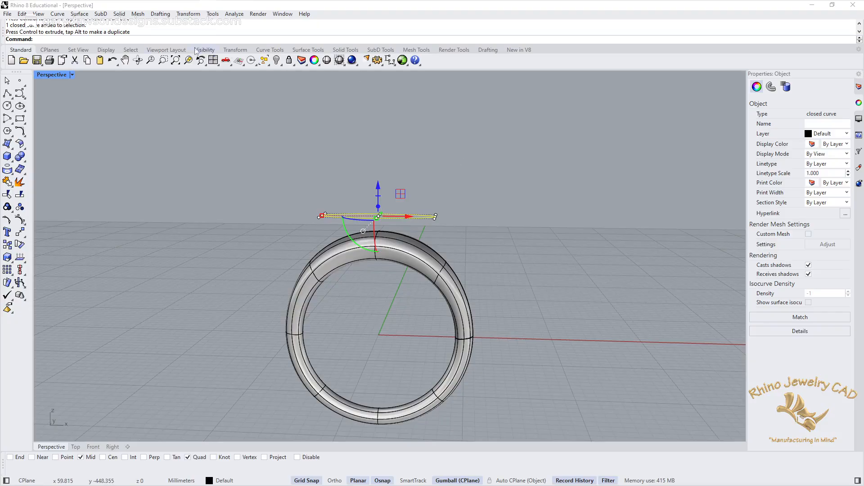
Step: Project the ellipse onto the ring surface from the Top view, keeping the input curve
{"action": "double_click", "coordinate": [53, 74]}
{"action": "double_click", "coordinate": [47, 88]}
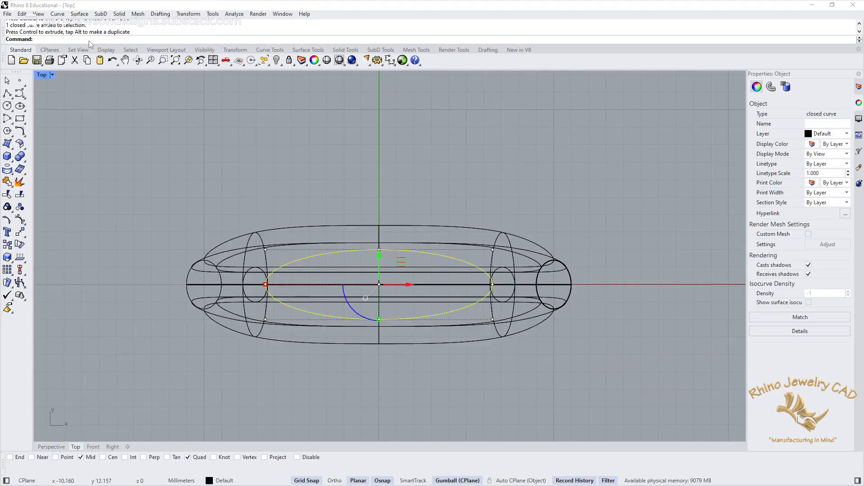
{"action": "type", "text": "Project"}
{"action": "key", "text": "Return"}
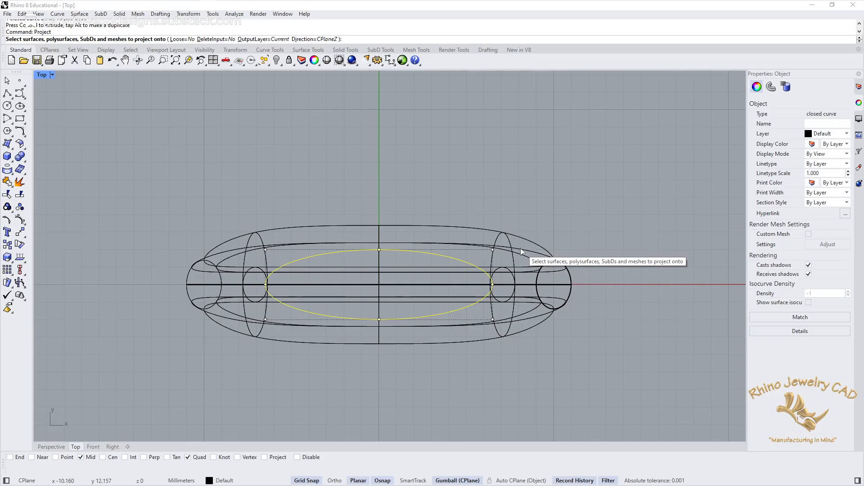
{"action": "left_click", "coordinate": [523, 253]}
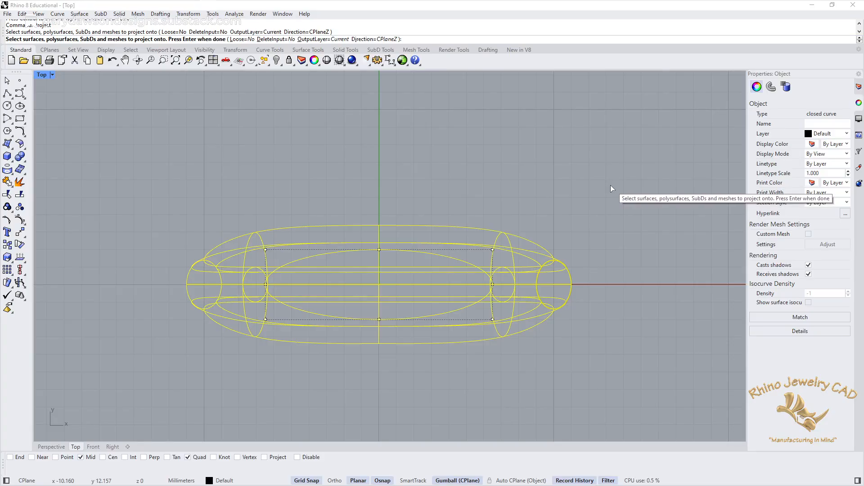
{"action": "key", "text": "Return"}
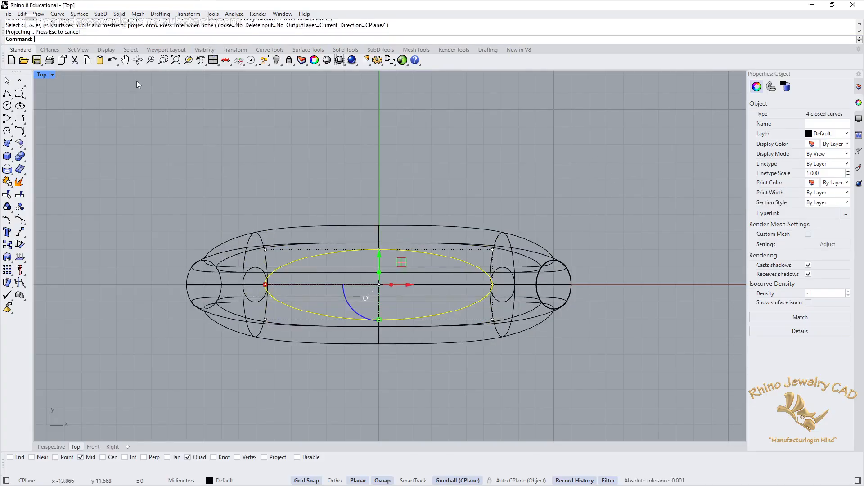
Step: Delete the three unwanted projected curves, keeping only the one on the outer surface of the ring's top
{"action": "double_click", "coordinate": [50, 75]}
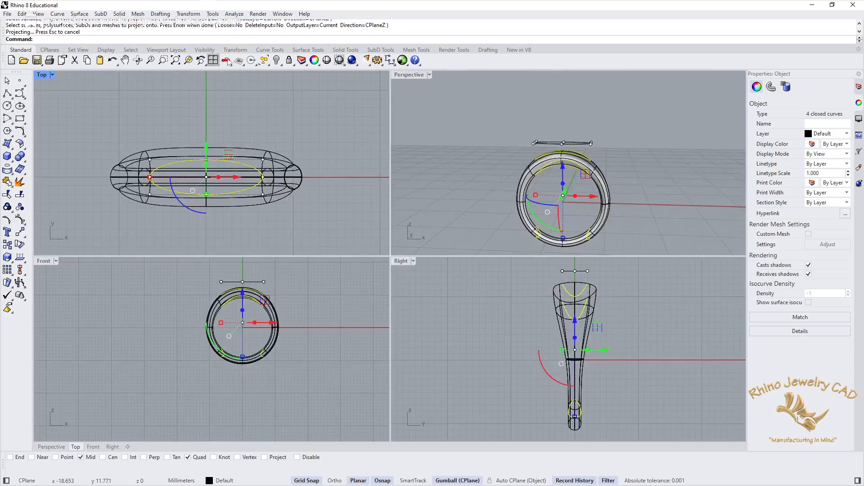
{"action": "double_click", "coordinate": [401, 77]}
{"action": "right_click_drag", "start_coordinate": [479, 282], "coordinate": [470, 263]}
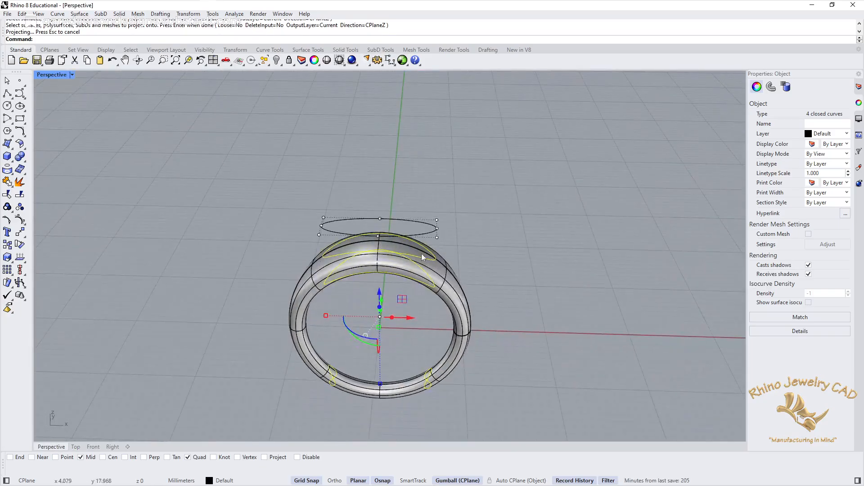
{"action": "right_click_drag", "start_coordinate": [517, 266], "coordinate": [473, 253]}
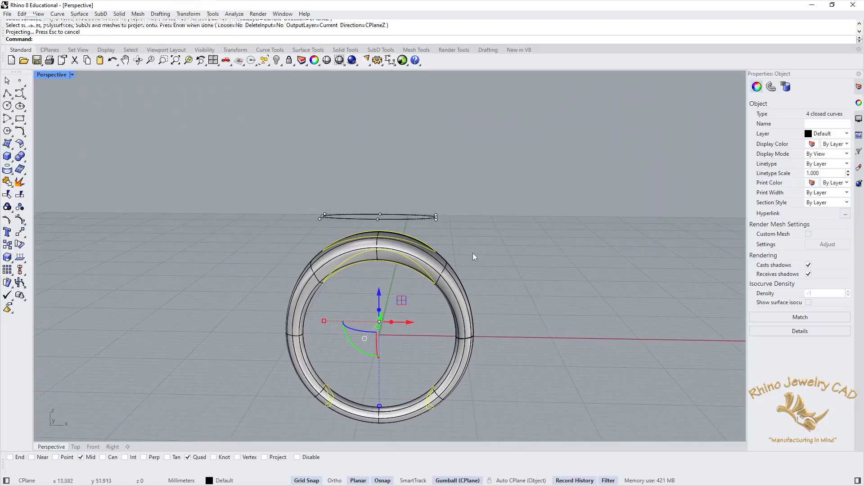
{"action": "left_click", "coordinate": [431, 252], "text": "ctrl"}
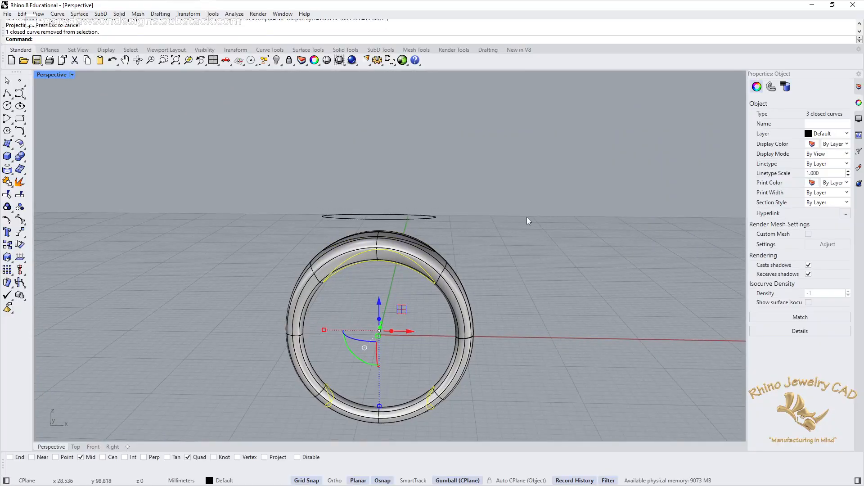
{"action": "key", "text": "Delete"}
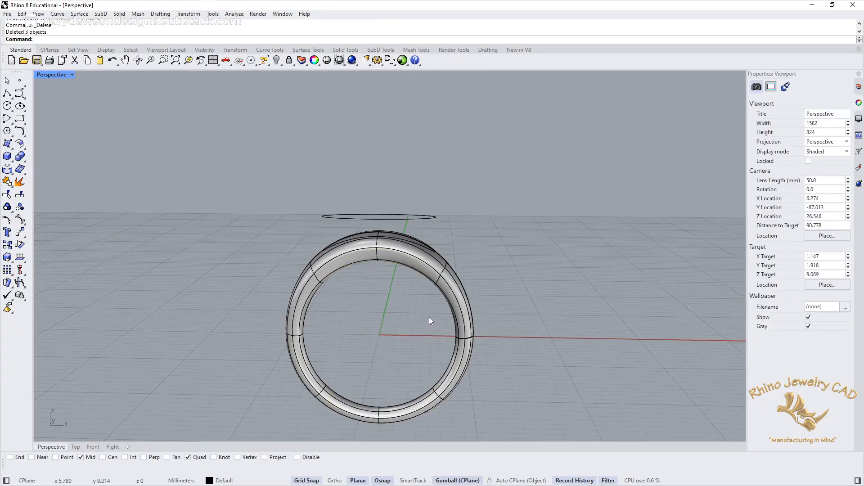
Step: Delete the original ellipse above the ring and accept breaking the history
{"action": "mouse_move", "coordinate": [445, 215]}
{"action": "right_mouse_down"}
{"action": "mouse_move", "coordinate": [448, 253]}
{"action": "mouse_move", "coordinate": [458, 216]}
{"action": "right_mouse_up"}
{"action": "left_click_drag", "start_coordinate": [462, 198], "coordinate": [423, 227]}
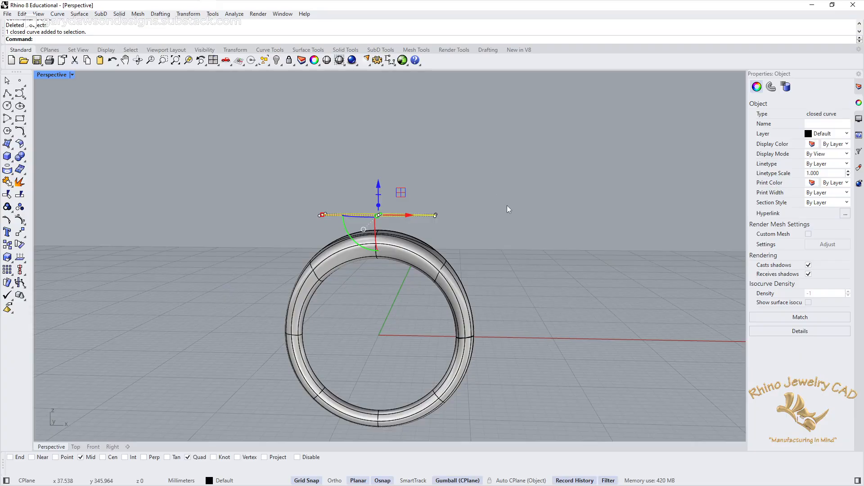
{"action": "key", "text": "Delete"}
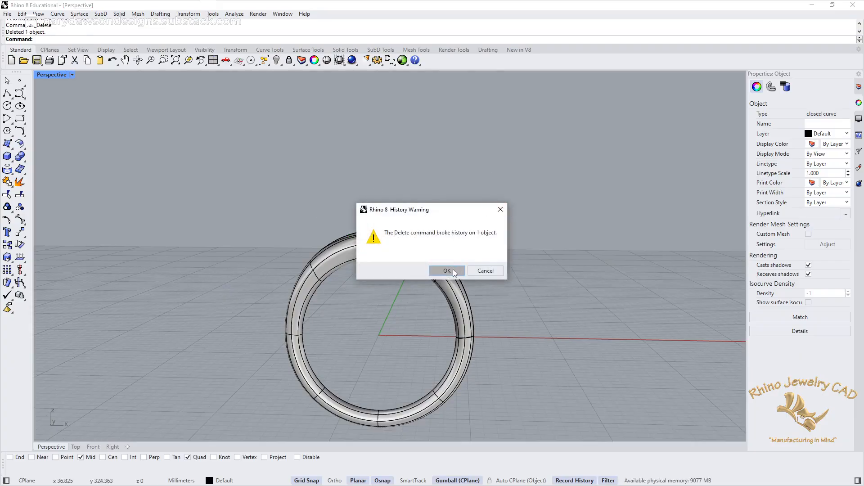
{"action": "left_click", "coordinate": [447, 271]}
Step: Adjust the ring's closed surface seam in both directions, placing it on the inner face of the band, partway up one side
{"action": "right_click_drag", "start_coordinate": [479, 220], "coordinate": [430, 269]}
{"action": "scroll", "coordinate": [429, 312], "scroll_direction": "up", "scroll_amount": 8}
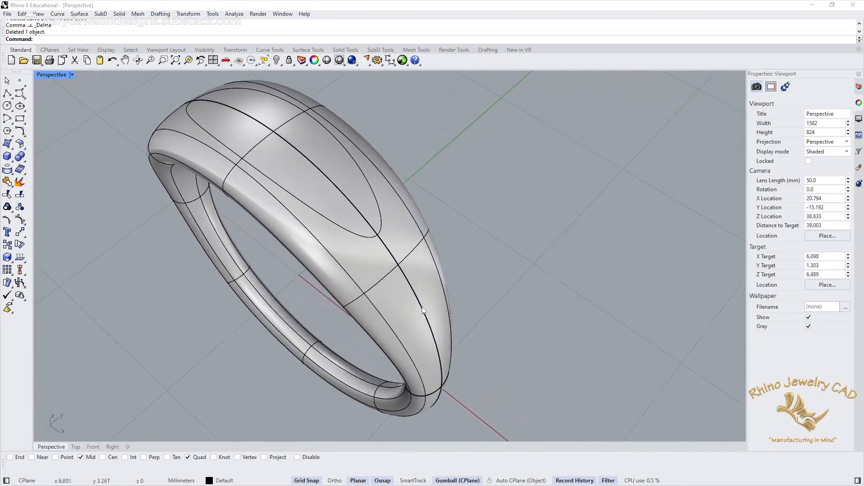
{"action": "right_click_drag", "start_coordinate": [425, 307], "coordinate": [417, 255], "text": "shift"}
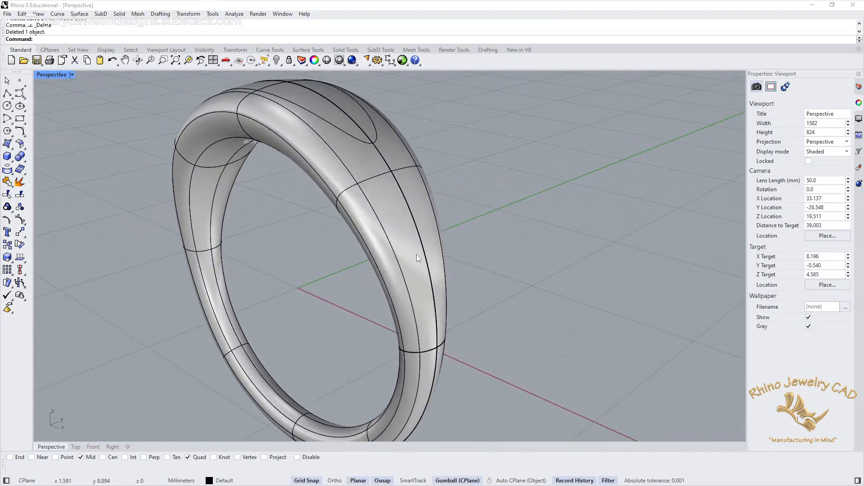
{"action": "left_click", "coordinate": [418, 255]}
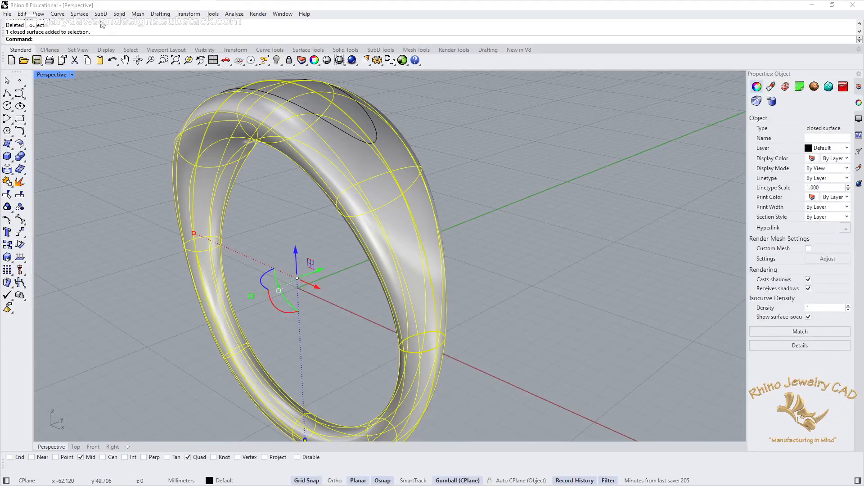
{"action": "left_click", "coordinate": [83, 16]}
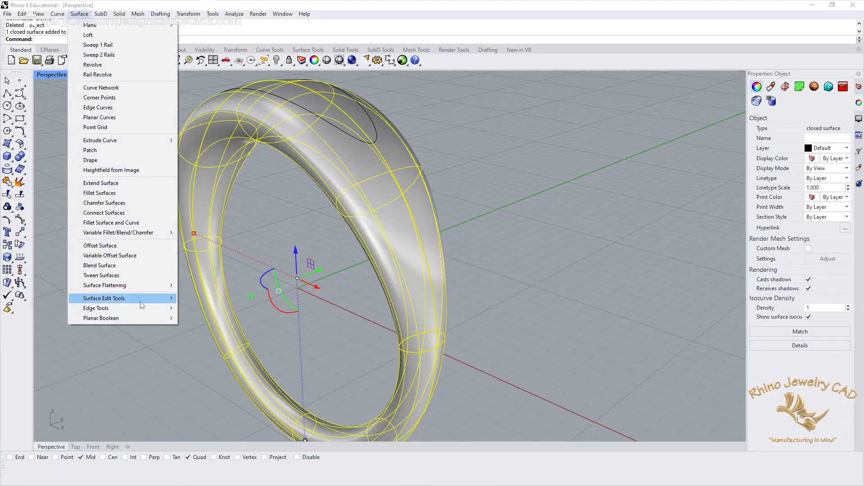
{"action": "mouse_move", "coordinate": [135, 301]}
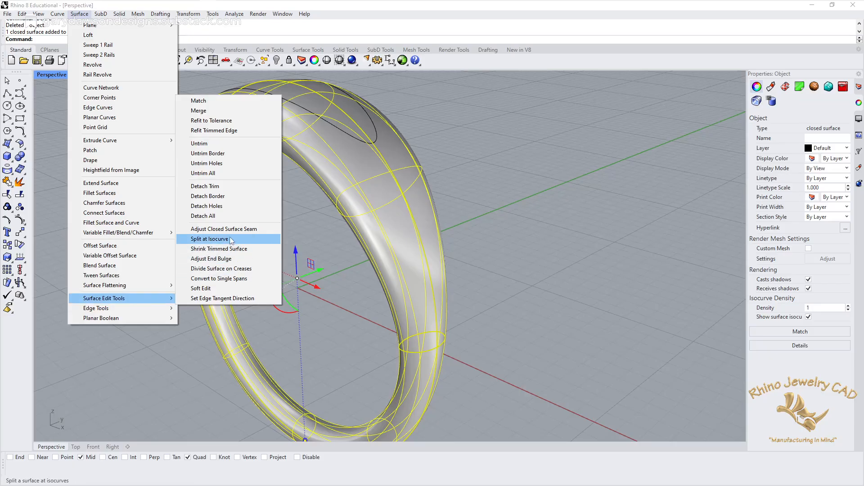
{"action": "left_click", "coordinate": [225, 229]}
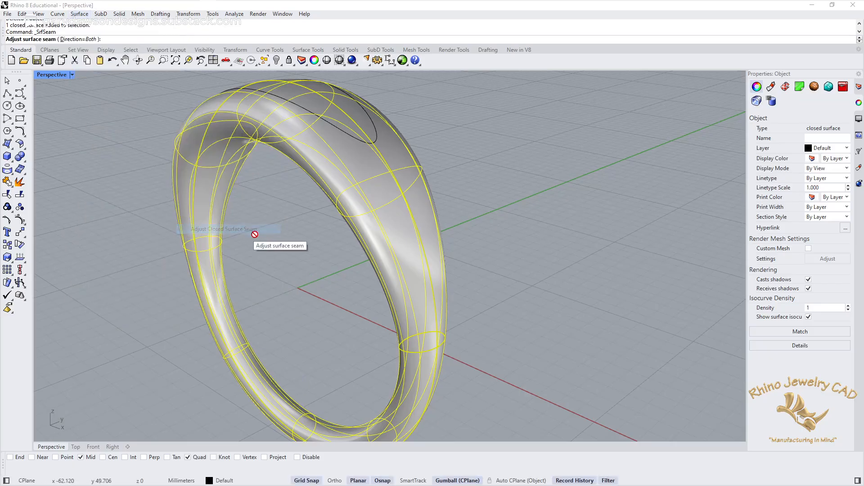
{"action": "scroll", "coordinate": [432, 305], "scroll_direction": "up", "scroll_amount": 10}
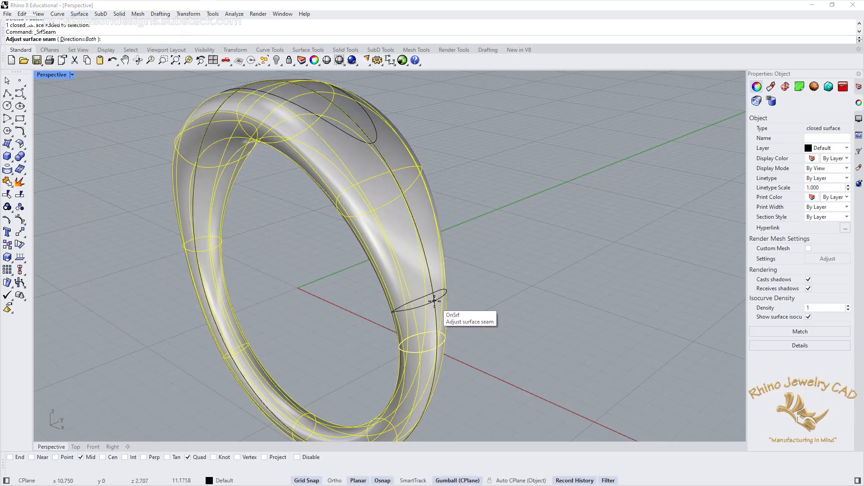
{"action": "right_click_drag", "start_coordinate": [438, 304], "coordinate": [440, 324]}
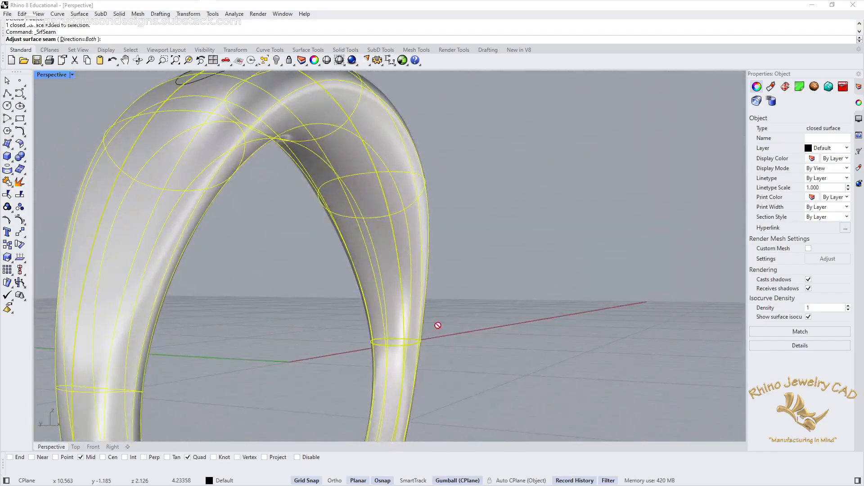
{"action": "left_click", "coordinate": [387, 324]}
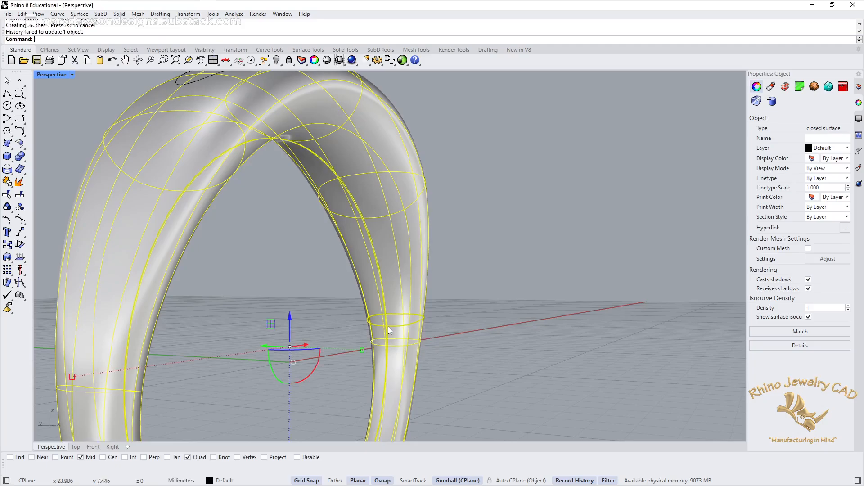
Step: Deselect the ring and examine the relocated seam inside the band and the projected ellipse on its top
{"action": "right_click_drag", "start_coordinate": [517, 253], "coordinate": [467, 287]}
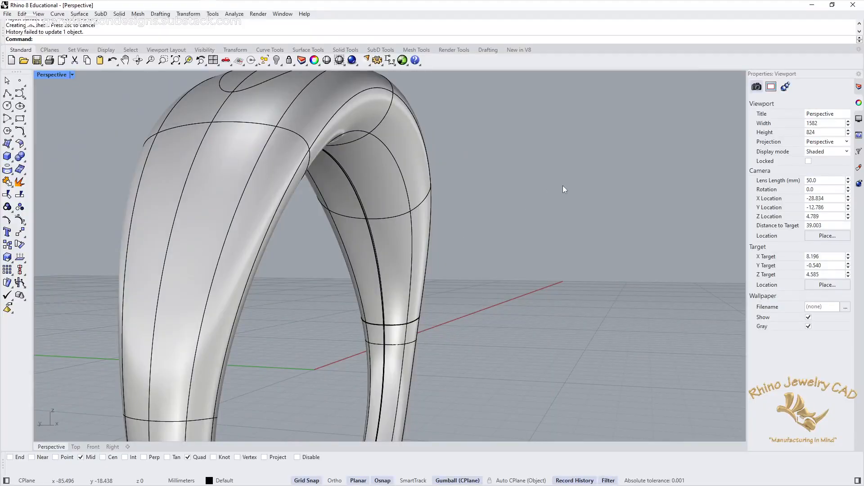
{"action": "right_click_drag", "start_coordinate": [563, 187], "coordinate": [486, 298]}
{"action": "scroll", "coordinate": [459, 288], "scroll_direction": "down", "scroll_amount": 3}
{"action": "right_click_drag", "start_coordinate": [437, 320], "coordinate": [442, 281]}
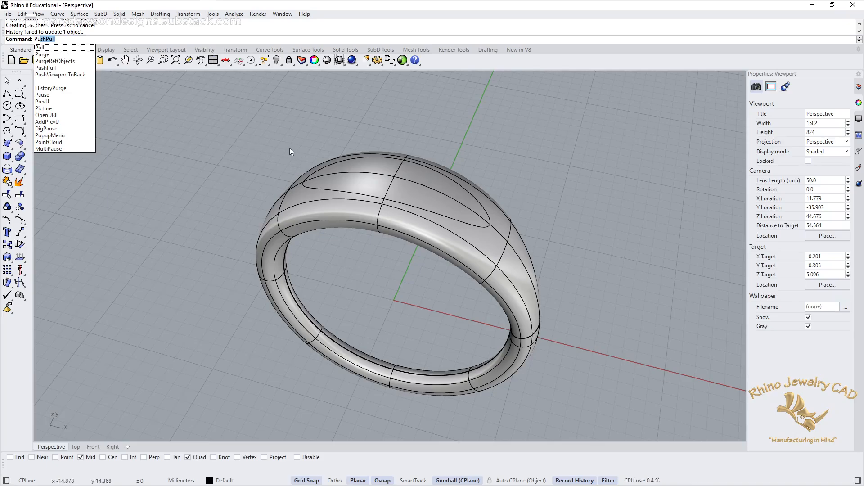
Step: Push the elliptical area on the ring's top about 1.25 mm inward with PushPull and accept breaking the history
{"action": "key", "text": "Return"}
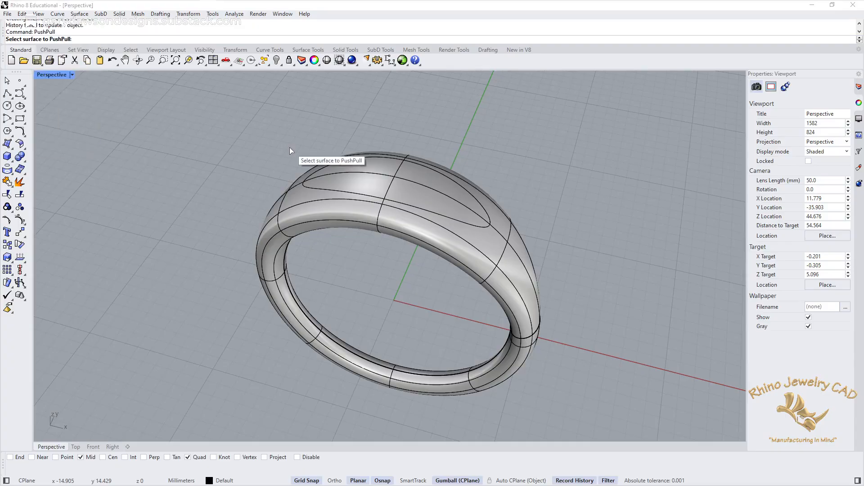
{"action": "left_click", "coordinate": [418, 188]}
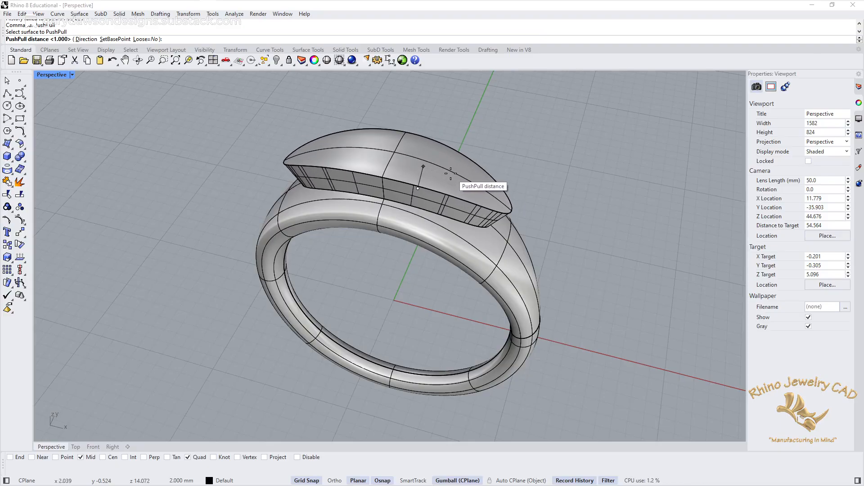
{"action": "right_click_drag", "start_coordinate": [450, 173], "coordinate": [464, 122]}
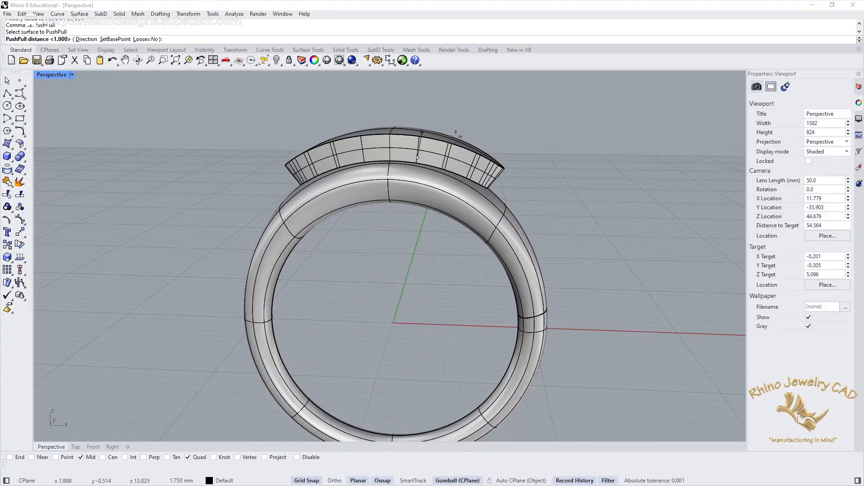
{"action": "double_click", "coordinate": [59, 70]}
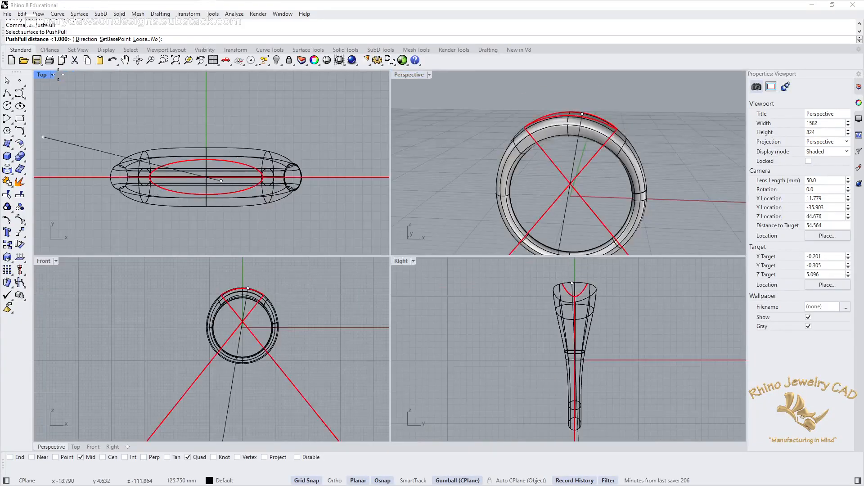
{"action": "double_click", "coordinate": [43, 260]}
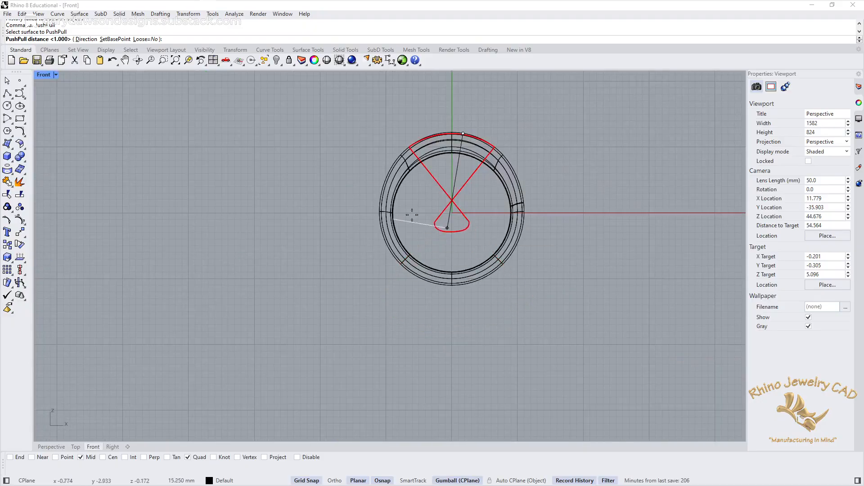
{"action": "scroll", "coordinate": [458, 168], "scroll_direction": "up", "scroll_amount": 10}
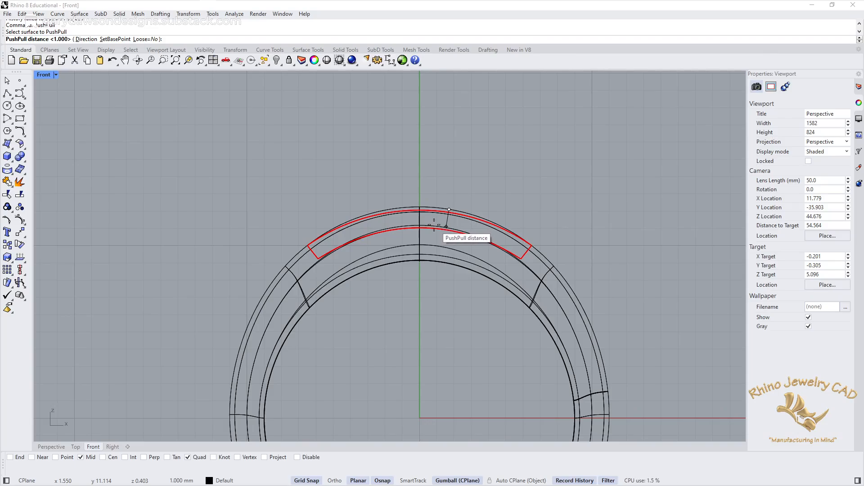
{"action": "left_click", "coordinate": [431, 230]}
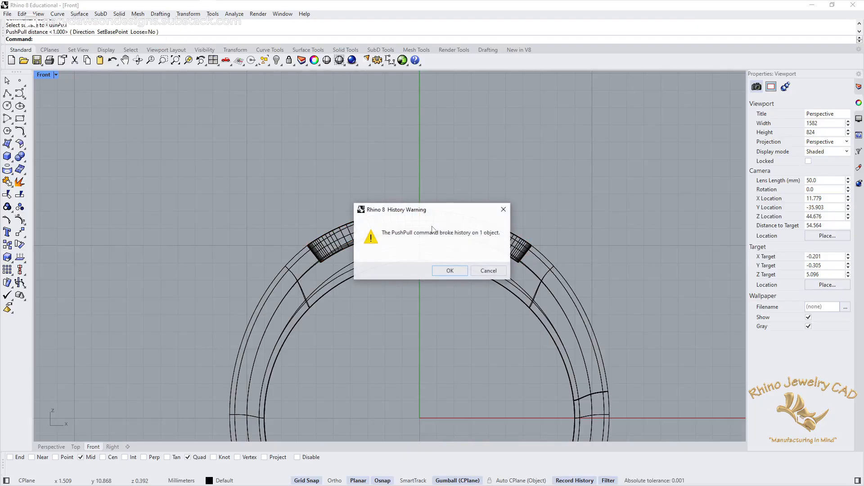
{"action": "left_click", "coordinate": [450, 271]}
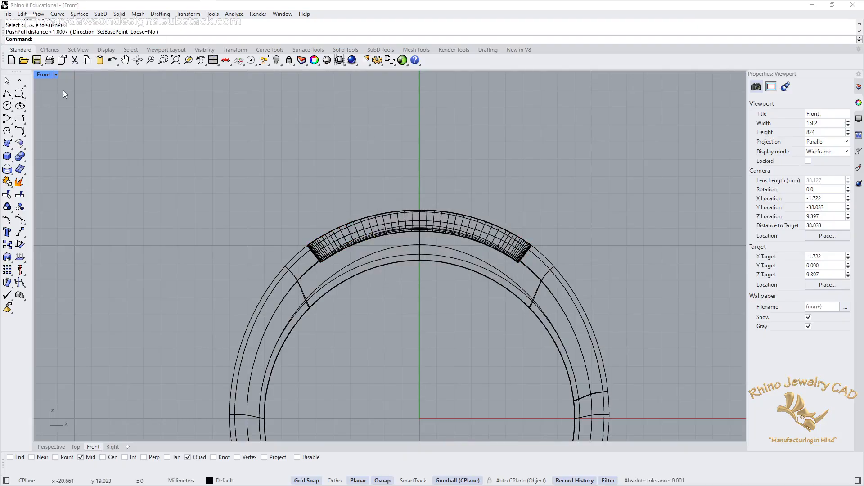
Step: Inspect the elliptical recess in perspective and undo the PushPull
{"action": "double_click", "coordinate": [43, 75]}
{"action": "double_click", "coordinate": [428, 76]}
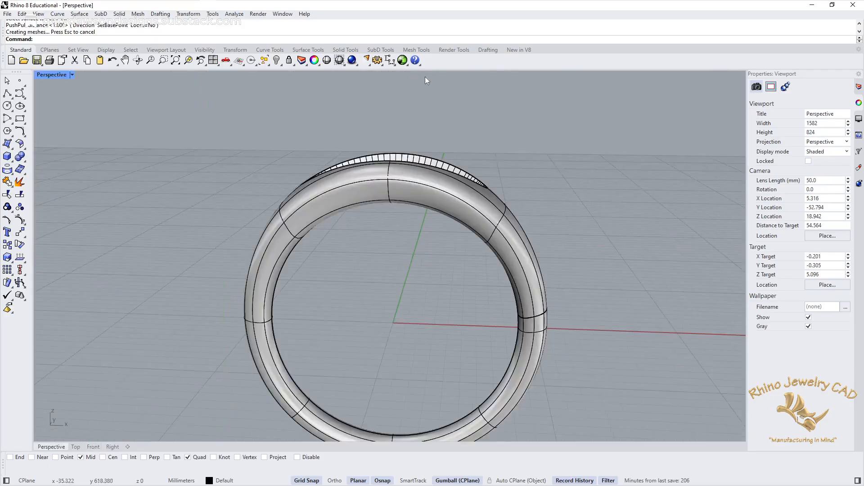
{"action": "right_click_drag", "start_coordinate": [425, 76], "coordinate": [558, 164]}
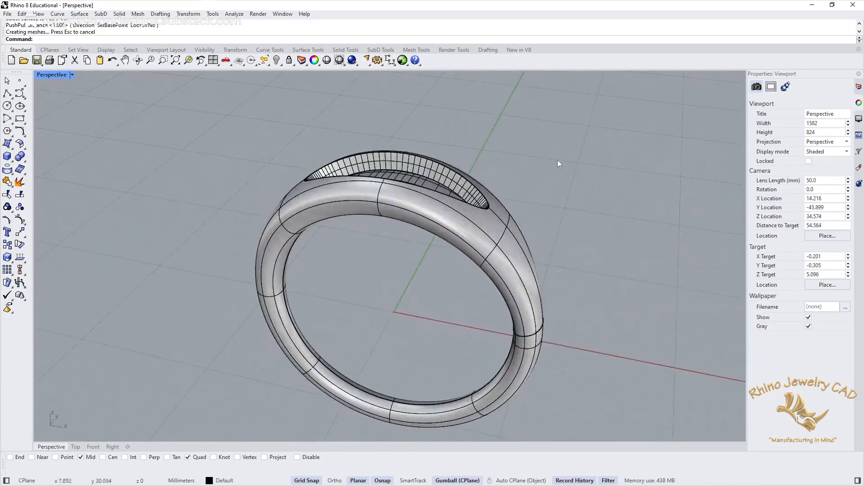
{"action": "key", "text": "ctrl+z"}
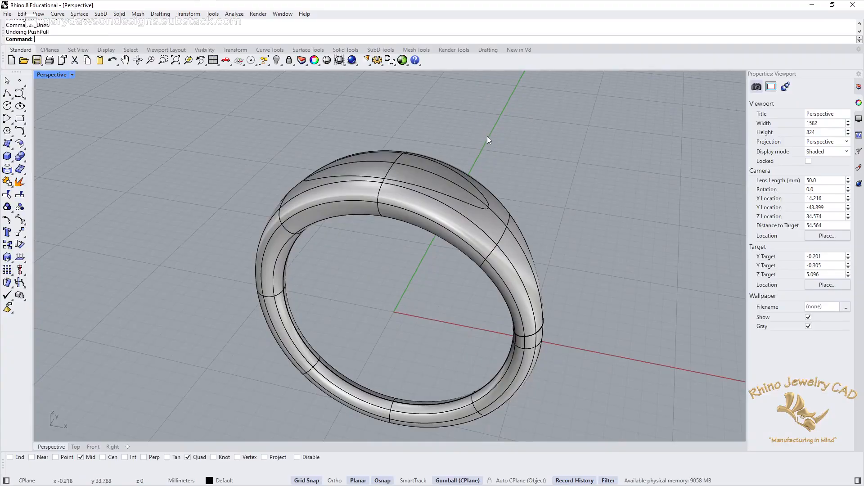
Step: Push the elliptical area on the ring's top about 0.75 mm inward with PushPull and dismiss the history warning
{"action": "key", "text": "Return"}
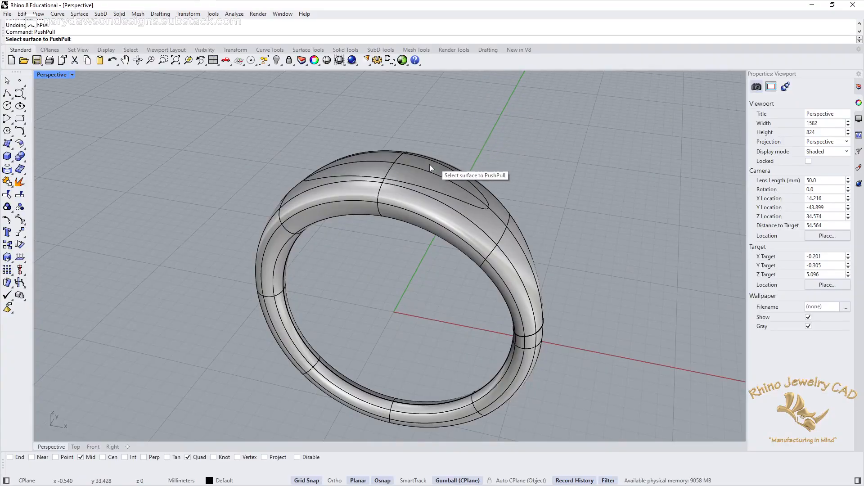
{"action": "left_click", "coordinate": [426, 166]}
{"action": "right_click_drag", "start_coordinate": [431, 186], "coordinate": [455, 147]}
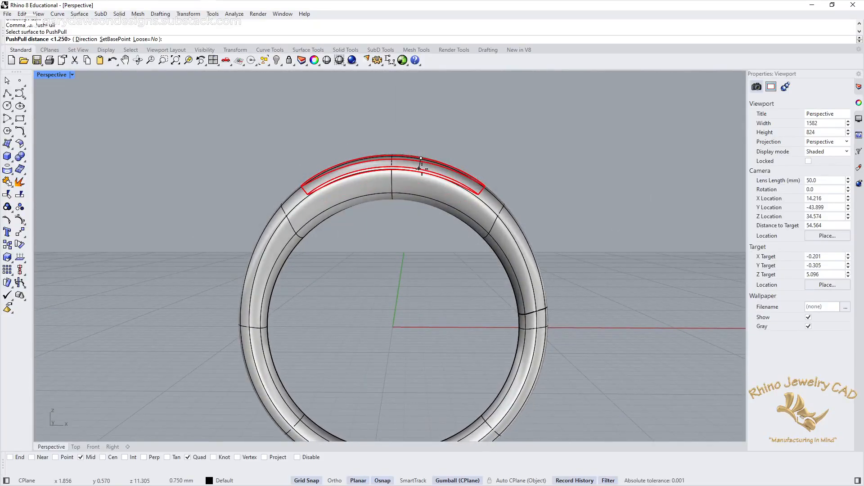
{"action": "left_click", "coordinate": [419, 168]}
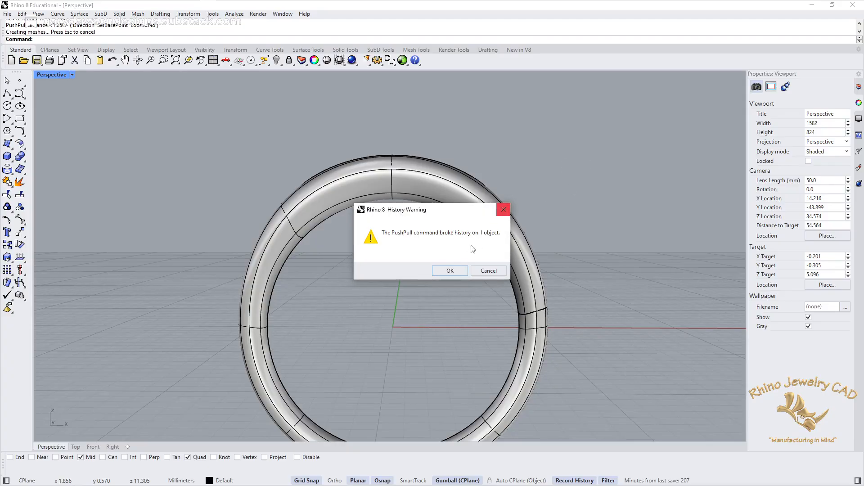
{"action": "left_click", "coordinate": [503, 209]}
Step: Inspect the shallower recess, select the ring, and create a new Metal material
{"action": "right_click_drag", "start_coordinate": [603, 160], "coordinate": [560, 198]}
{"action": "scroll", "coordinate": [443, 249], "scroll_direction": "up", "scroll_amount": 3}
{"action": "scroll", "coordinate": [444, 249], "scroll_direction": "down", "scroll_amount": 3}
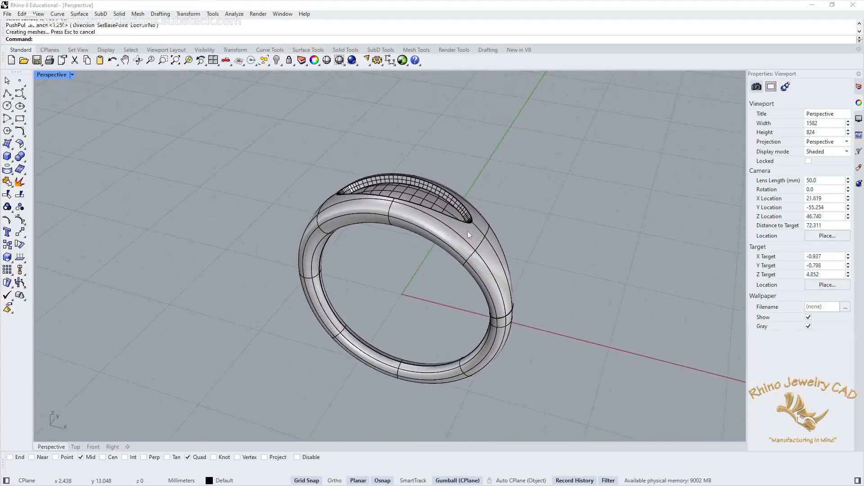
{"action": "right_click_drag", "start_coordinate": [467, 231], "coordinate": [410, 236]}
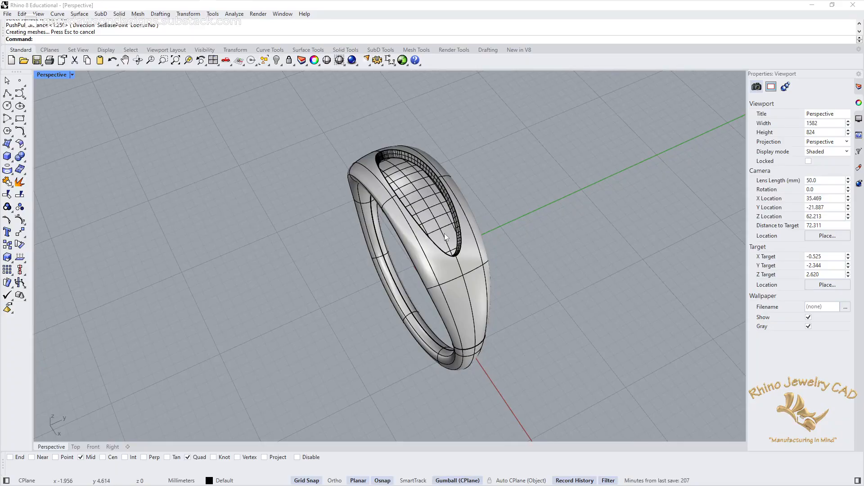
{"action": "left_click", "coordinate": [466, 274]}
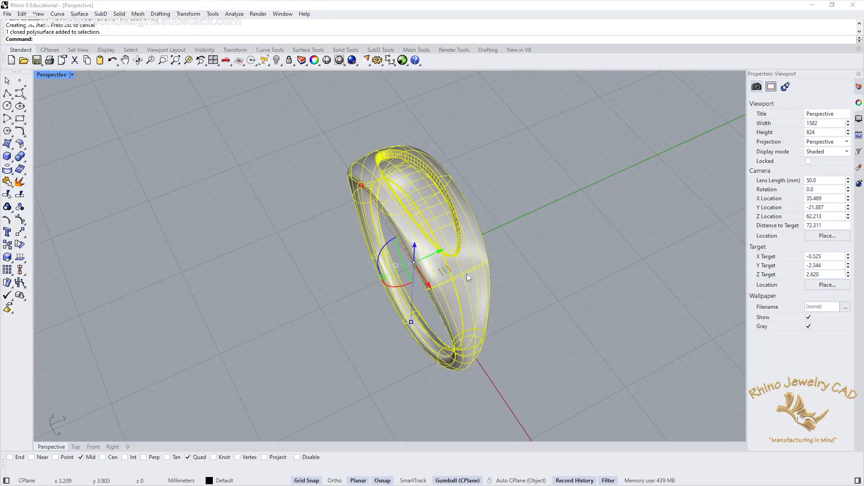
{"action": "left_click", "coordinate": [860, 168]}
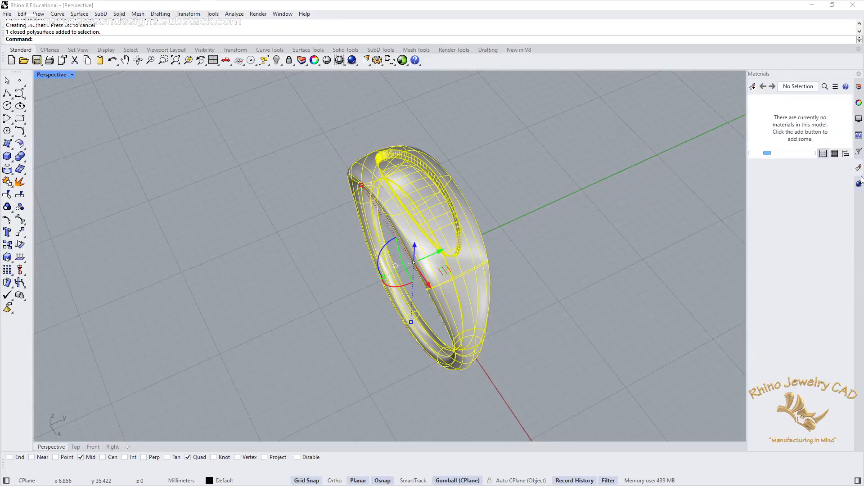
{"action": "left_click", "coordinate": [753, 87]}
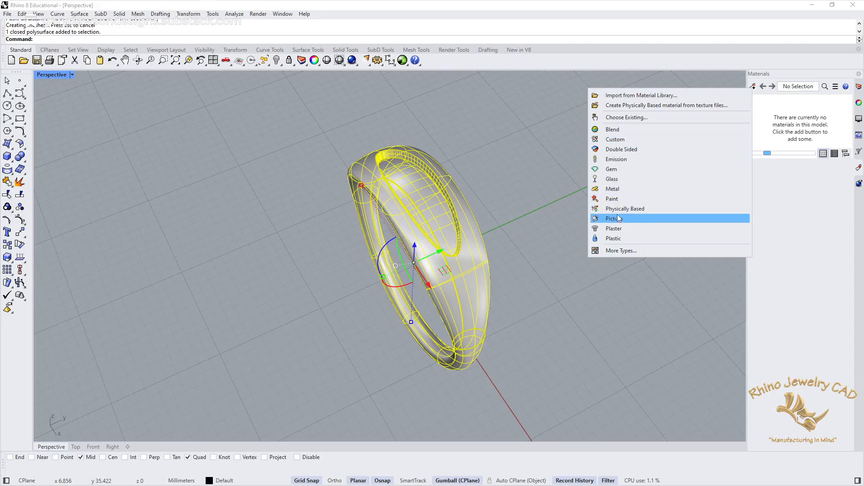
{"action": "left_click", "coordinate": [615, 189]}
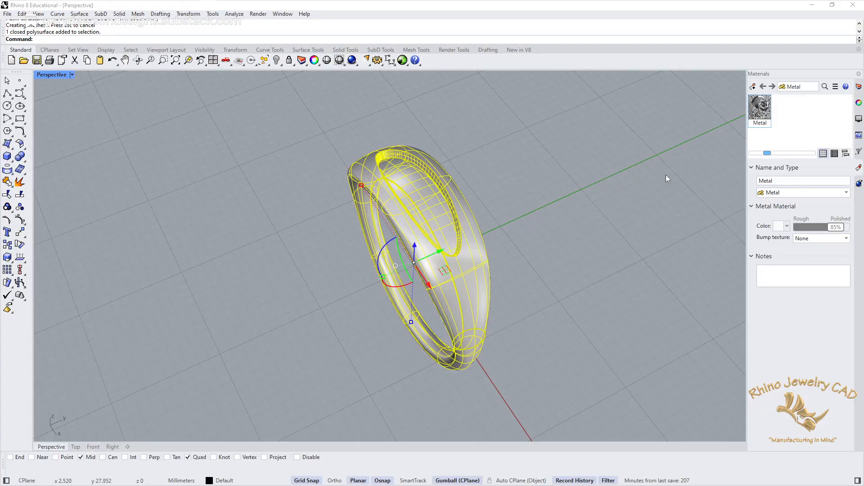
Step: Set the Metal material's color to the Gold preset and assign the material to the selected ring
{"action": "left_click", "coordinate": [777, 226]}
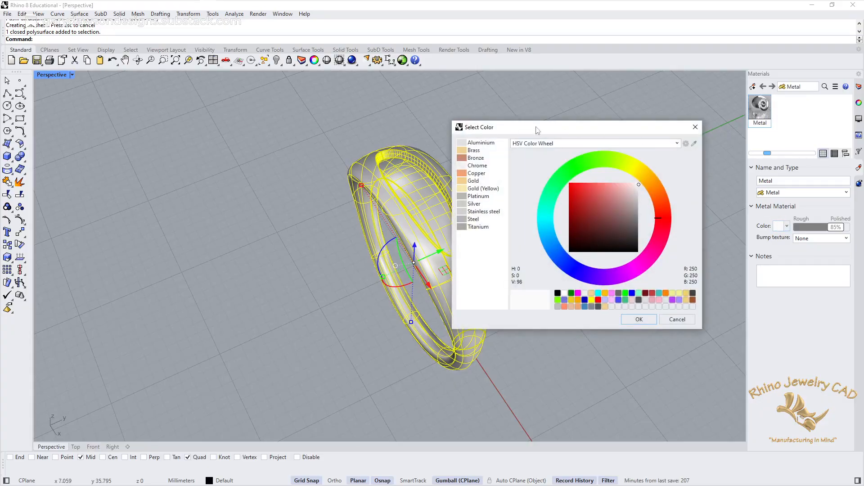
{"action": "left_click", "coordinate": [466, 181]}
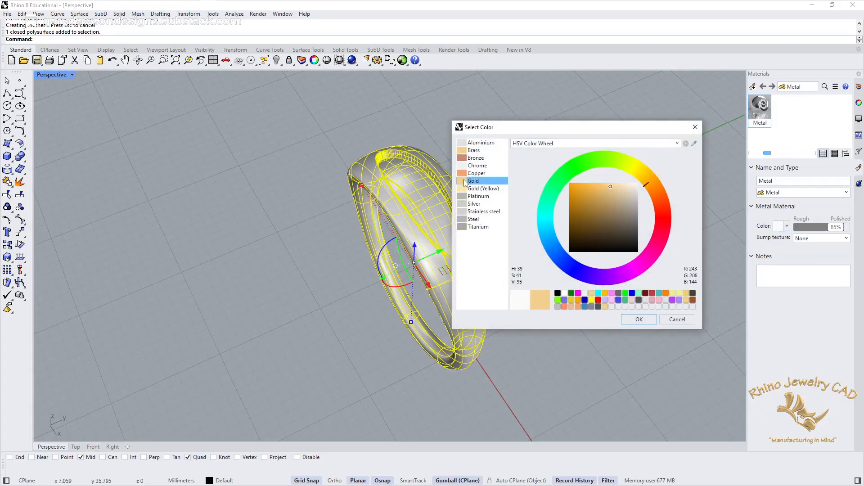
{"action": "left_click", "coordinate": [640, 319]}
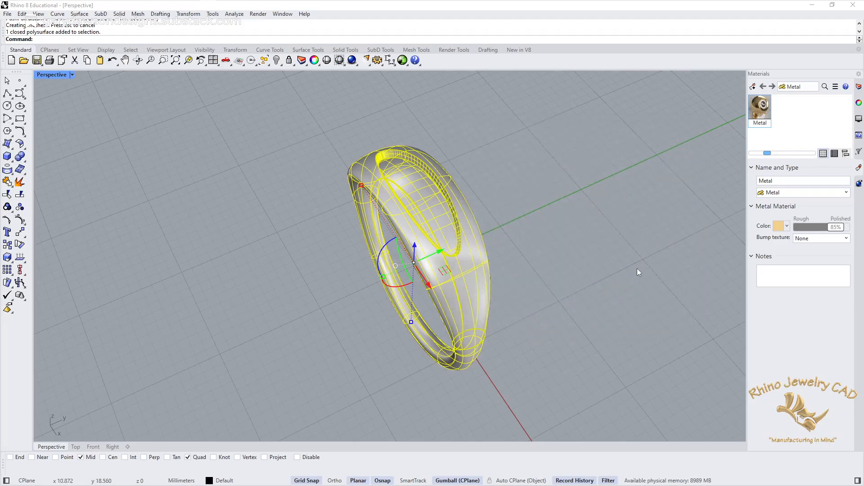
{"action": "right_click", "coordinate": [761, 110]}
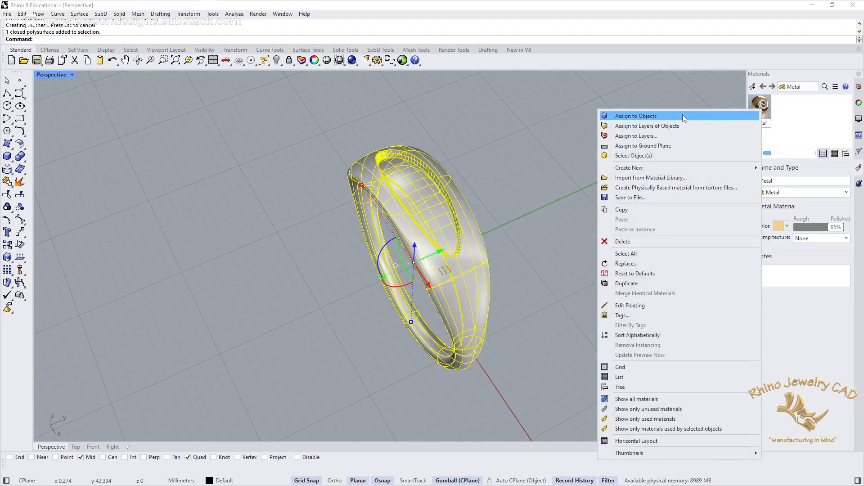
{"action": "left_click", "coordinate": [635, 116]}
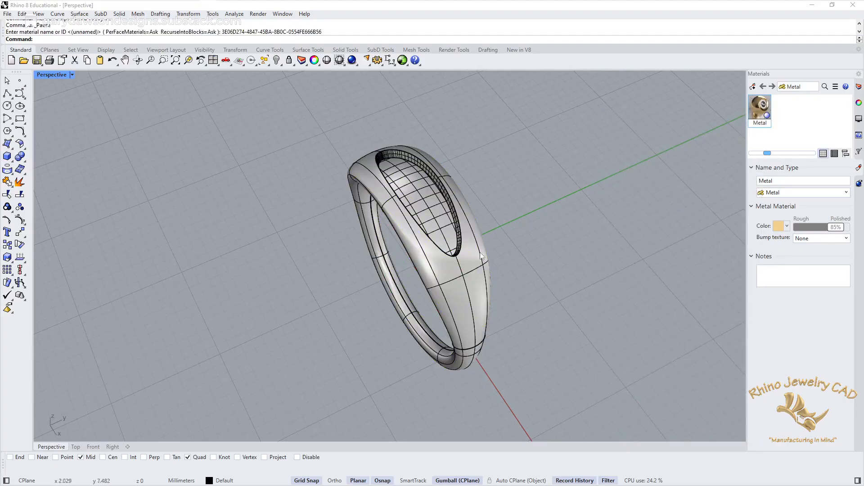
Step: Show the ring in Rendered display mode with the recess in close view
{"action": "scroll", "coordinate": [441, 263], "scroll_direction": "up", "scroll_amount": 5}
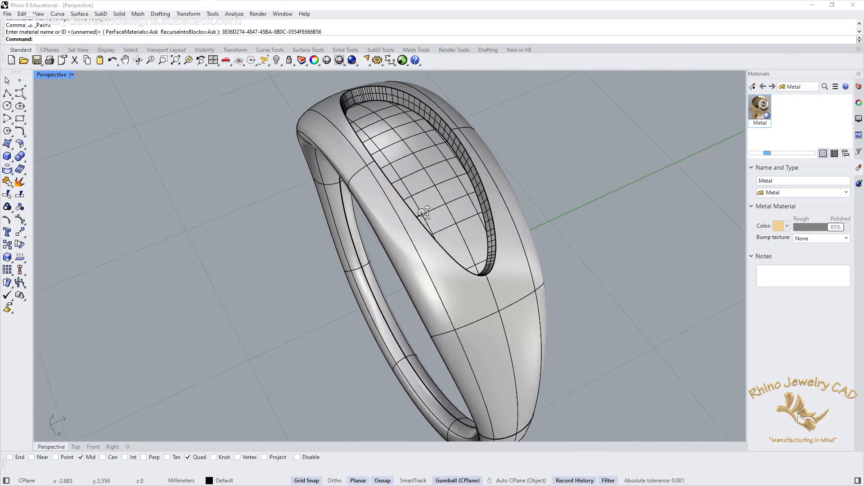
{"action": "right_click_drag", "start_coordinate": [363, 225], "coordinate": [390, 225]}
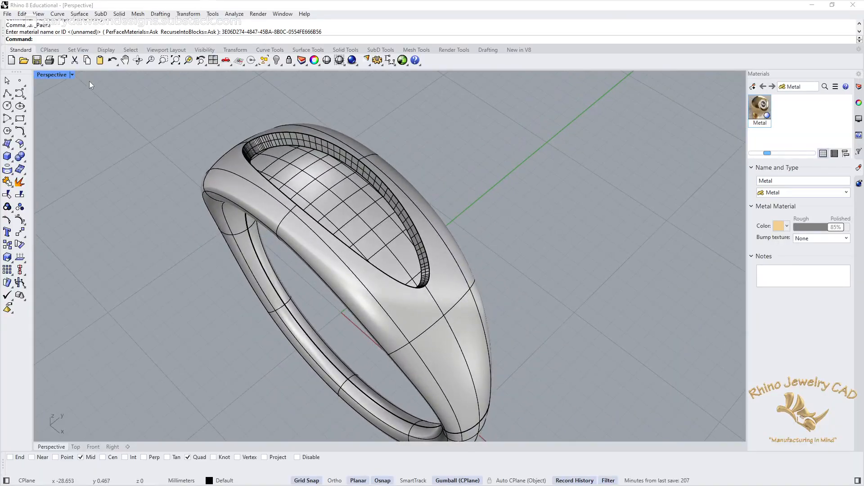
{"action": "left_click", "coordinate": [71, 74]}
{"action": "left_click", "coordinate": [78, 128]}
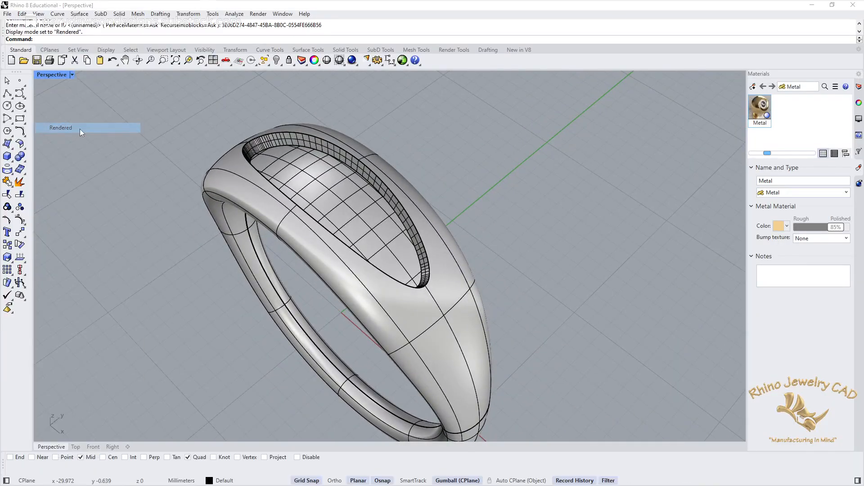
Step: Delete the projected ellipse curve along the rim of the recess
{"action": "left_click", "coordinate": [424, 249]}
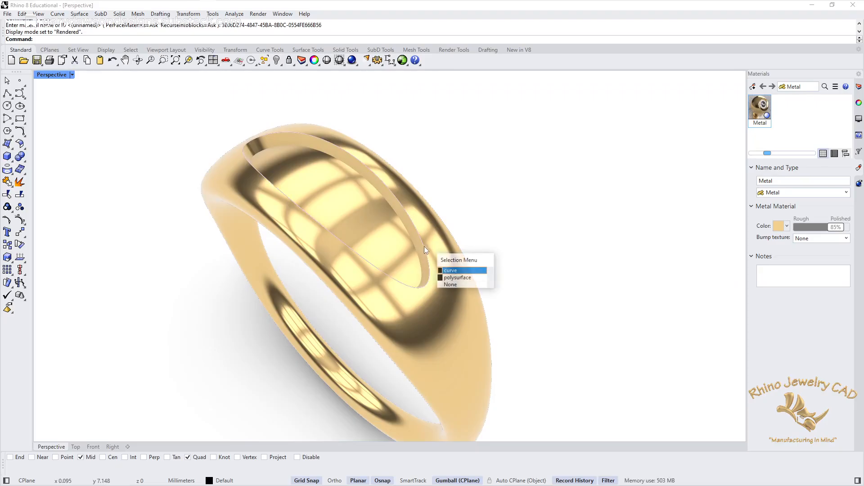
{"action": "left_click", "coordinate": [461, 271]}
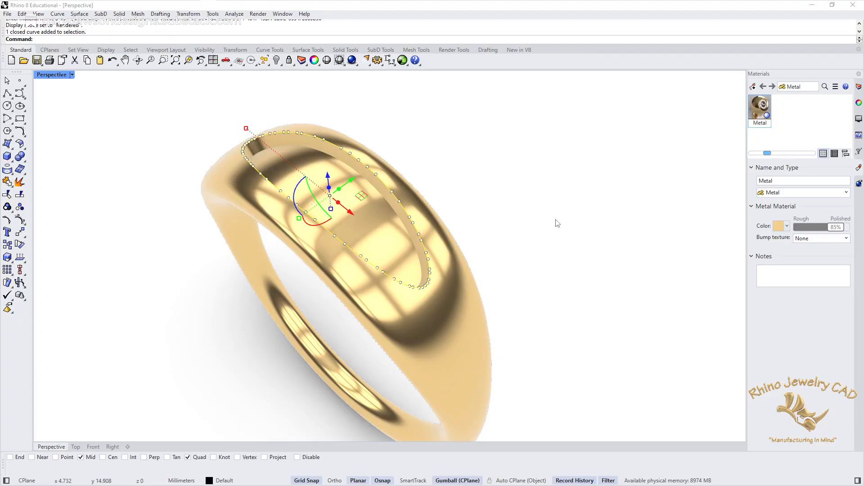
{"action": "key", "text": "Delete"}
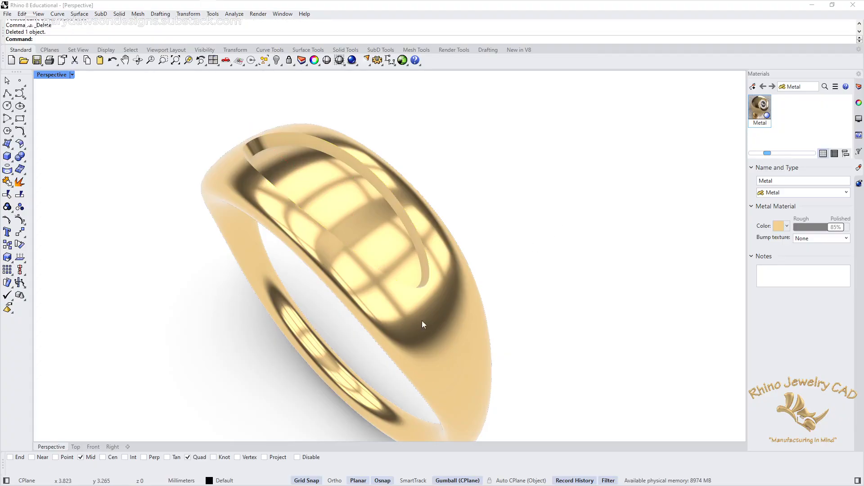
Step: Examine the rendered gold ring from another angle and return the perspective view to Shaded display mode
{"action": "right_click_drag", "start_coordinate": [422, 321], "coordinate": [385, 266]}
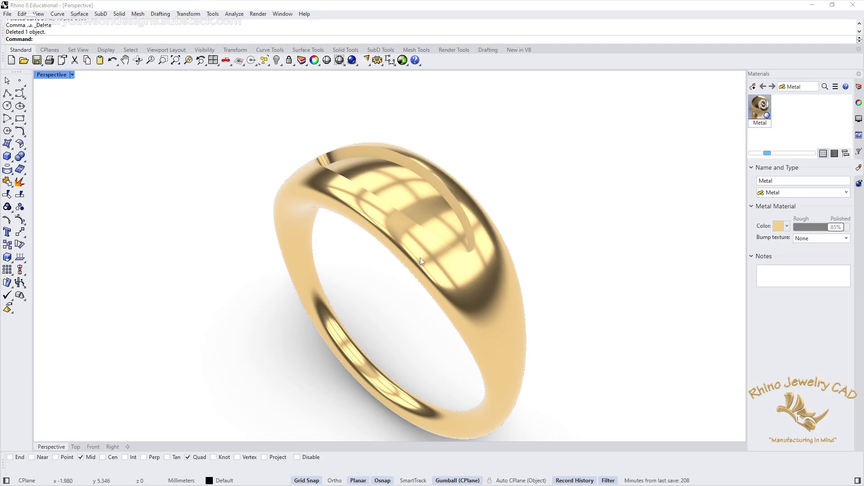
{"action": "left_click", "coordinate": [72, 75]}
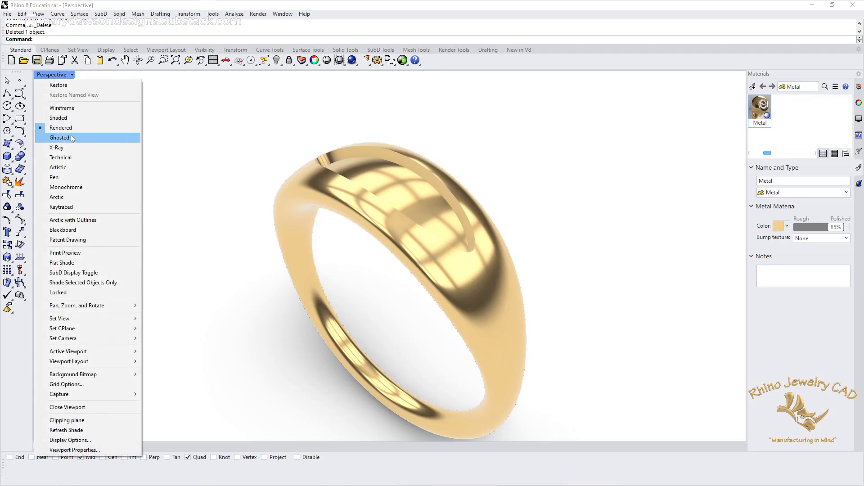
{"action": "left_click", "coordinate": [69, 118]}
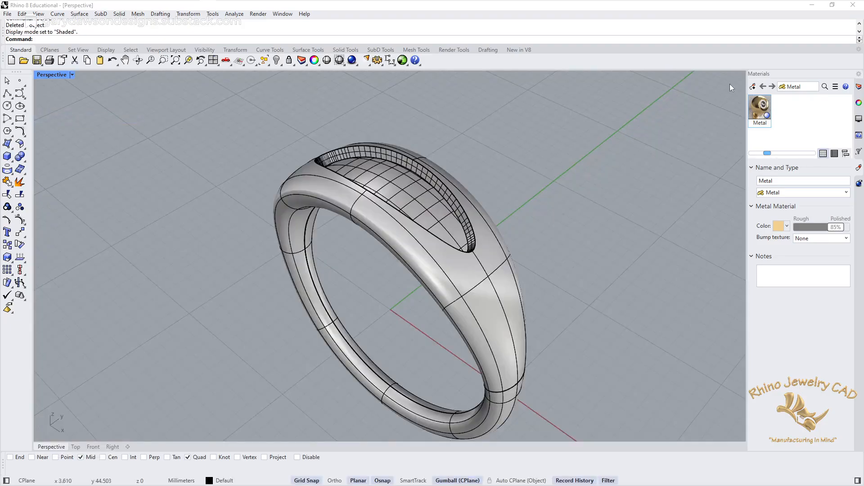
Step: Create a second Metal material with the Gold color preset and reduce its polish to 37%
{"action": "left_click", "coordinate": [752, 87]}
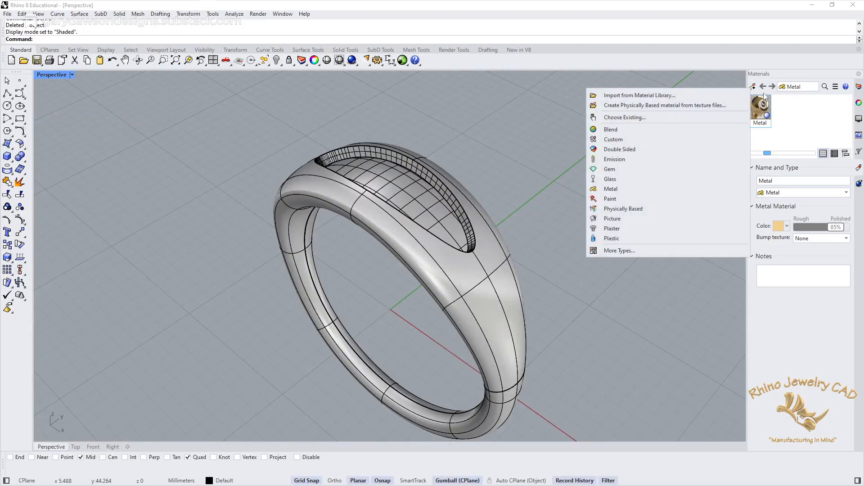
{"action": "left_click", "coordinate": [613, 189]}
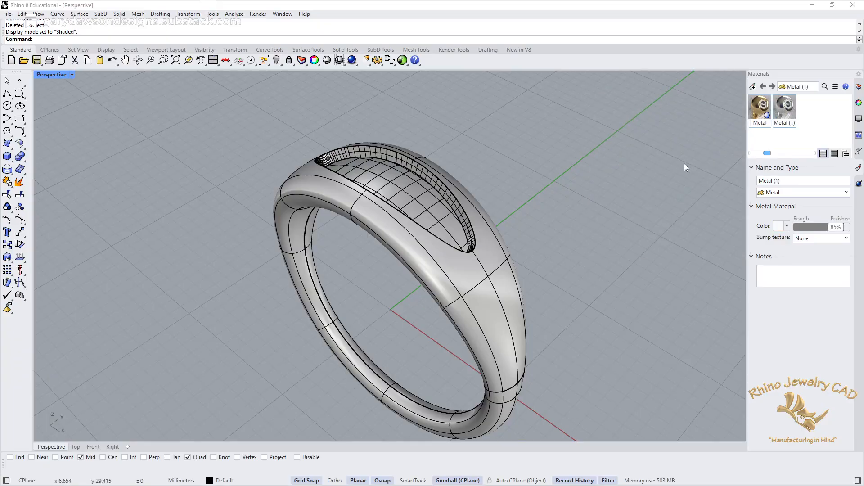
{"action": "left_click", "coordinate": [781, 227]}
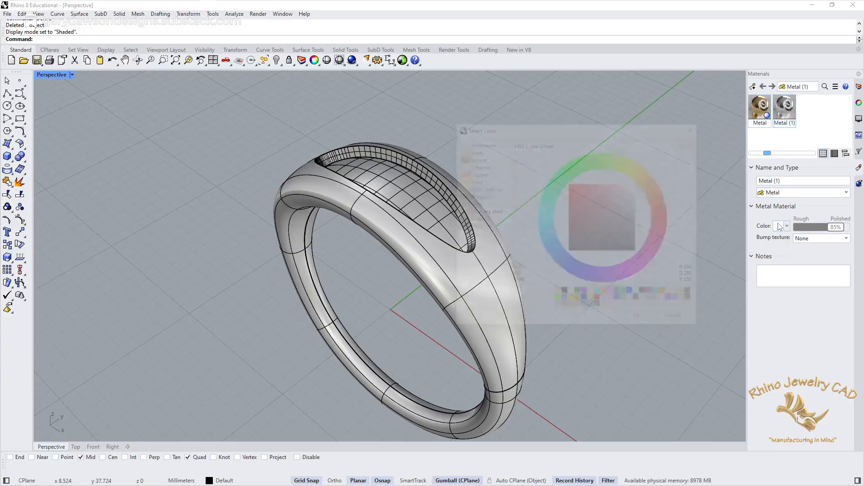
{"action": "left_click", "coordinate": [464, 182]}
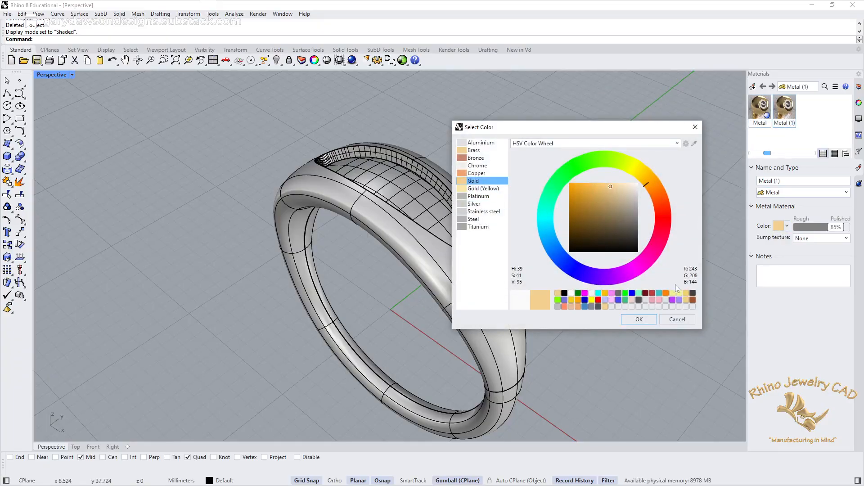
{"action": "left_click", "coordinate": [647, 319]}
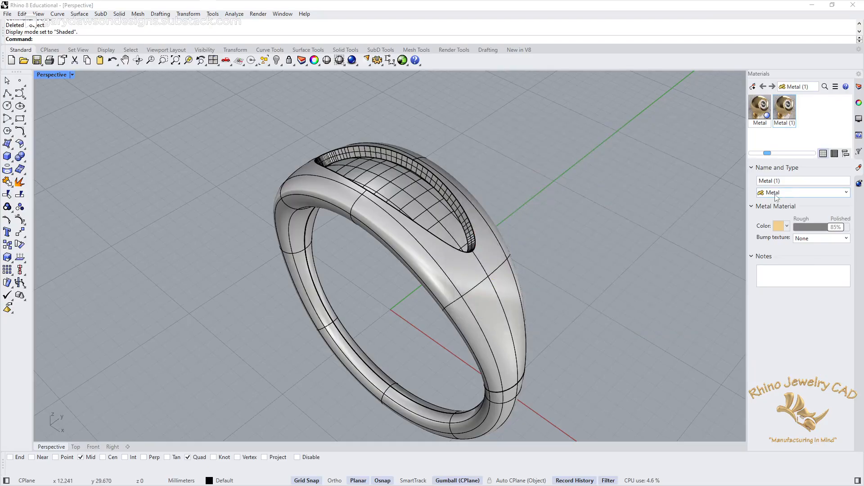
{"action": "left_click_drag", "start_coordinate": [838, 227], "coordinate": [817, 231]}
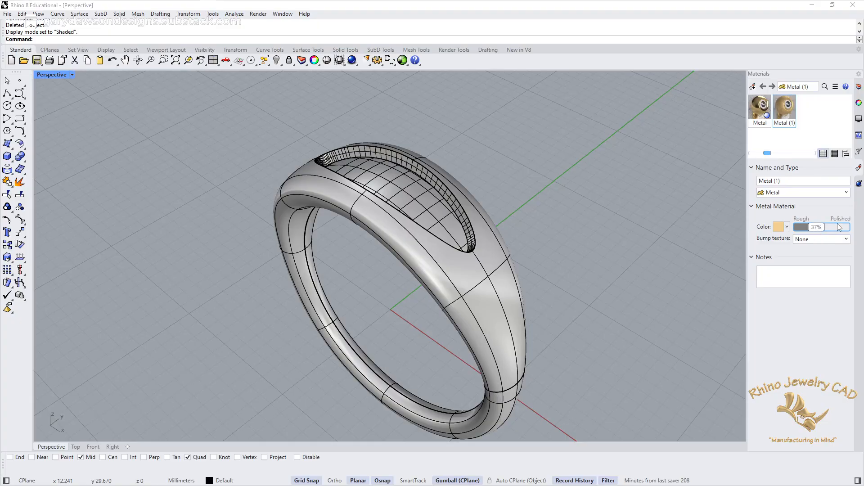
Step: Show the ring in Rendered display mode and assign the 37% polished gold material to the floor face of the recess
{"action": "left_click", "coordinate": [72, 75]}
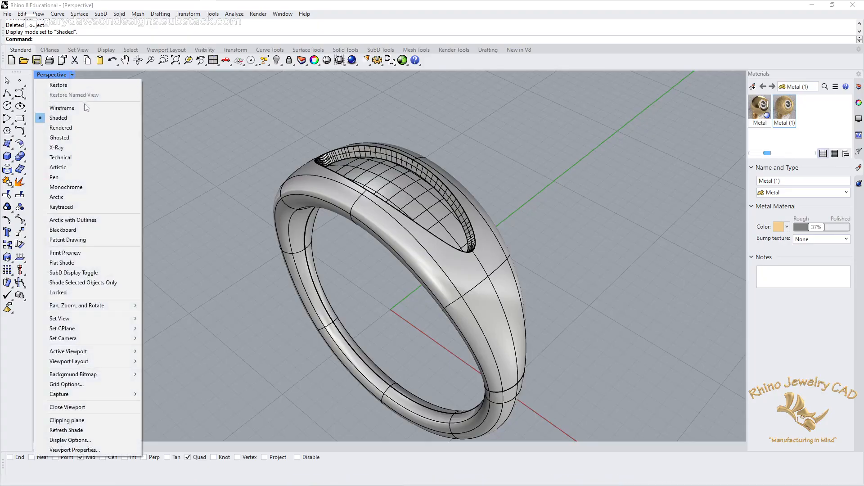
{"action": "left_click", "coordinate": [75, 128]}
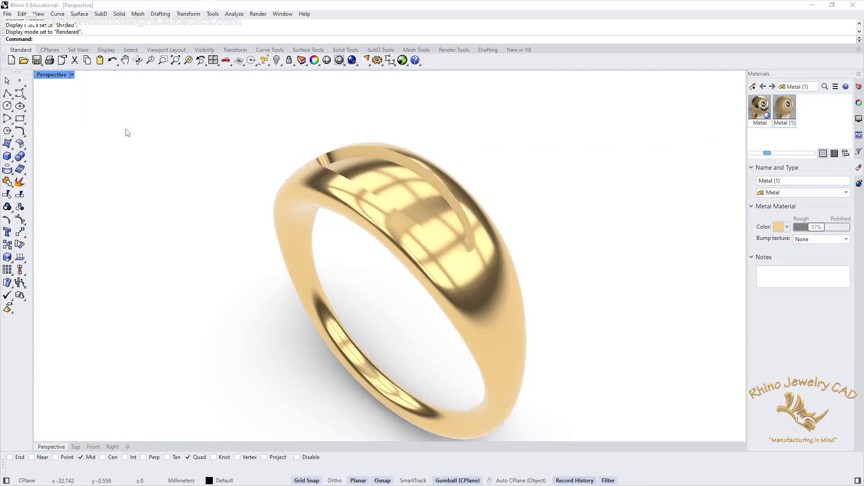
{"action": "left_click", "coordinate": [428, 201]}
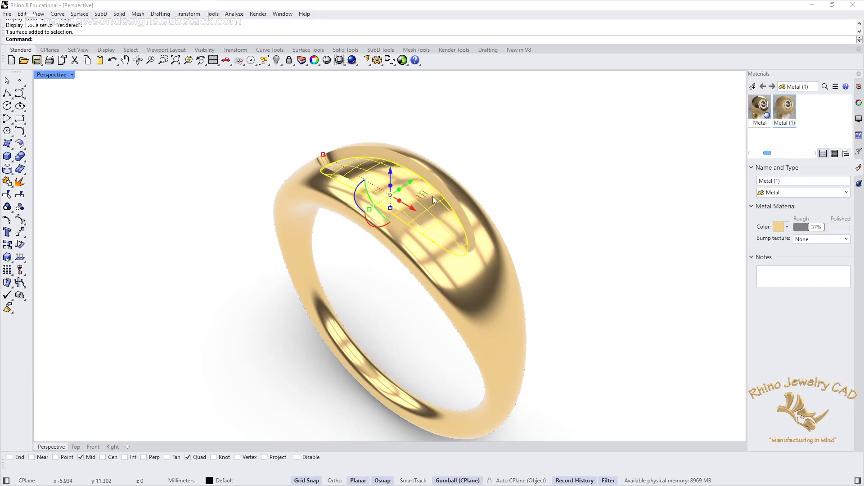
{"action": "right_click", "coordinate": [789, 104]}
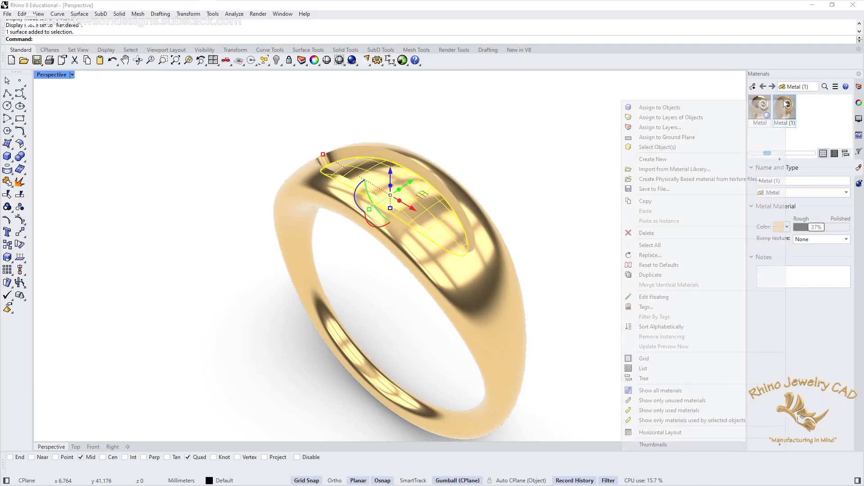
{"action": "left_click", "coordinate": [670, 108]}
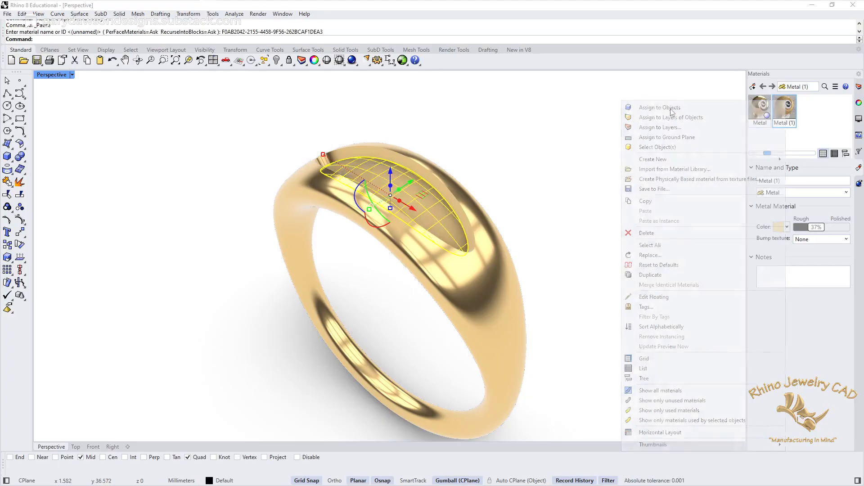
{"action": "right_click_drag", "start_coordinate": [576, 173], "coordinate": [579, 139]}
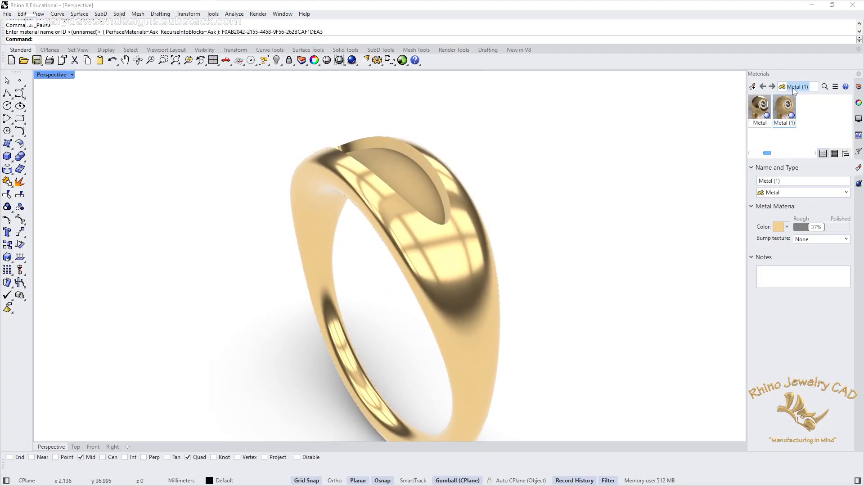
Step: Give the recess floor's gold material a Leather bump texture at XXS scale and examine the rendered ring up close
{"action": "left_click", "coordinate": [846, 239]}
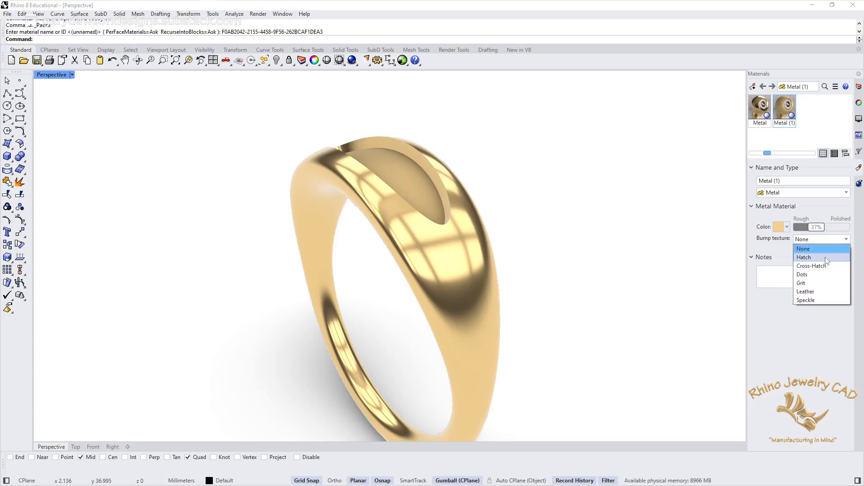
{"action": "left_click", "coordinate": [806, 292]}
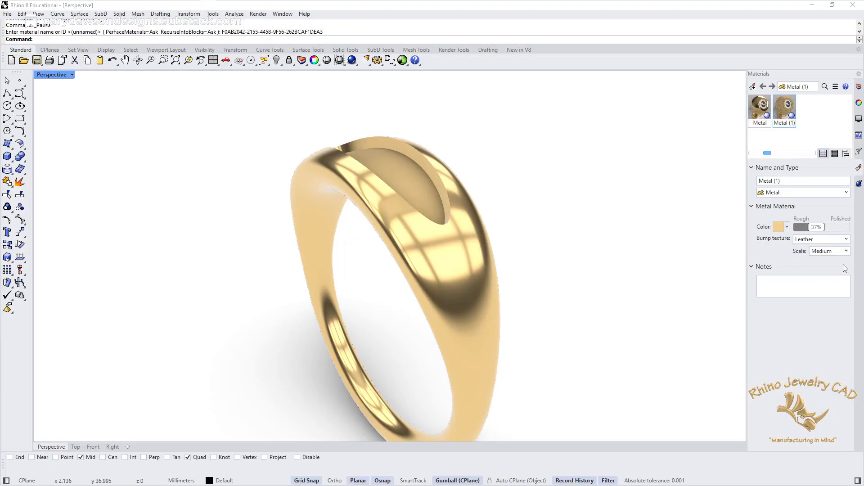
{"action": "left_click", "coordinate": [847, 251]}
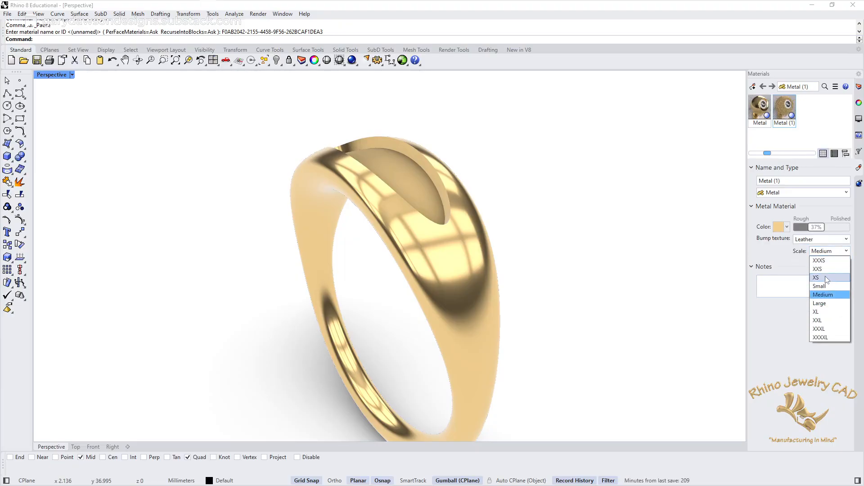
{"action": "left_click", "coordinate": [824, 270]}
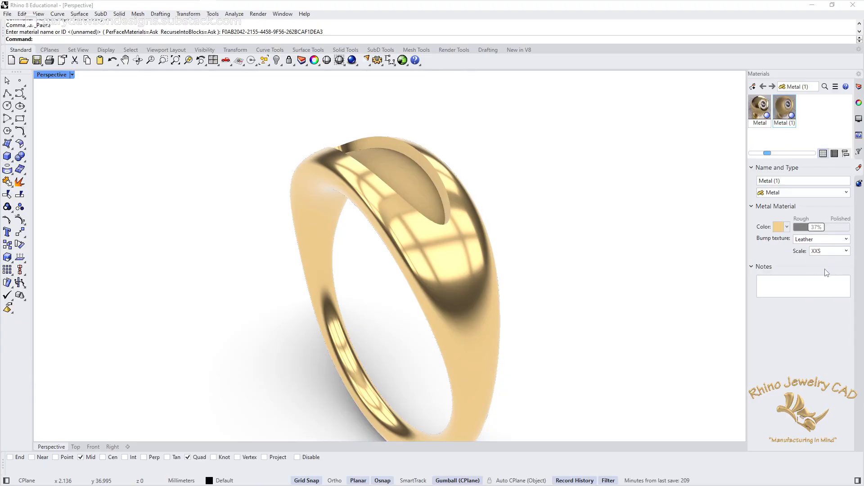
{"action": "right_click_drag", "start_coordinate": [388, 220], "coordinate": [383, 258]}
{"action": "scroll", "coordinate": [394, 239], "scroll_direction": "up", "scroll_amount": 5}
{"action": "right_click_drag", "start_coordinate": [393, 226], "coordinate": [391, 300]}
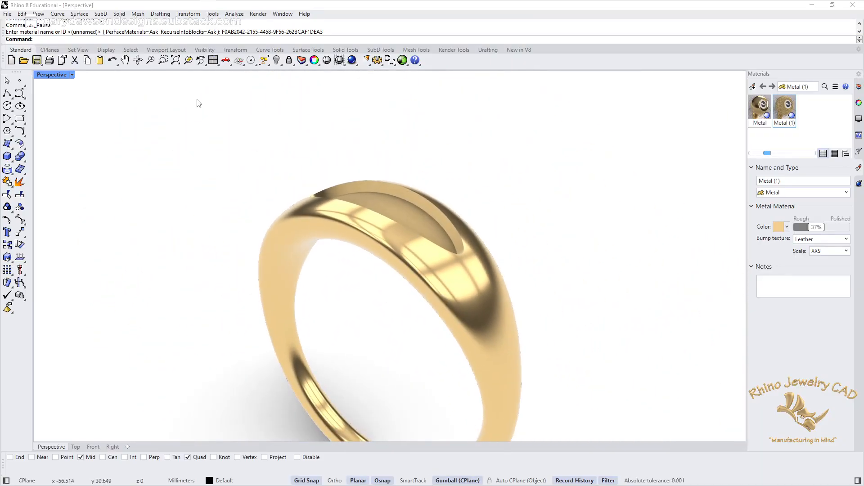
Step: Return the perspective view to Shaded display mode and examine the recess from several angles
{"action": "left_click", "coordinate": [72, 75]}
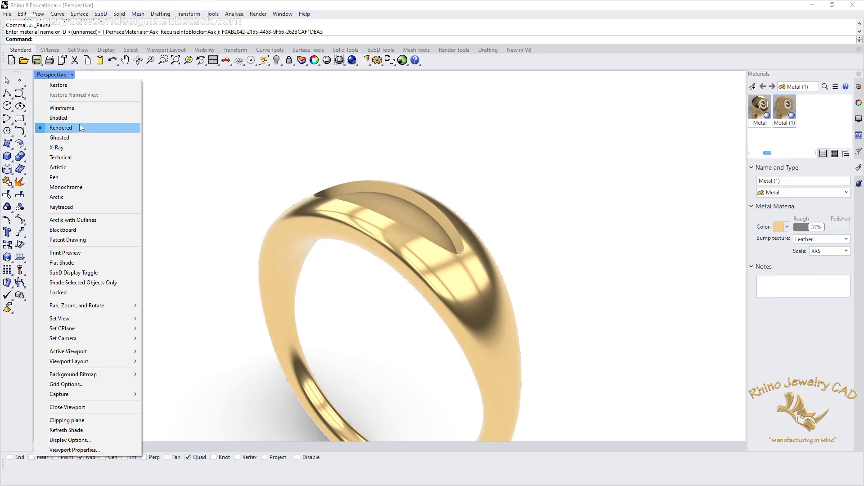
{"action": "left_click", "coordinate": [67, 120]}
{"action": "right_click_drag", "start_coordinate": [463, 168], "coordinate": [366, 264]}
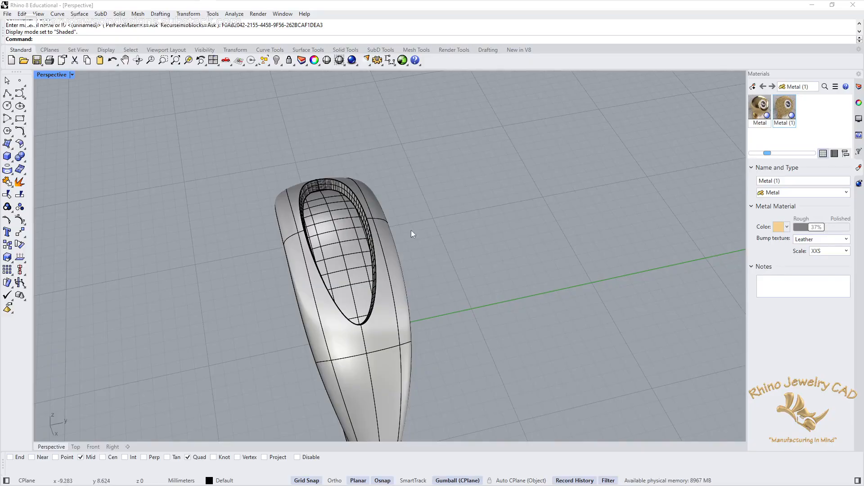
{"action": "right_click_drag", "start_coordinate": [401, 314], "coordinate": [443, 261]}
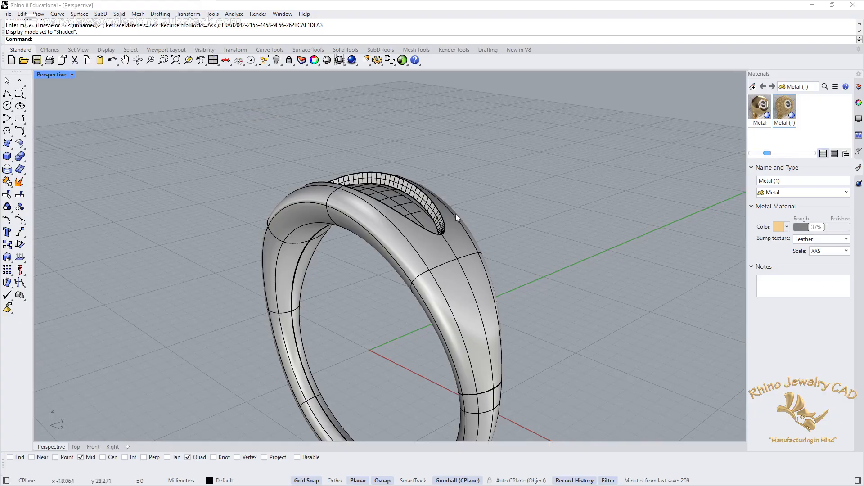
{"action": "right_click_drag", "start_coordinate": [509, 222], "coordinate": [459, 249]}
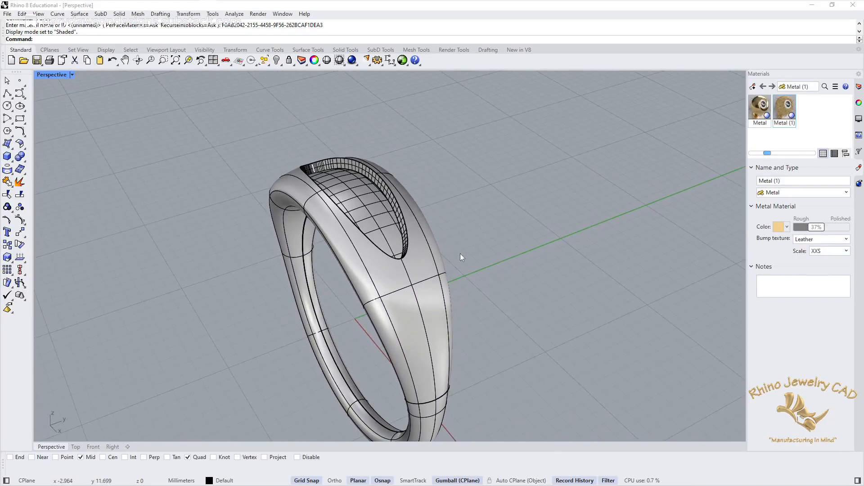
Step: Select the floor face of the recess, assign a new Granite Texture as its displacement texture, and turn the displacement on
{"action": "left_click", "coordinate": [380, 216]}
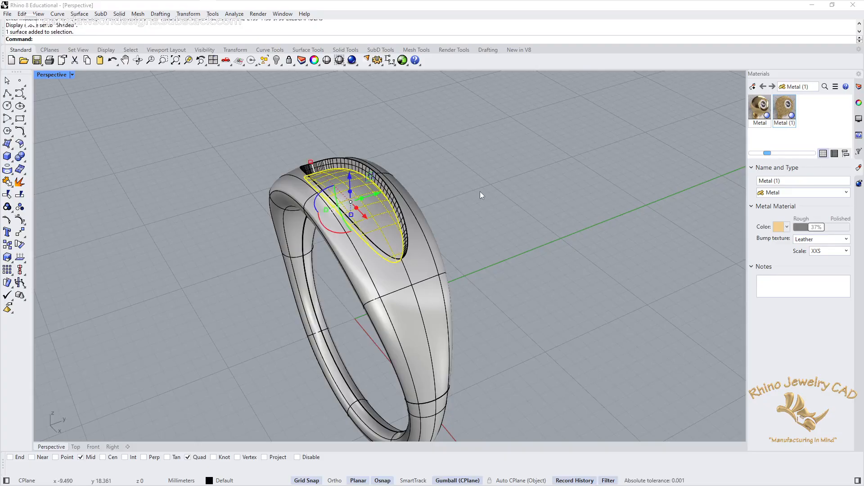
{"action": "right_click_drag", "start_coordinate": [552, 167], "coordinate": [504, 370]}
{"action": "right_click_drag", "start_coordinate": [574, 199], "coordinate": [418, 310]}
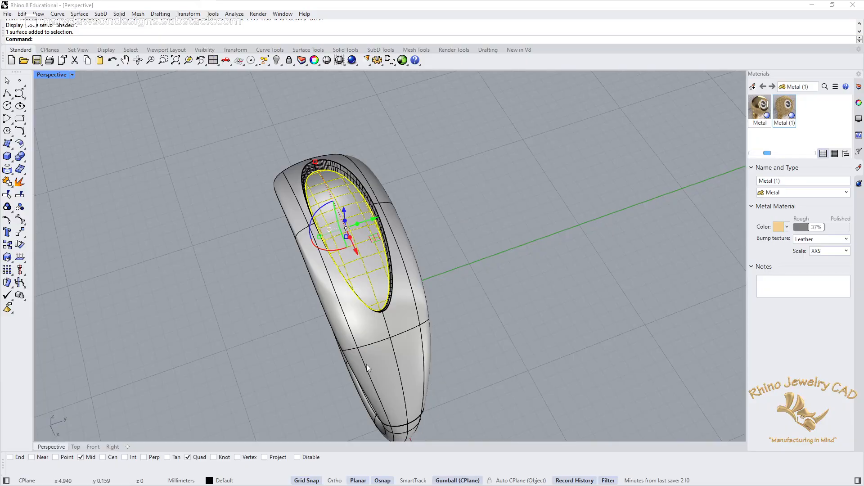
{"action": "right_click_drag", "start_coordinate": [463, 218], "coordinate": [473, 264]}
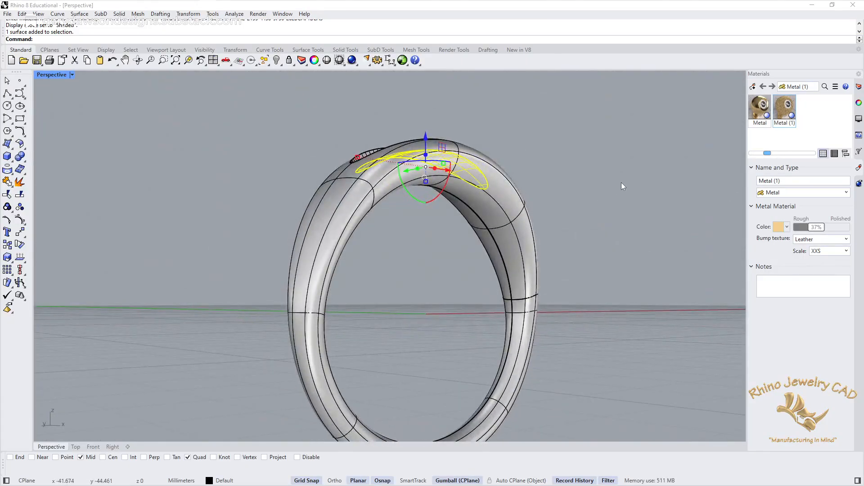
{"action": "right_click_drag", "start_coordinate": [621, 186], "coordinate": [471, 244]}
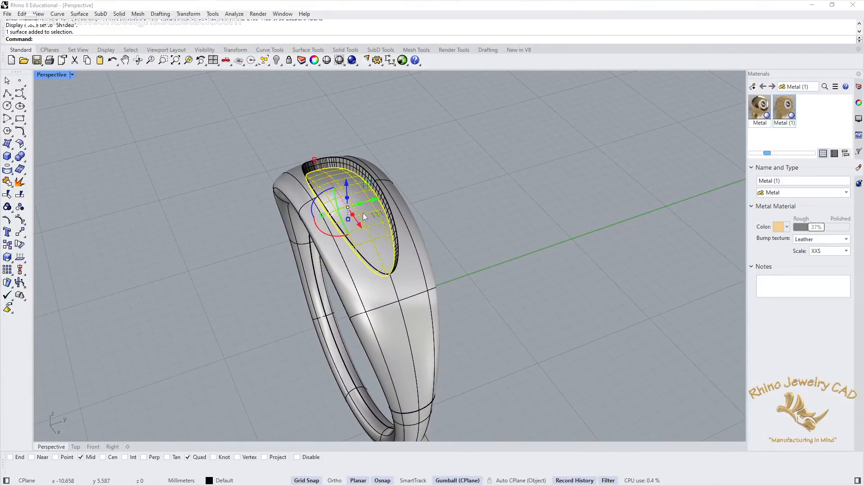
{"action": "left_click", "coordinate": [858, 103]}
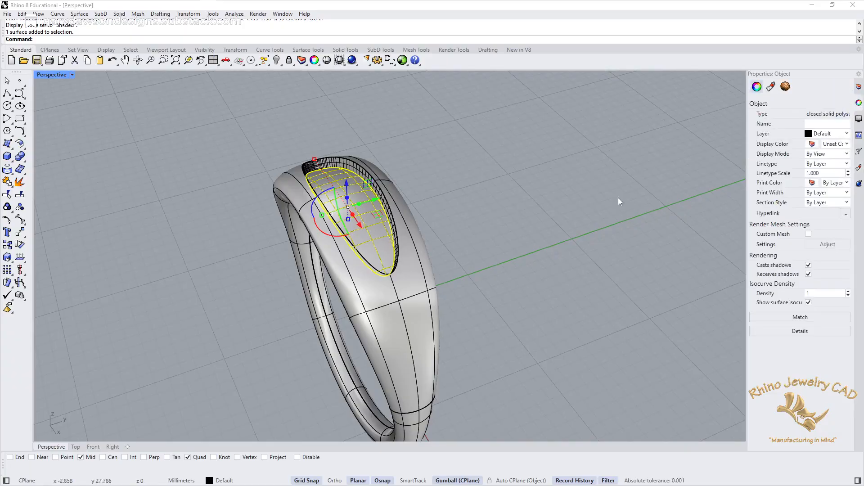
{"action": "left_click", "coordinate": [786, 87]}
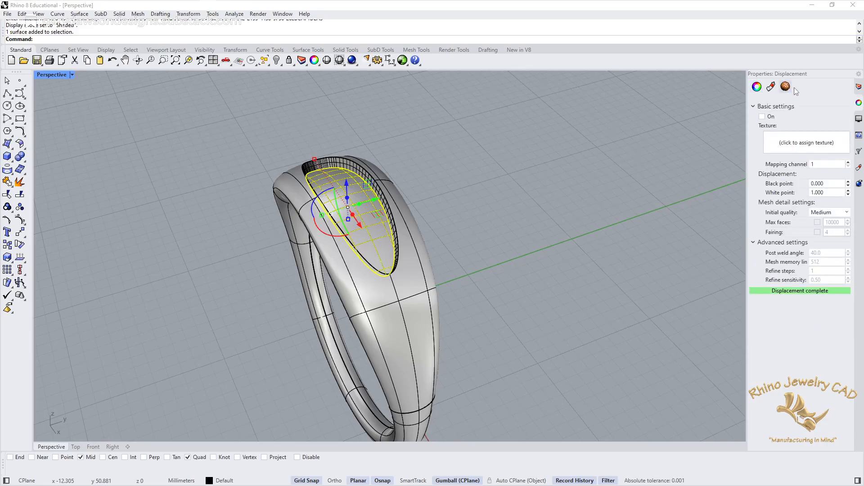
{"action": "left_click", "coordinate": [804, 143]}
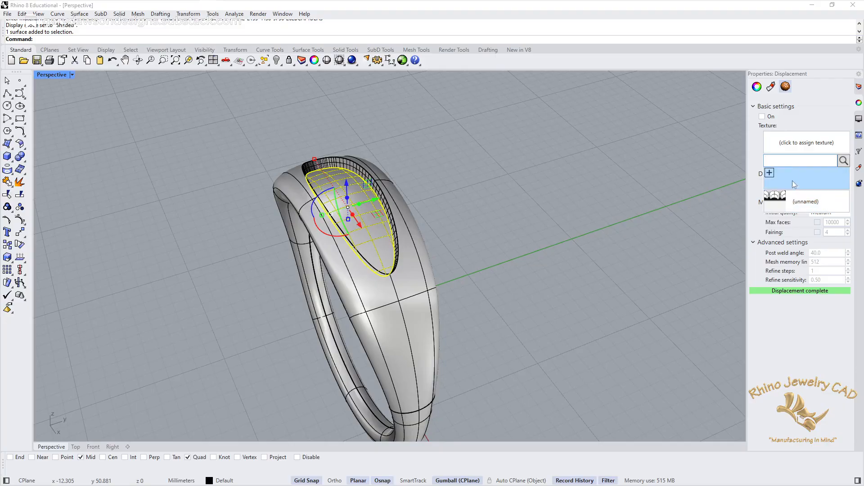
{"action": "left_click", "coordinate": [769, 174]}
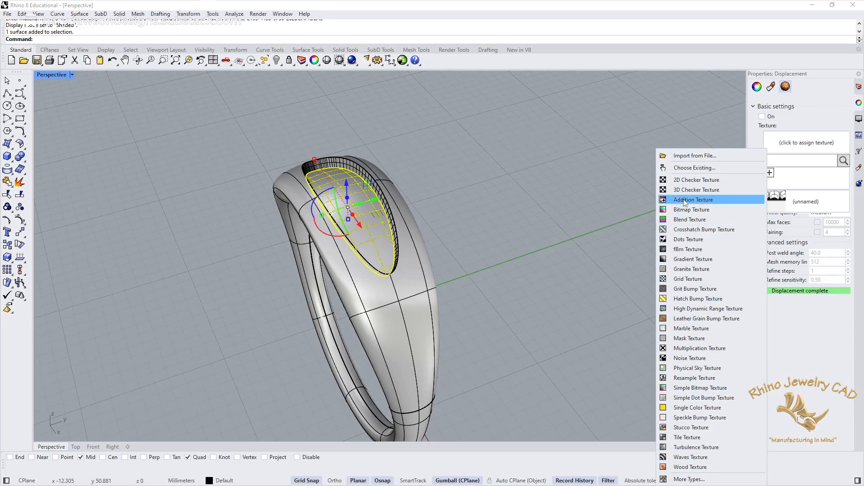
{"action": "left_click", "coordinate": [692, 269]}
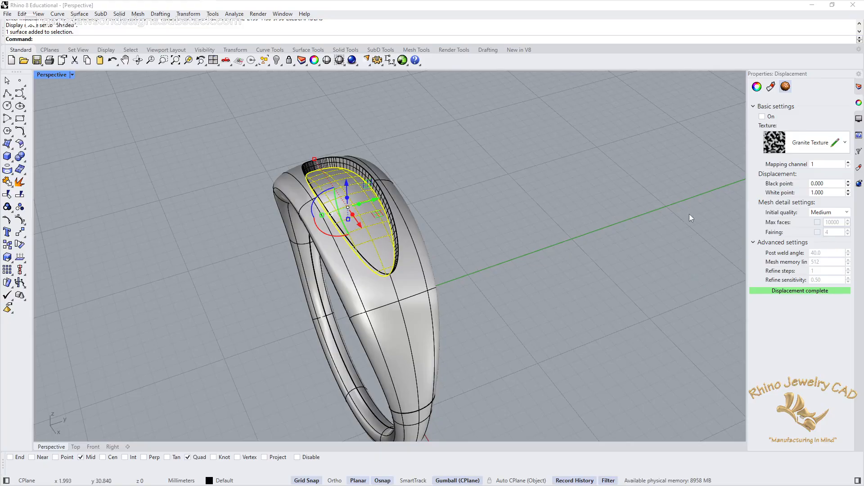
{"action": "left_click", "coordinate": [763, 117]}
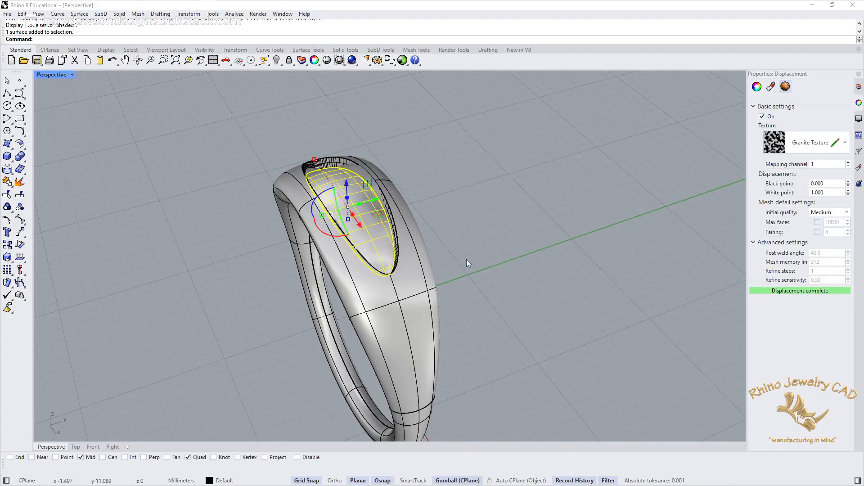
Step: Set the displacement's black point to -0.1 and its white point to 0.1
{"action": "scroll", "coordinate": [466, 259], "scroll_direction": "up", "scroll_amount": 6}
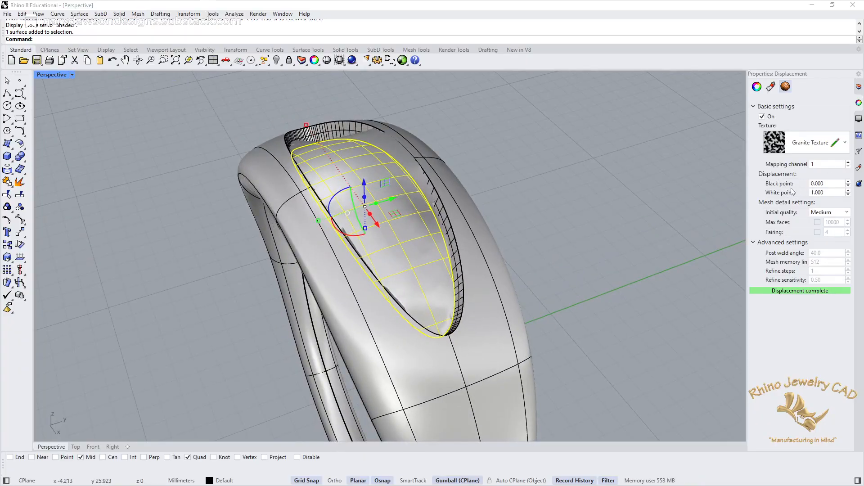
{"action": "left_click", "coordinate": [831, 184]}
{"action": "type", "text": "-.1"}
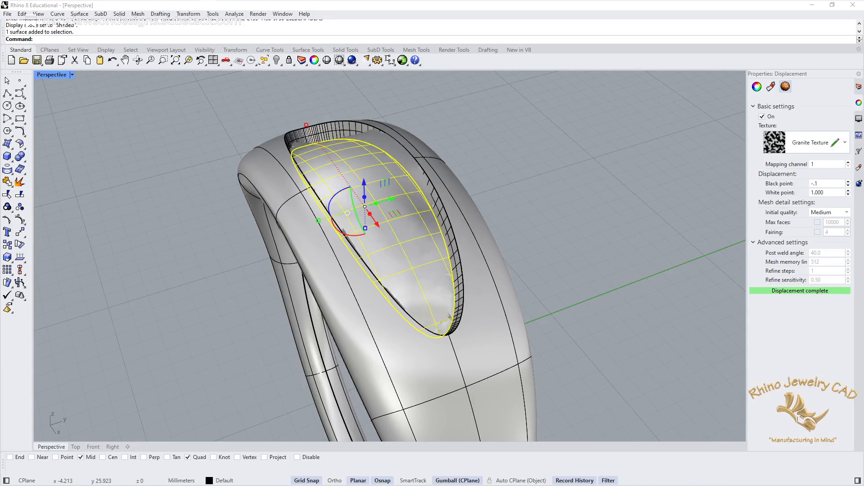
{"action": "key", "text": "Tab"}
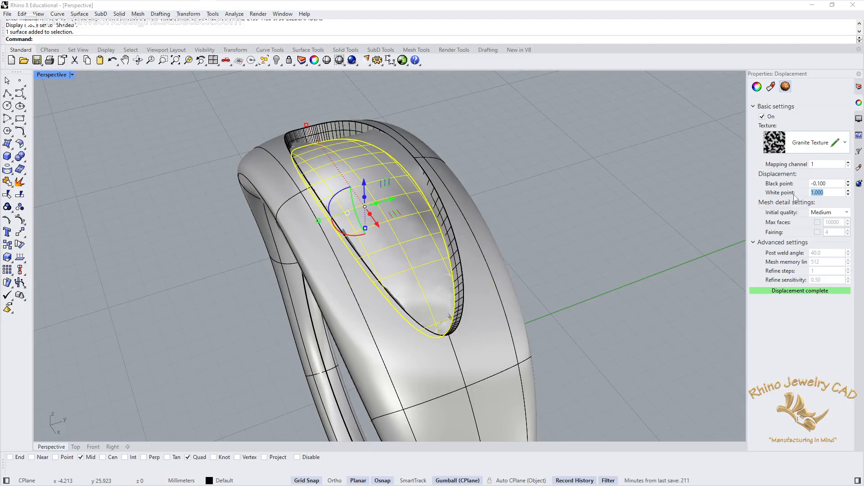
{"action": "type", "text": ".1"}
{"action": "key", "text": "Return"}
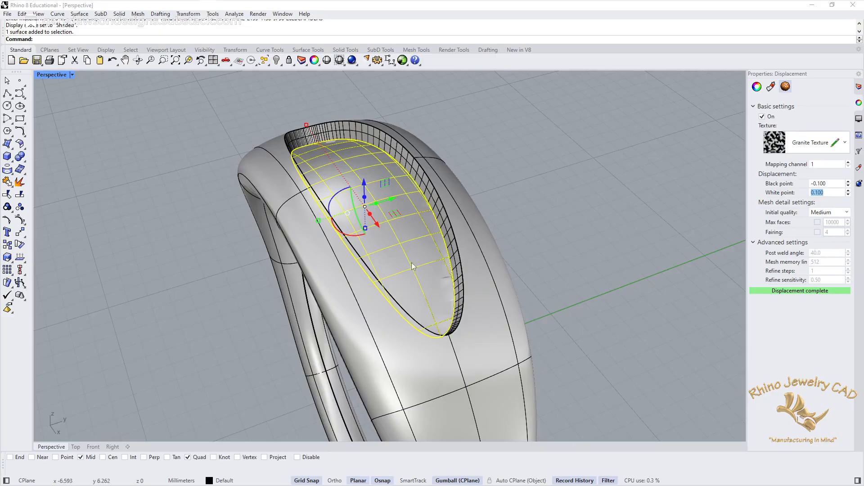
Step: Select the whole ring, assign a new Grid Texture as its displacement texture, and turn the displacement on
{"action": "right_click_drag", "start_coordinate": [463, 318], "coordinate": [476, 303]}
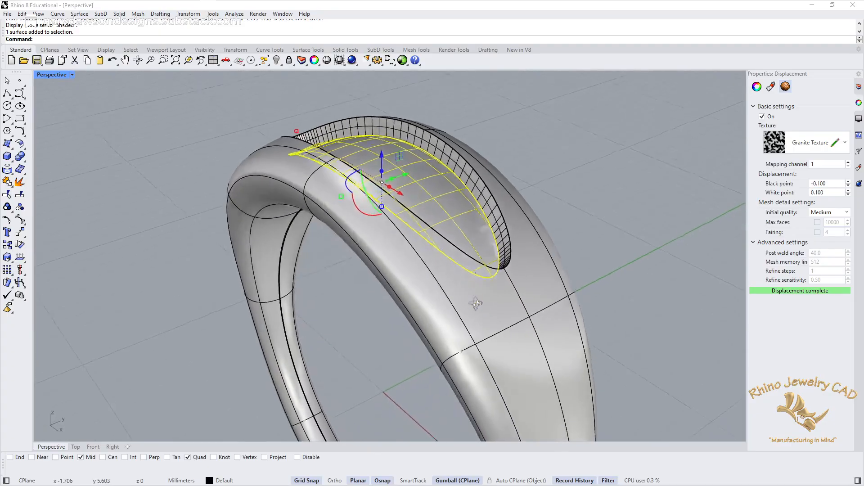
{"action": "scroll", "coordinate": [476, 304], "scroll_direction": "up", "scroll_amount": 5}
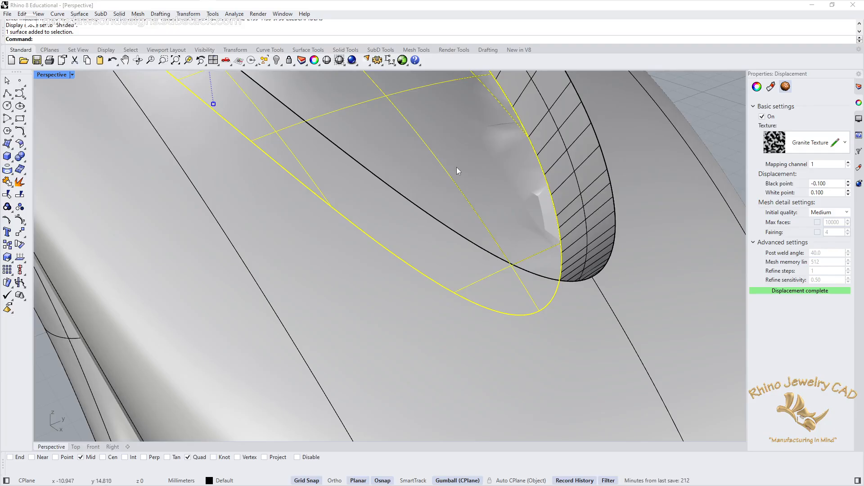
{"action": "scroll", "coordinate": [456, 171], "scroll_direction": "down", "scroll_amount": 10}
{"action": "right_click_drag", "start_coordinate": [457, 171], "coordinate": [558, 250]}
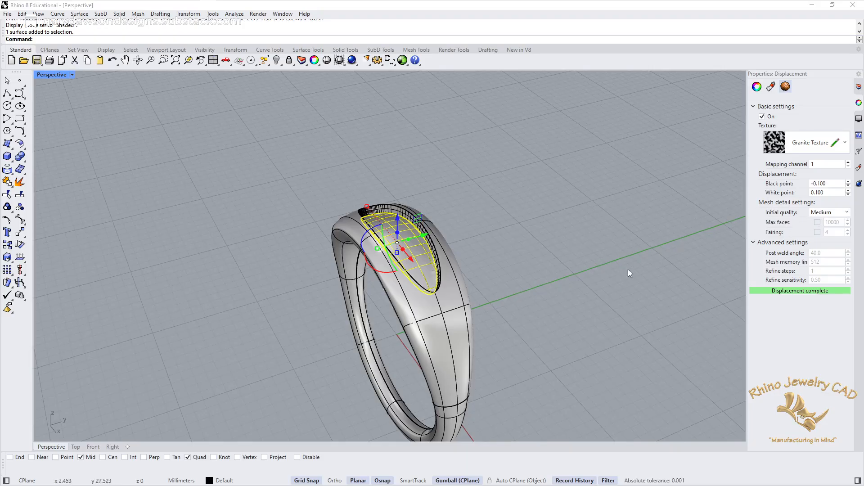
{"action": "left_click", "coordinate": [571, 260]}
{"action": "left_click", "coordinate": [452, 338]}
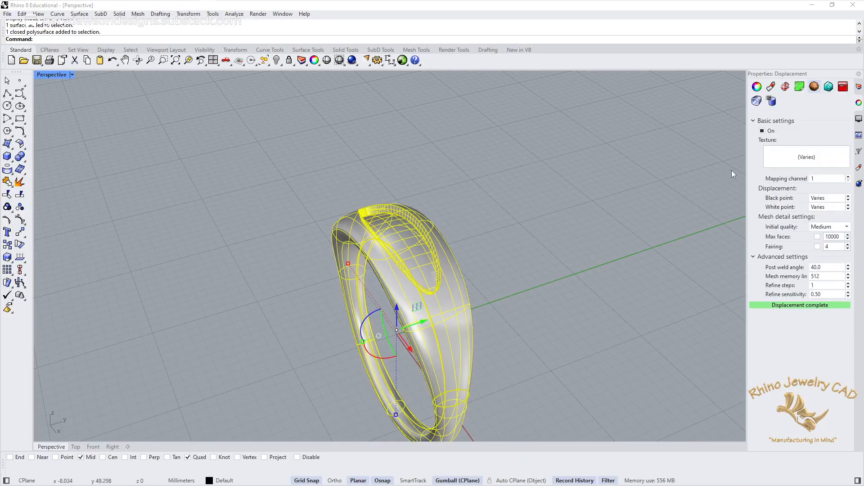
{"action": "left_click", "coordinate": [801, 158]}
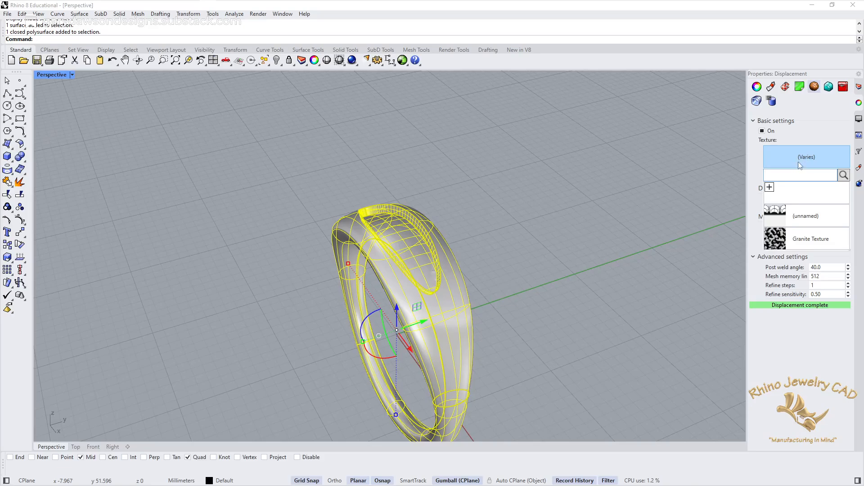
{"action": "left_click", "coordinate": [771, 189]}
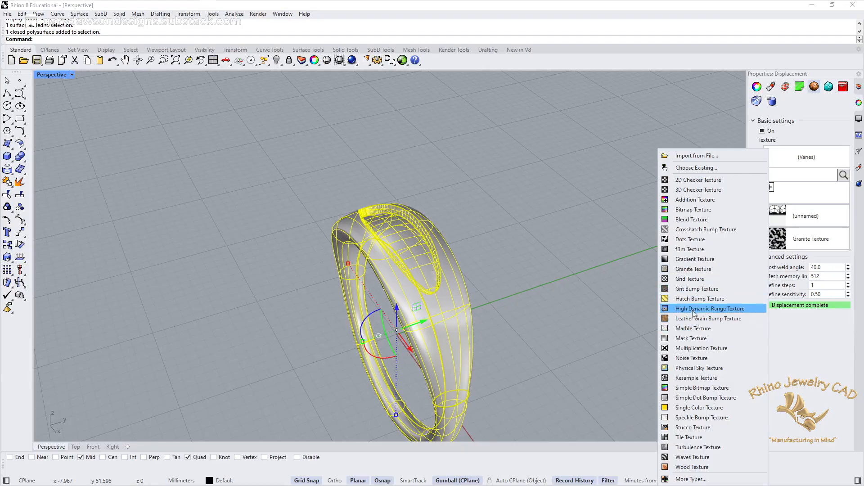
{"action": "left_click", "coordinate": [687, 280]}
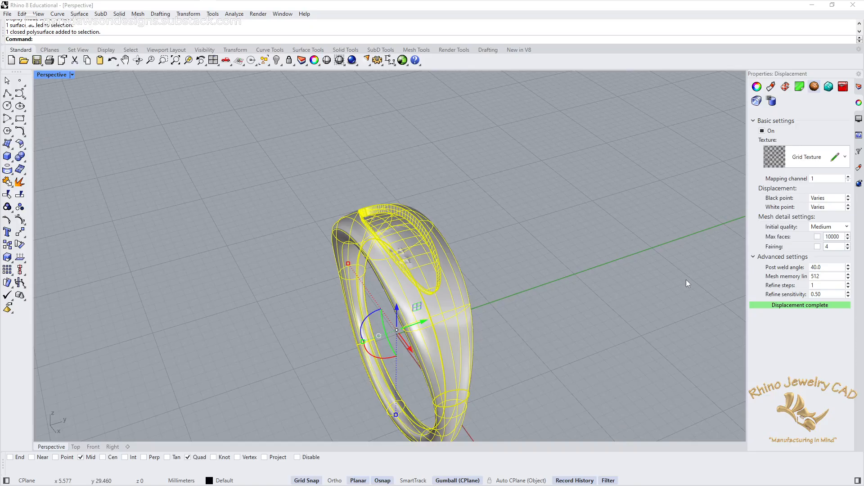
{"action": "left_click", "coordinate": [762, 131]}
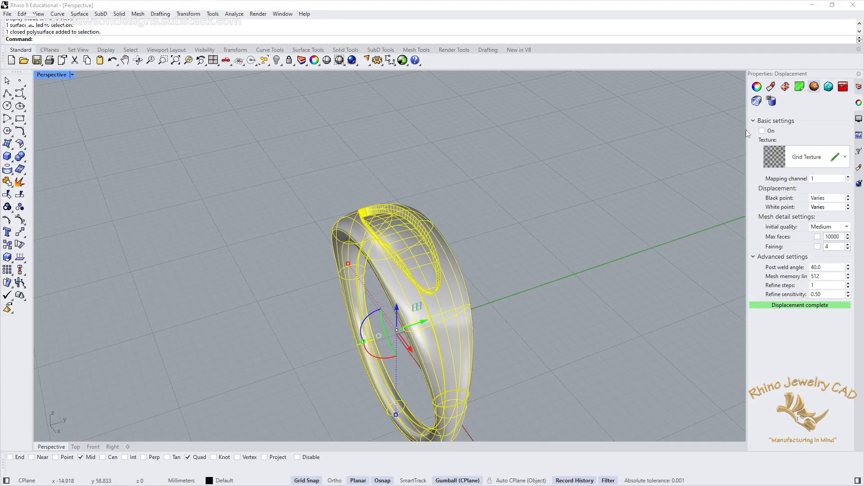
{"action": "left_click", "coordinate": [762, 132]}
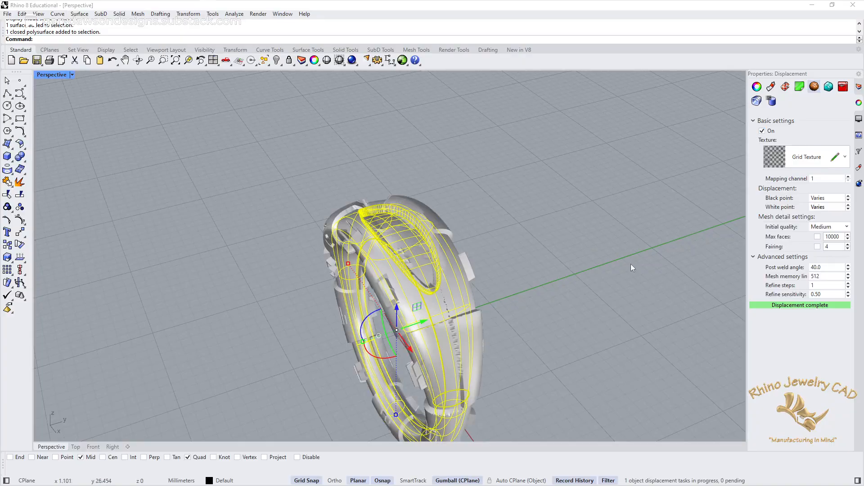
Step: Examine the displaced ring, then set its displacement black point to -0.1 and white point to 0.1
{"action": "left_click", "coordinate": [563, 302]}
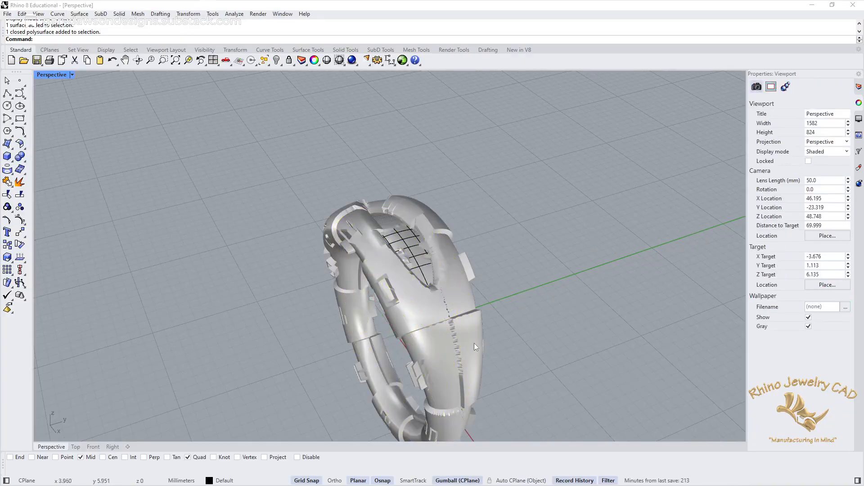
{"action": "right_click_drag", "start_coordinate": [474, 343], "coordinate": [556, 300]}
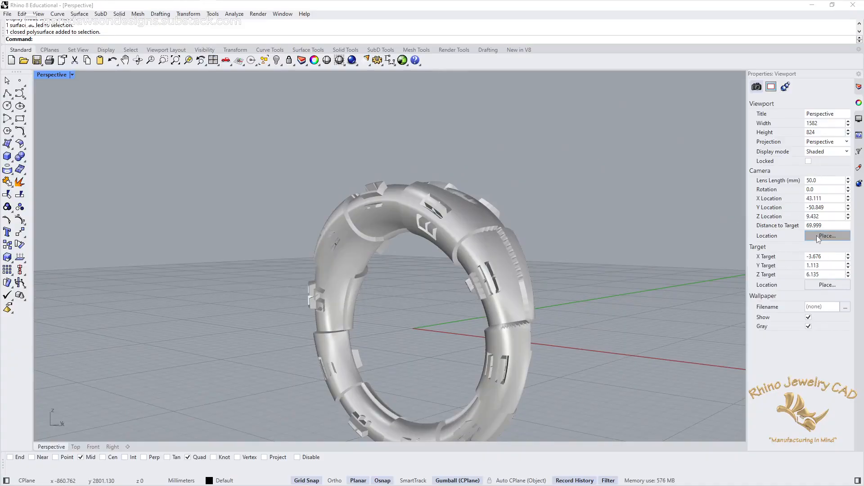
{"action": "right_click_drag", "start_coordinate": [557, 225], "coordinate": [531, 256]}
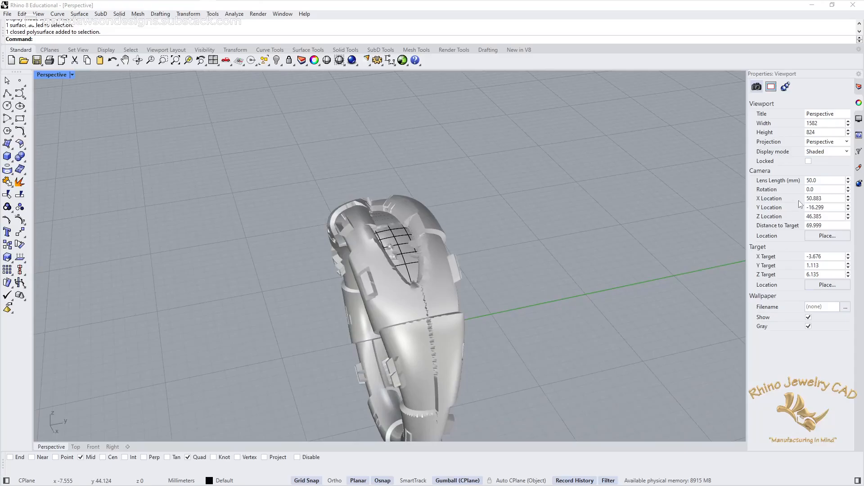
{"action": "left_click", "coordinate": [437, 293]}
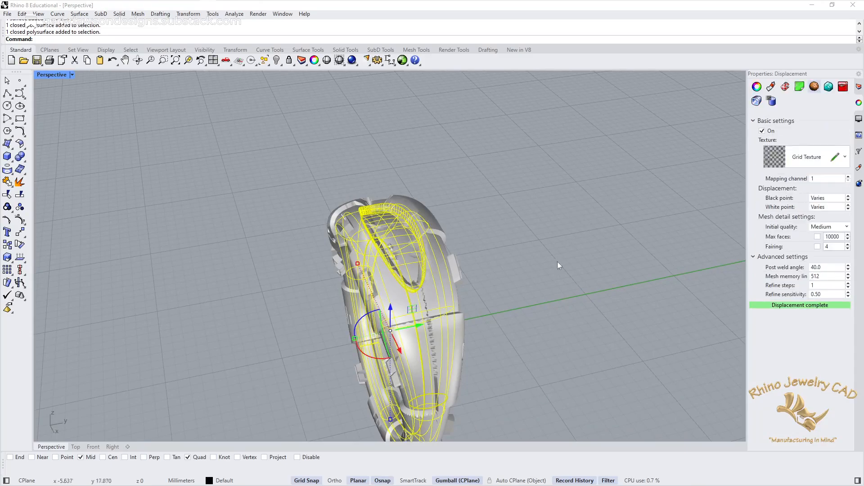
{"action": "left_click", "coordinate": [830, 198]}
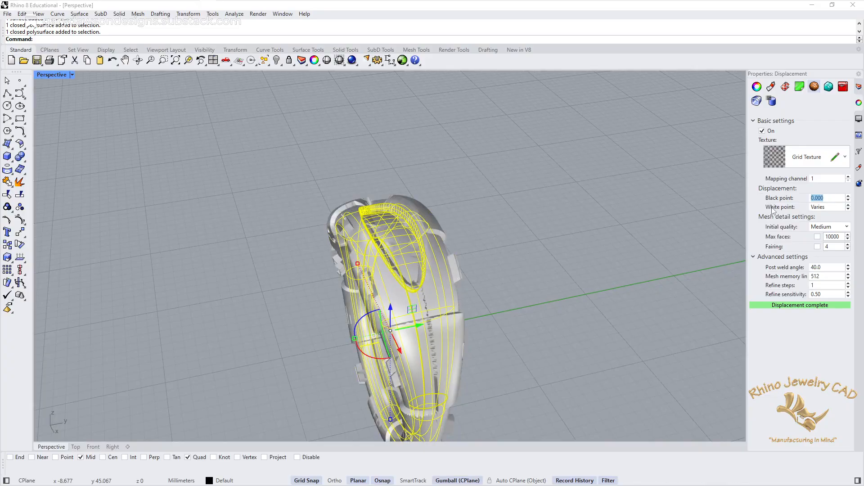
{"action": "type", "text": "-"}
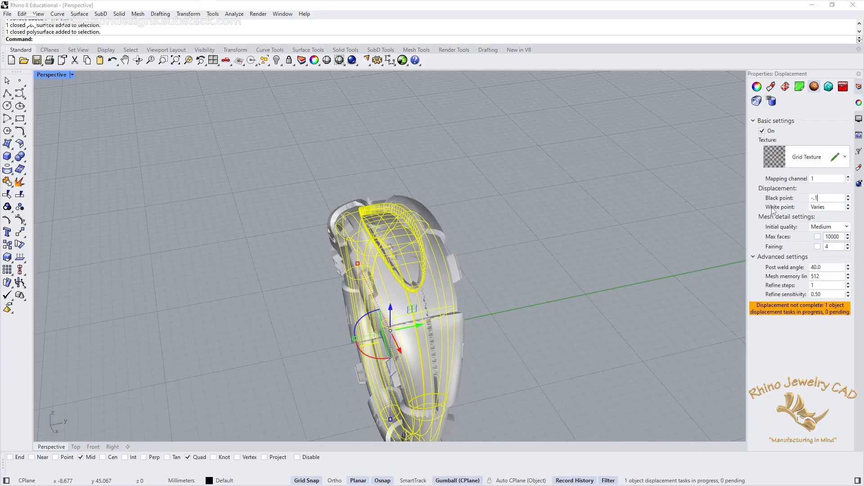
{"action": "type", "text": ".1"}
{"action": "key", "text": "Tab"}
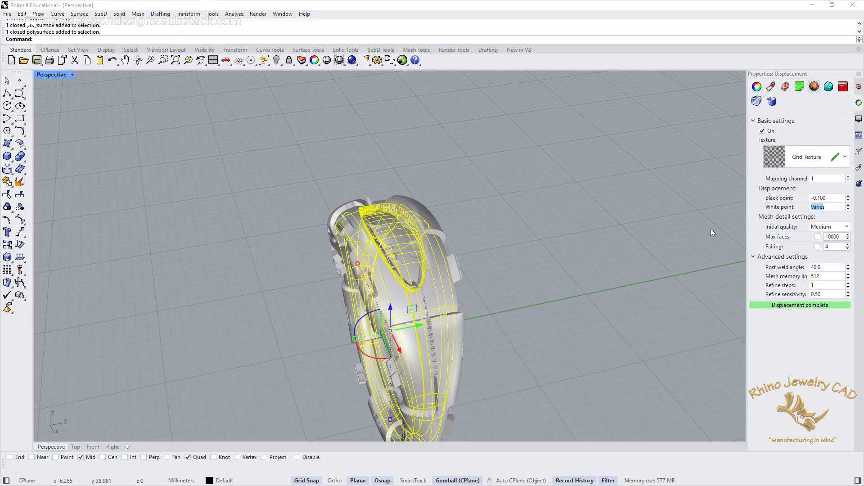
{"action": "type", "text": ".1"}
{"action": "key", "text": "Return"}
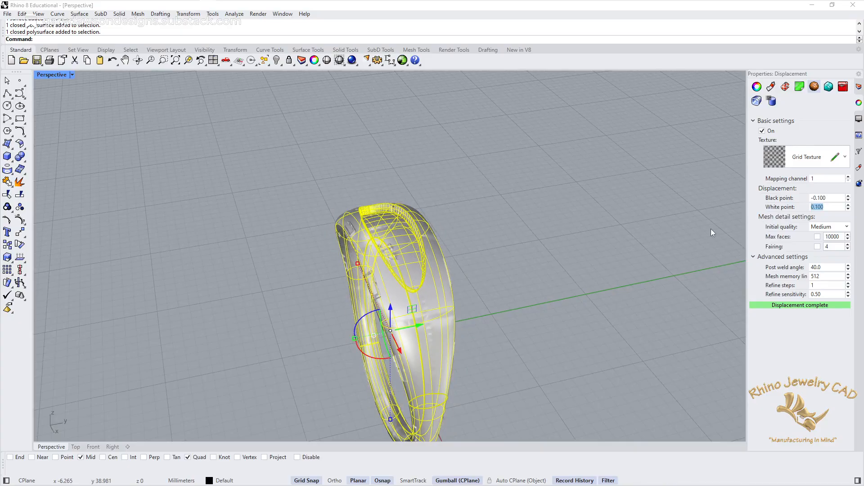
Step: Set the initial mesh quality of the ring's displacement to Very high and examine the surface up close
{"action": "left_click", "coordinate": [846, 227]}
{"action": "left_click", "coordinate": [827, 262]}
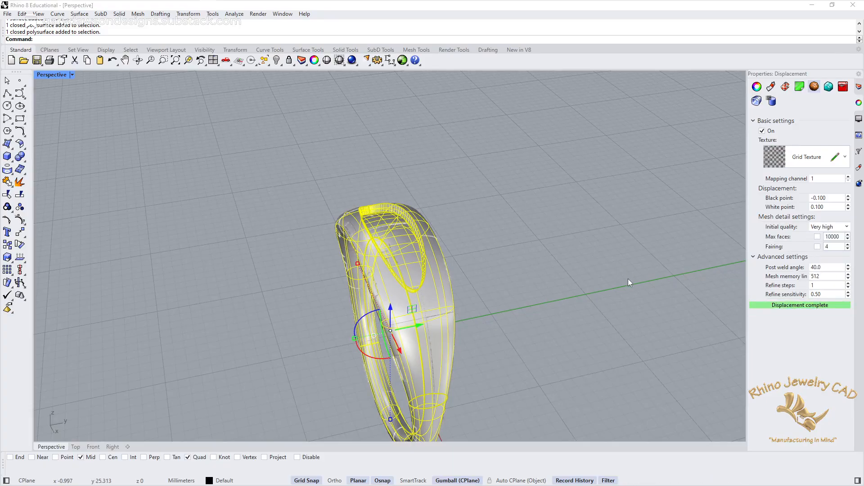
{"action": "left_click", "coordinate": [564, 304]}
{"action": "mouse_move", "coordinate": [563, 304]}
{"action": "right_mouse_down"}
{"action": "mouse_move", "coordinate": [572, 261]}
{"action": "mouse_move", "coordinate": [598, 297]}
{"action": "mouse_move", "coordinate": [556, 307]}
{"action": "right_mouse_up"}
{"action": "scroll", "coordinate": [445, 318], "scroll_direction": "up", "scroll_amount": 6}
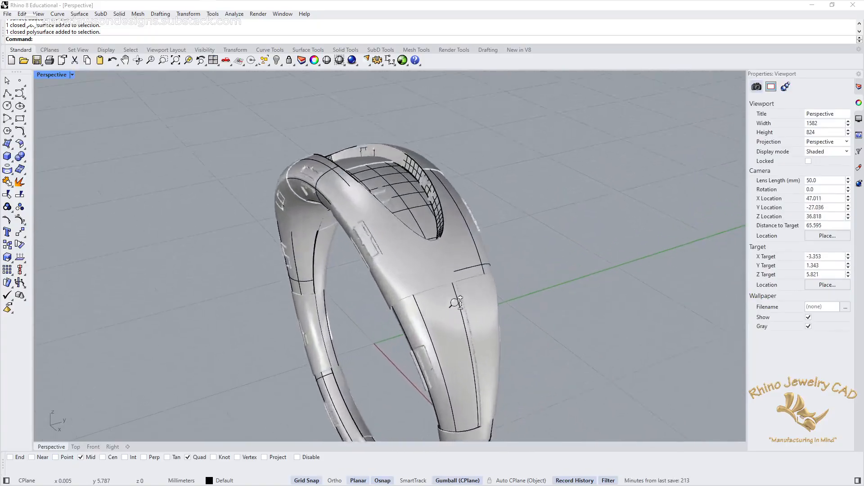
{"action": "right_click_drag", "start_coordinate": [465, 290], "coordinate": [459, 308], "text": "shift"}
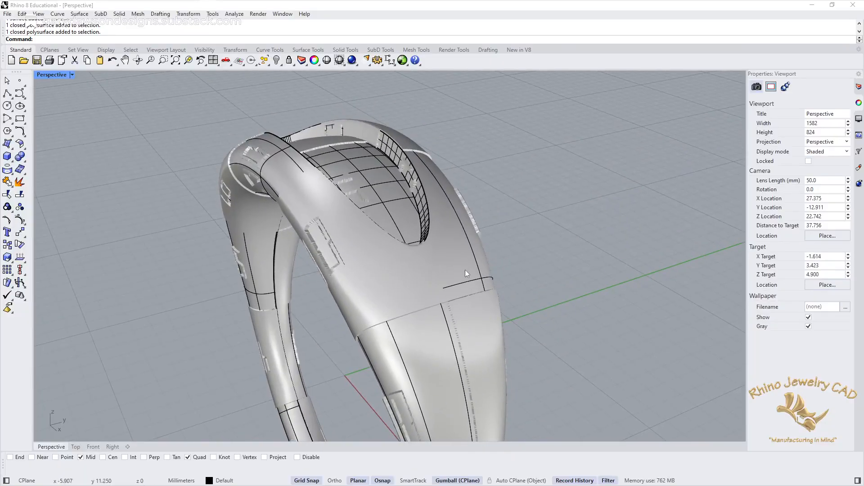
Step: Edit the ring's Grid Texture and raise its U and V mapping repeat to about 5.768
{"action": "left_click", "coordinate": [495, 262]}
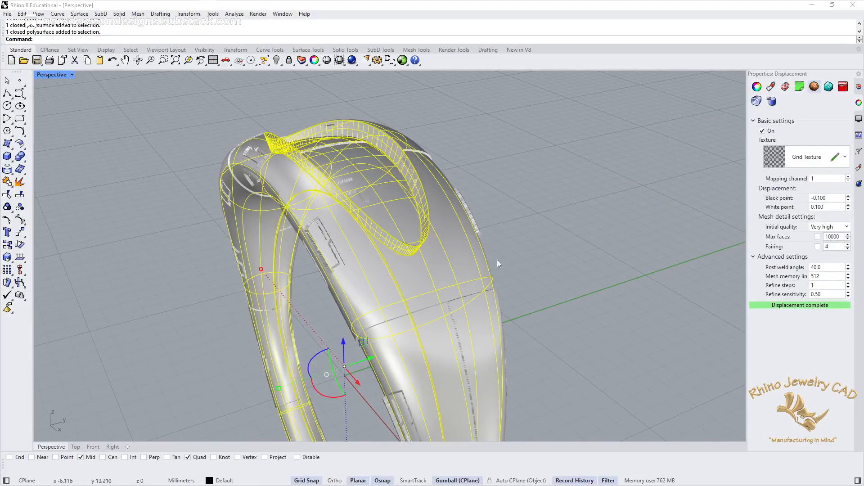
{"action": "left_click", "coordinate": [836, 156]}
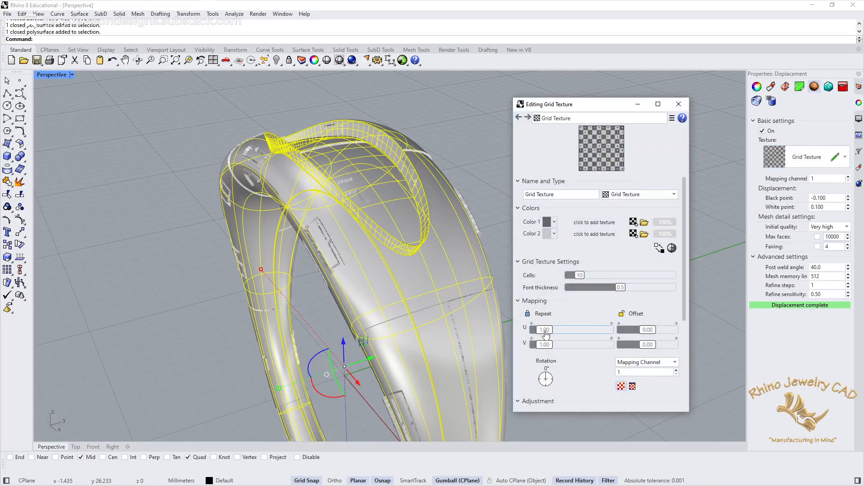
{"action": "left_click_drag", "start_coordinate": [544, 330], "coordinate": [588, 328]}
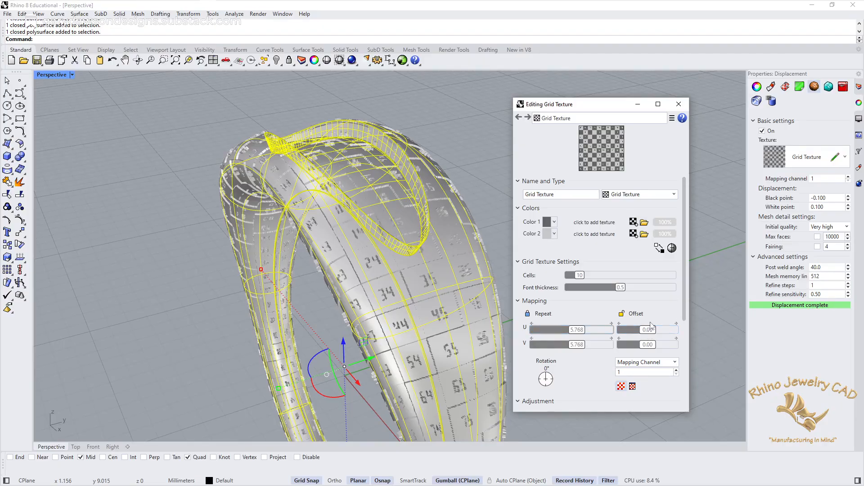
Step: Try Grid Texture color multipliers of about 1.58 and 0.53, then close the texture editor
{"action": "left_click_drag", "start_coordinate": [684, 296], "coordinate": [699, 403]}
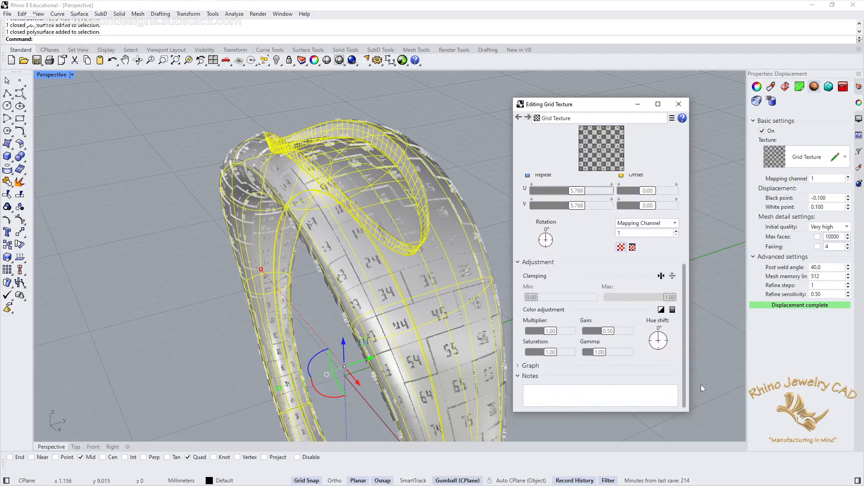
{"action": "left_click_drag", "start_coordinate": [551, 332], "coordinate": [563, 335]}
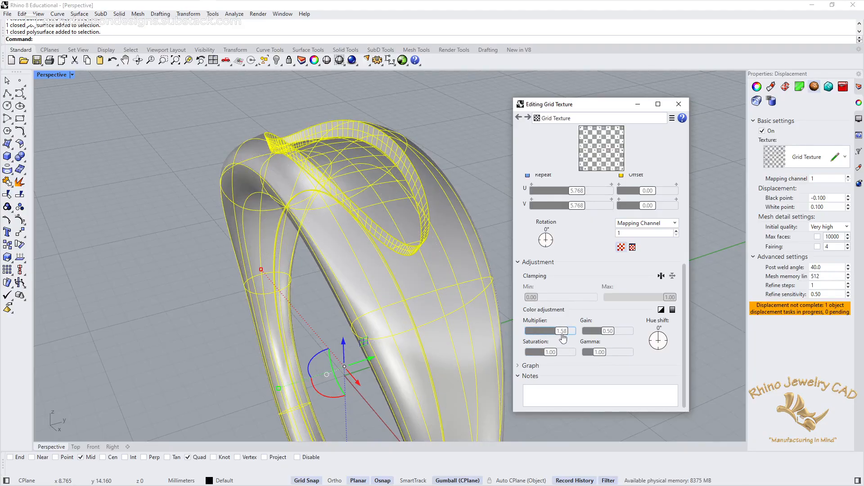
{"action": "left_click_drag", "start_coordinate": [563, 337], "coordinate": [540, 335]}
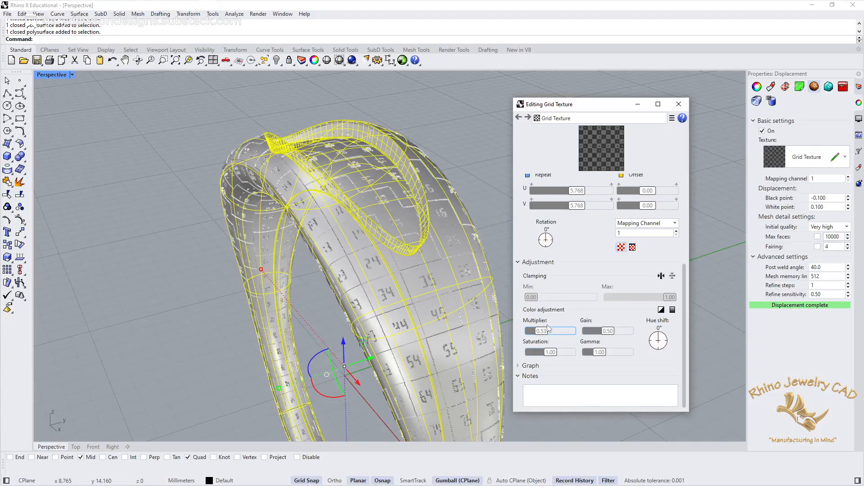
{"action": "left_click_drag", "start_coordinate": [684, 299], "coordinate": [681, 198]}
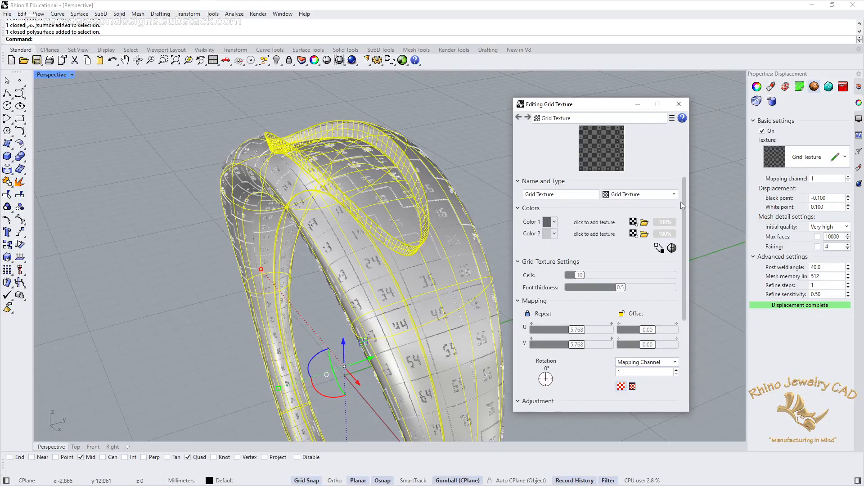
{"action": "left_click", "coordinate": [679, 106]}
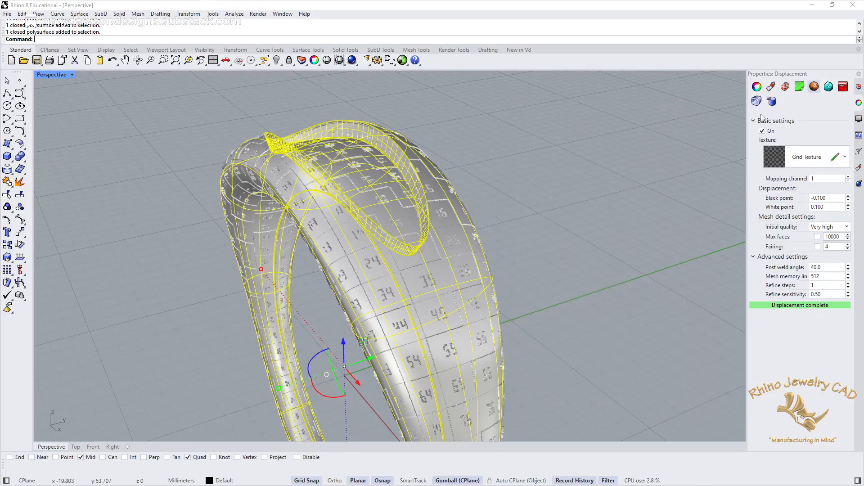
Step: Turn off the ring's displacement, then select only the recess floor, assign the existing Granite Texture, and turn its displacement on
{"action": "left_click", "coordinate": [762, 131]}
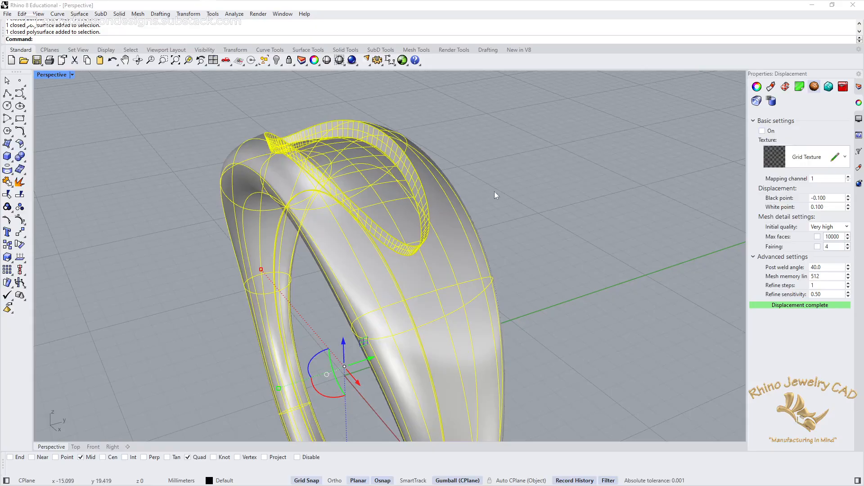
{"action": "key", "text": "Escape"}
{"action": "left_click", "coordinate": [390, 204]}
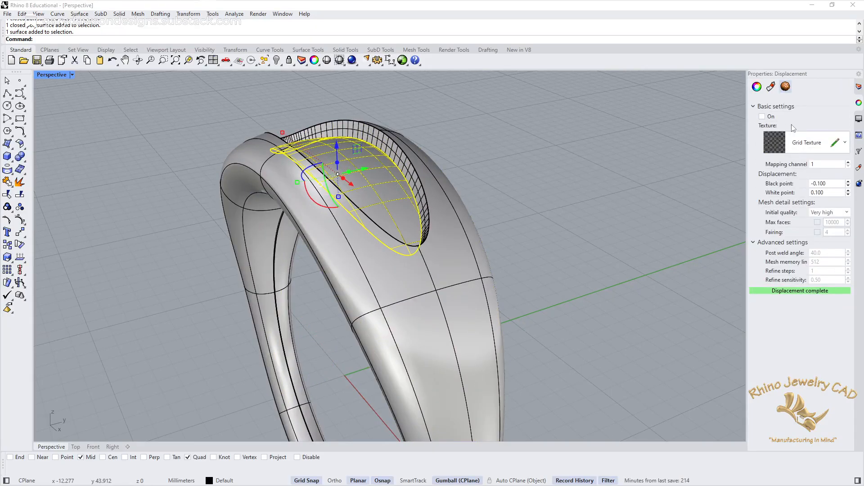
{"action": "left_click", "coordinate": [806, 145]}
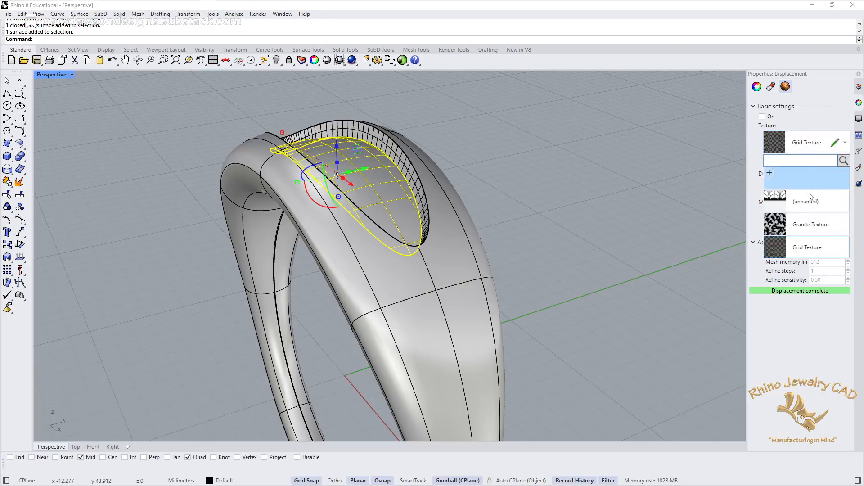
{"action": "left_click", "coordinate": [814, 228]}
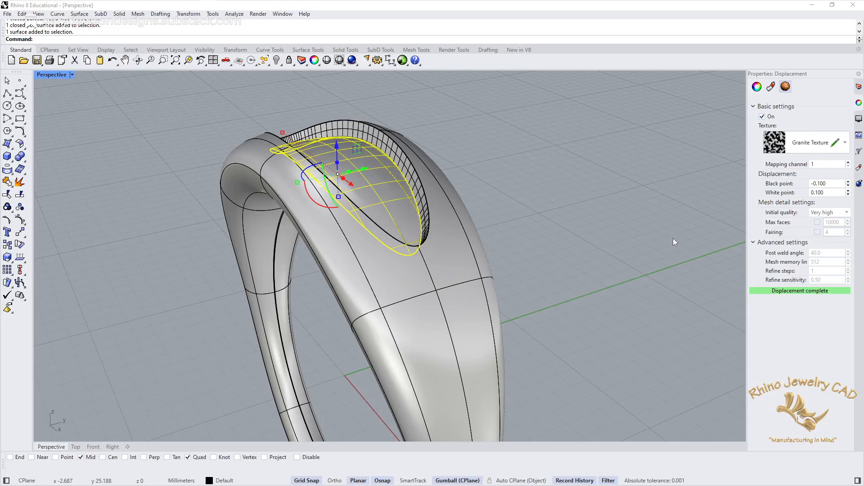
Step: Edit the floor's Granite Texture, reducing its size to 0.09 and raising the U, V and W repeat to about 3.397
{"action": "left_click", "coordinate": [835, 143]}
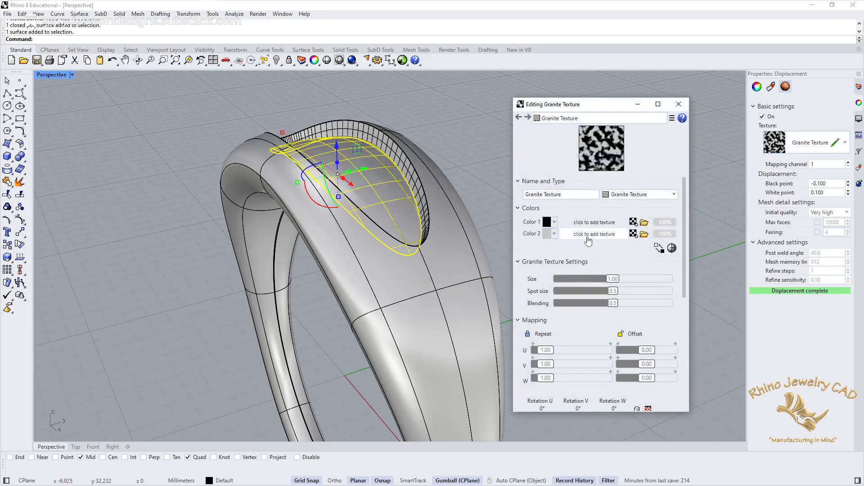
{"action": "left_click_drag", "start_coordinate": [612, 280], "coordinate": [580, 284]}
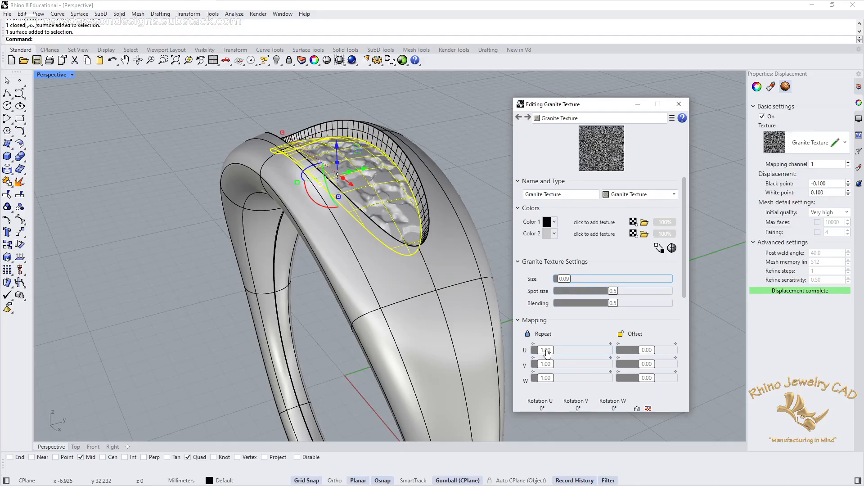
{"action": "left_click_drag", "start_coordinate": [547, 353], "coordinate": [565, 354]}
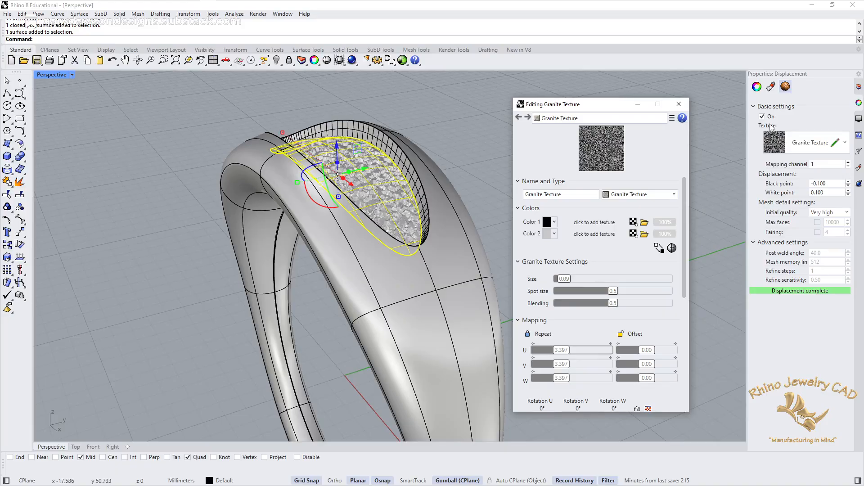
Step: Close the Granite Texture editor, deselect the recess floor and examine its displaced surface up close
{"action": "left_click", "coordinate": [679, 104]}
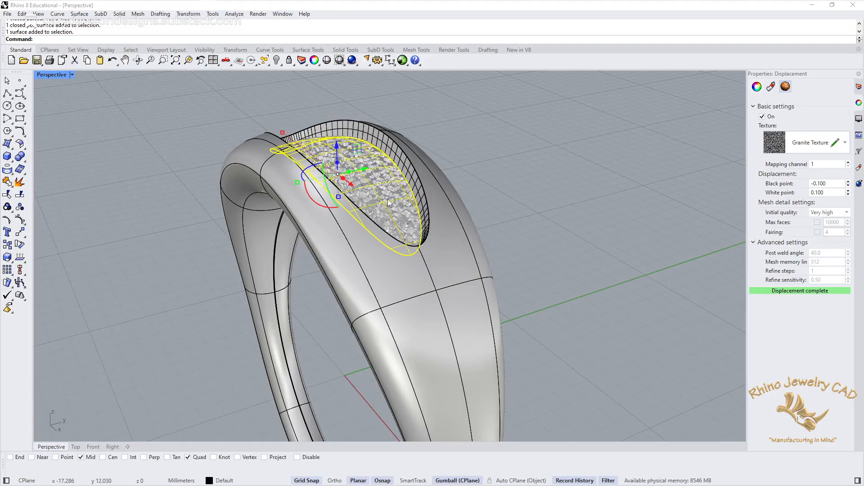
{"action": "right_click_drag", "start_coordinate": [517, 185], "coordinate": [500, 232]}
{"action": "scroll", "coordinate": [499, 235], "scroll_direction": "up", "scroll_amount": 8}
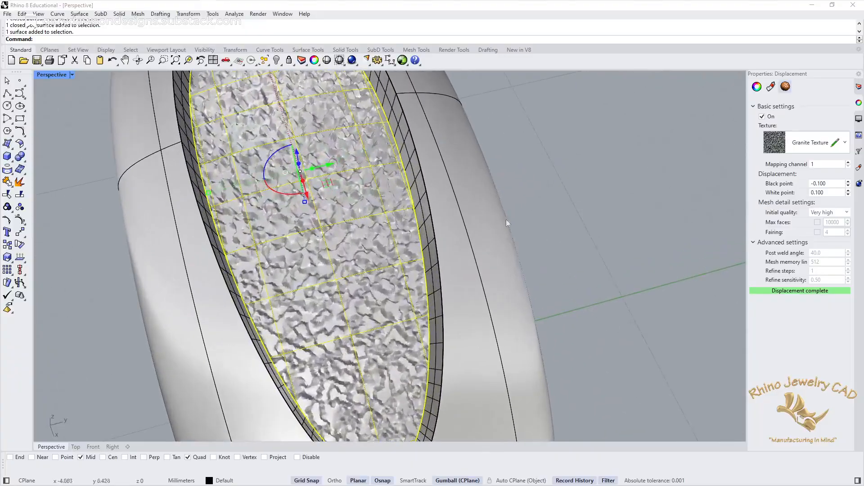
{"action": "left_click", "coordinate": [562, 223]}
{"action": "mouse_move", "coordinate": [374, 290]}
{"action": "right_mouse_down"}
{"action": "mouse_move", "coordinate": [376, 280]}
{"action": "mouse_move", "coordinate": [375, 291]}
{"action": "right_mouse_up"}
{"action": "scroll", "coordinate": [373, 276], "scroll_direction": "up", "scroll_amount": 5}
{"action": "scroll", "coordinate": [373, 276], "scroll_direction": "down", "scroll_amount": 8}
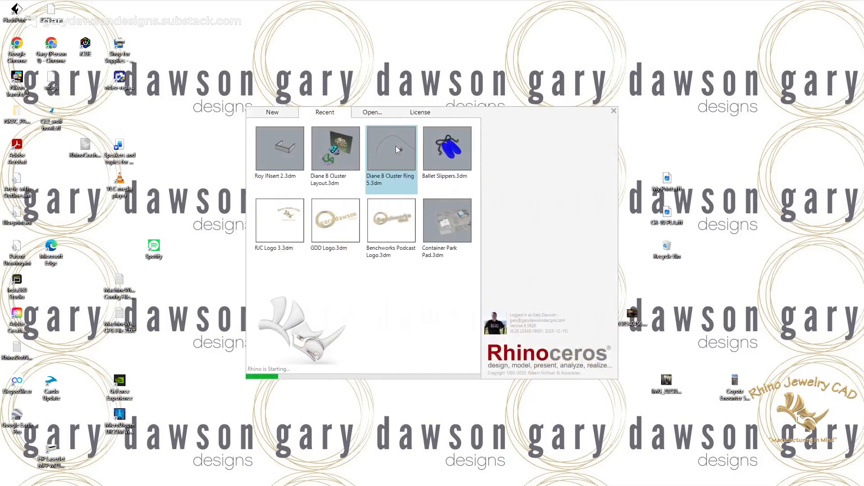
Step: Start opening an existing model in a new Rhino session and browse to the Inventory folder under D:\Rhino
{"action": "left_click", "coordinate": [377, 115]}
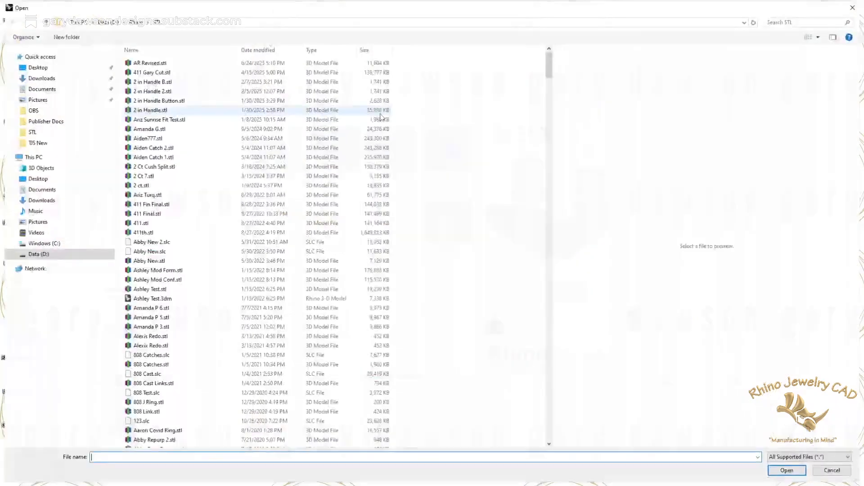
{"action": "left_click", "coordinate": [148, 22]}
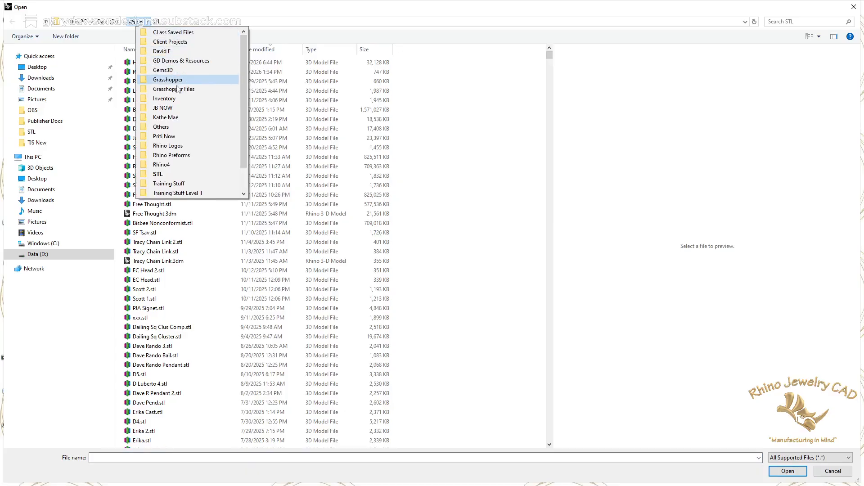
{"action": "left_click", "coordinate": [163, 99]}
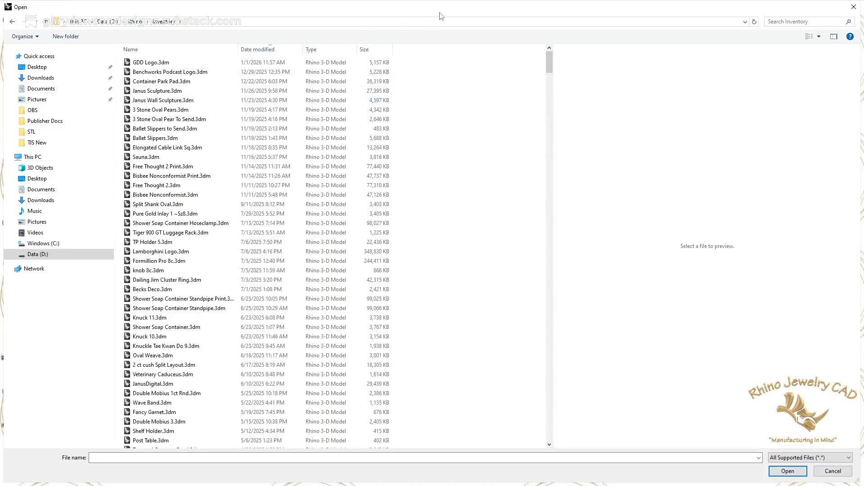
{"action": "left_click", "coordinate": [789, 21]}
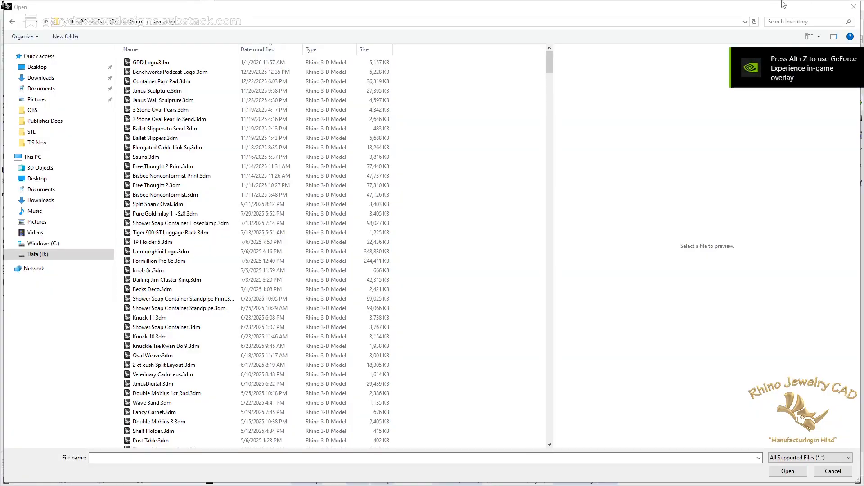
{"action": "left_click", "coordinate": [794, 21]}
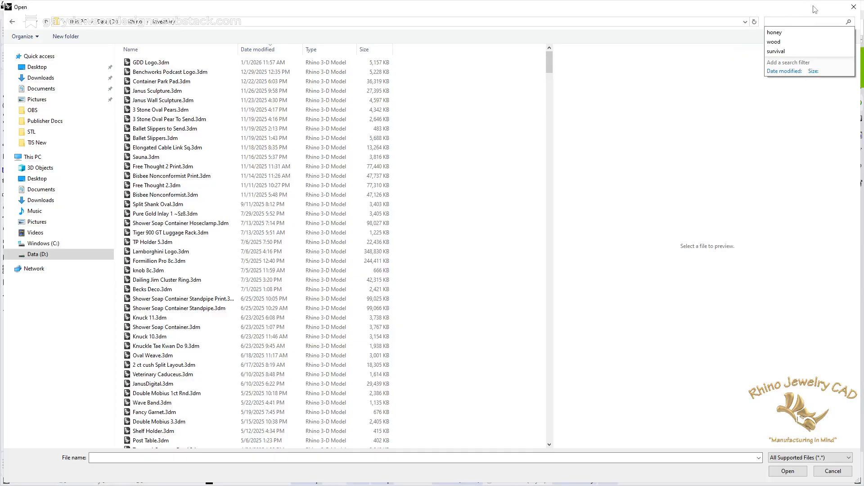
{"action": "type", "text": "cactu"}
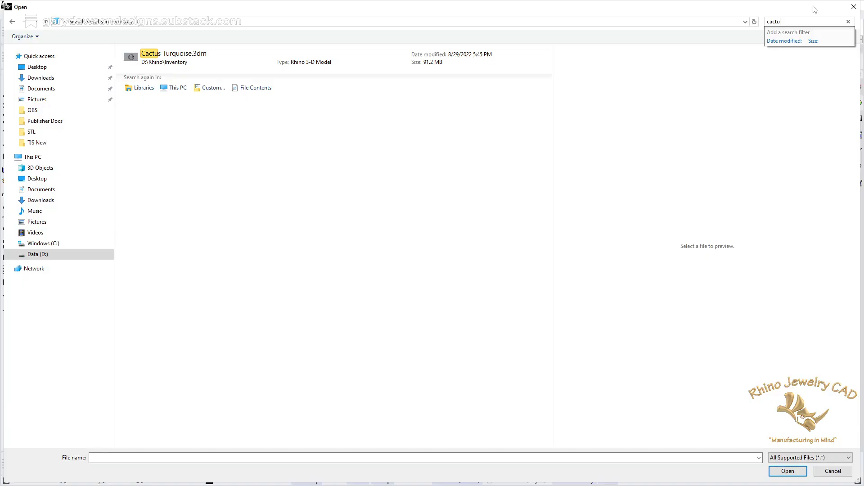
{"action": "key", "text": "BackSpace"}
{"action": "key", "text": "BackSpace"}
{"action": "key", "text": "BackSpace"}
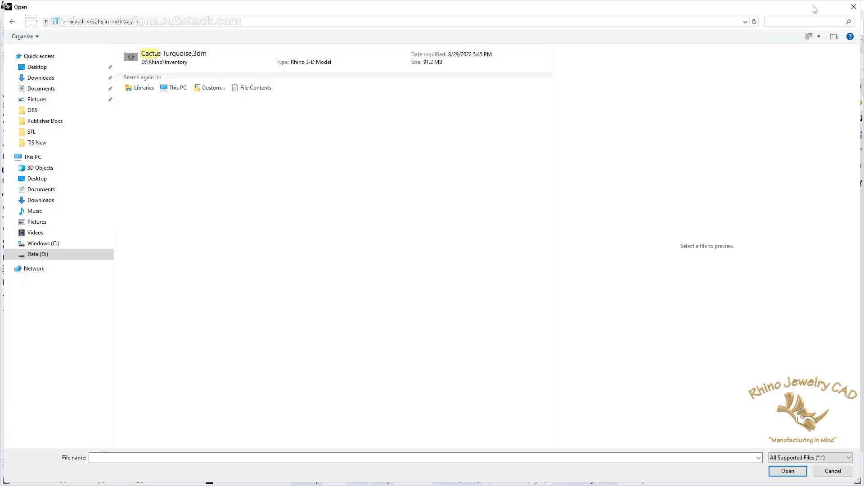
{"action": "type", "text": "su"}
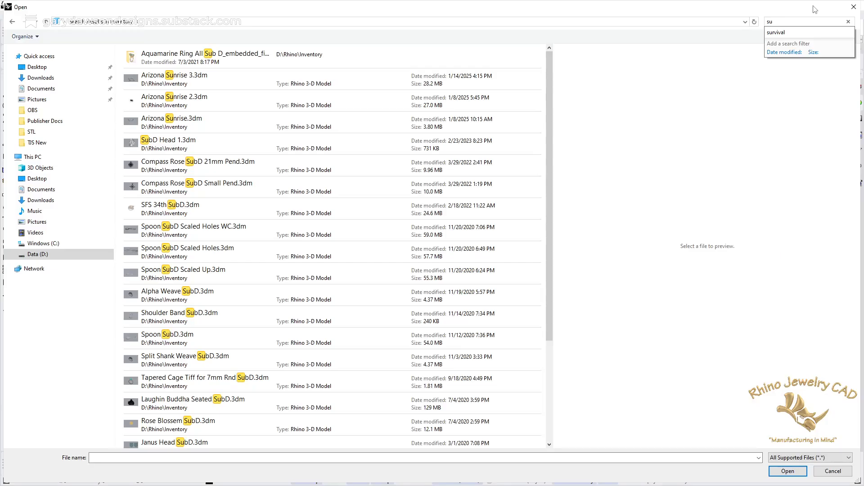
{"action": "type", "text": "aro"}
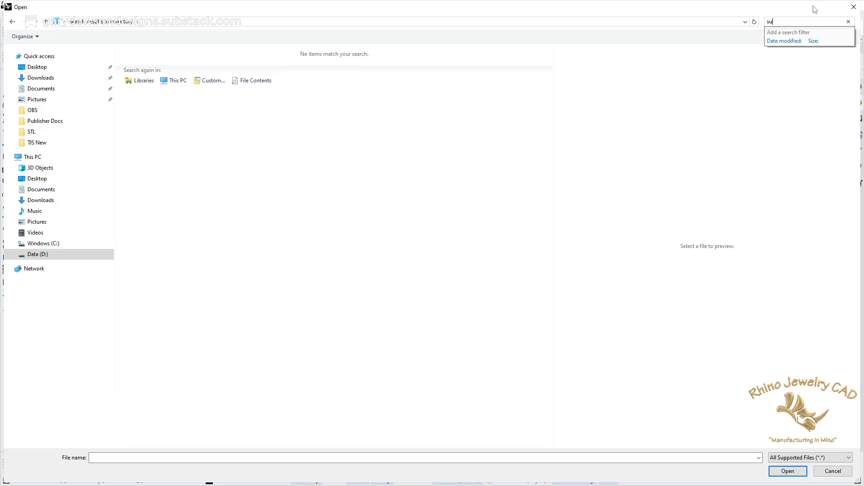
{"action": "key", "text": "BackSpace"}
{"action": "key", "text": "BackSpace"}
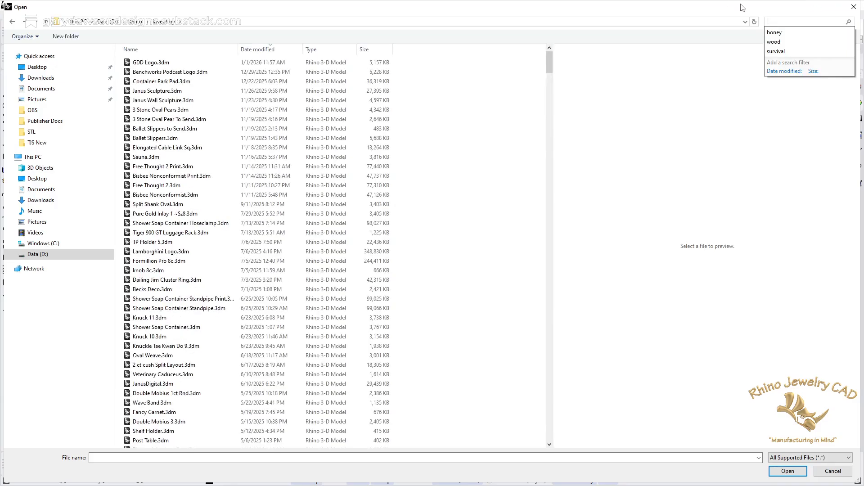
Step: Search the Inventory folder for cactus and open Cactus Turquoise.3dm
{"action": "type", "text": "cactus"}
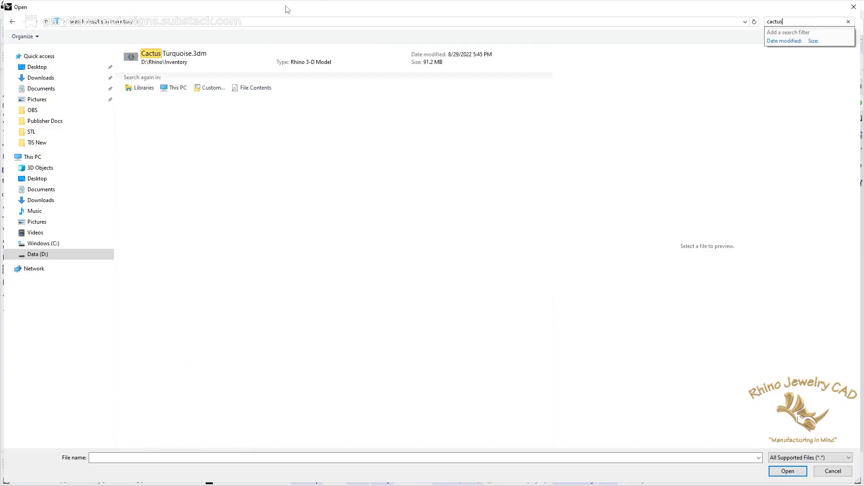
{"action": "double_click", "coordinate": [187, 58]}
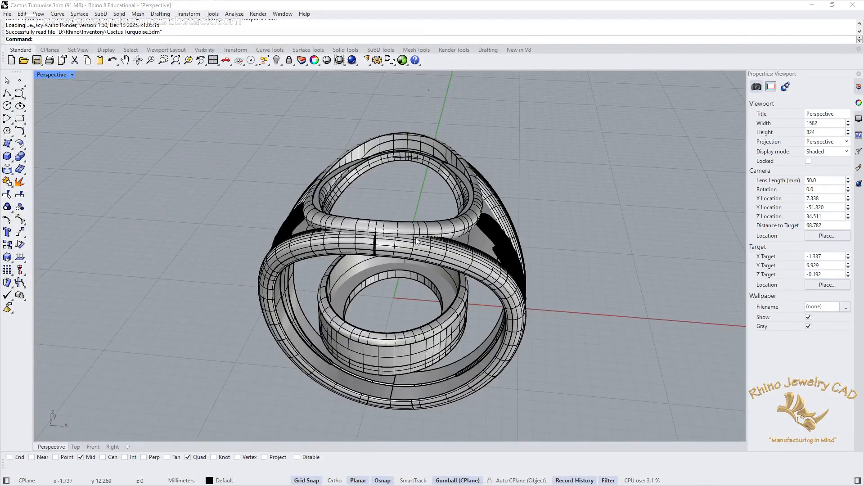
Step: Set the Perspective viewport to Rendered display and examine the textured gold cactus on the ring's shoulder
{"action": "mouse_move", "coordinate": [524, 285]}
{"action": "right_mouse_down"}
{"action": "mouse_move", "coordinate": [494, 289]}
{"action": "mouse_move", "coordinate": [342, 256]}
{"action": "mouse_move", "coordinate": [360, 261]}
{"action": "right_mouse_up"}
{"action": "scroll", "coordinate": [342, 255], "scroll_direction": "up", "scroll_amount": 5}
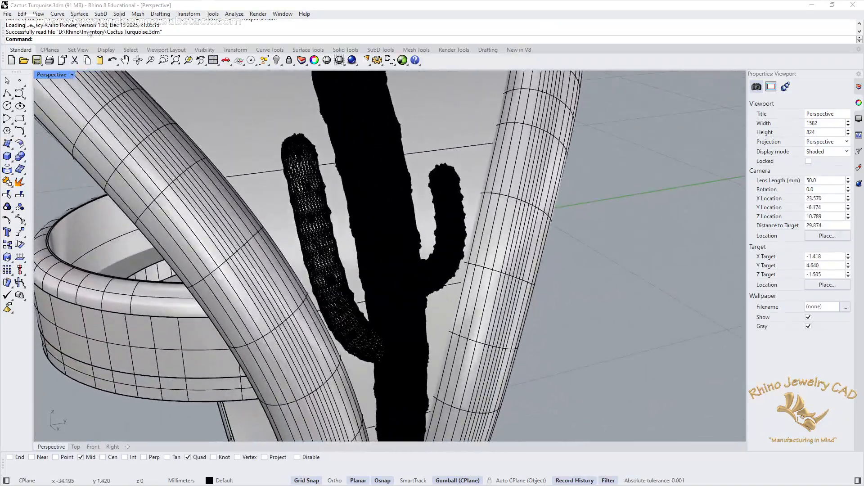
{"action": "left_click", "coordinate": [72, 75]}
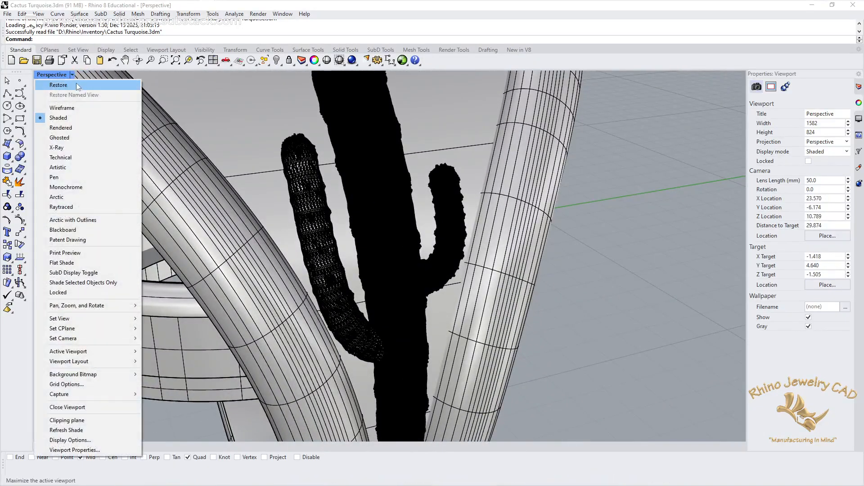
{"action": "left_click", "coordinate": [72, 128]}
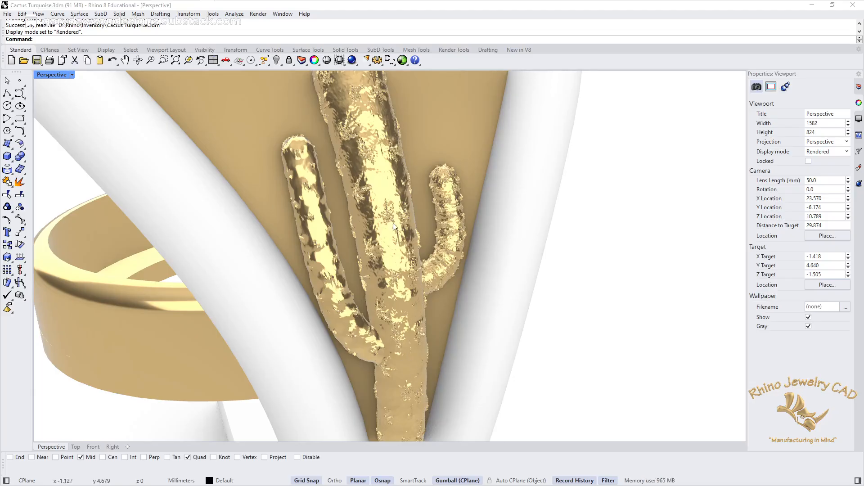
{"action": "scroll", "coordinate": [394, 226], "scroll_direction": "down", "scroll_amount": 5}
{"action": "scroll", "coordinate": [392, 227], "scroll_direction": "up", "scroll_amount": 4}
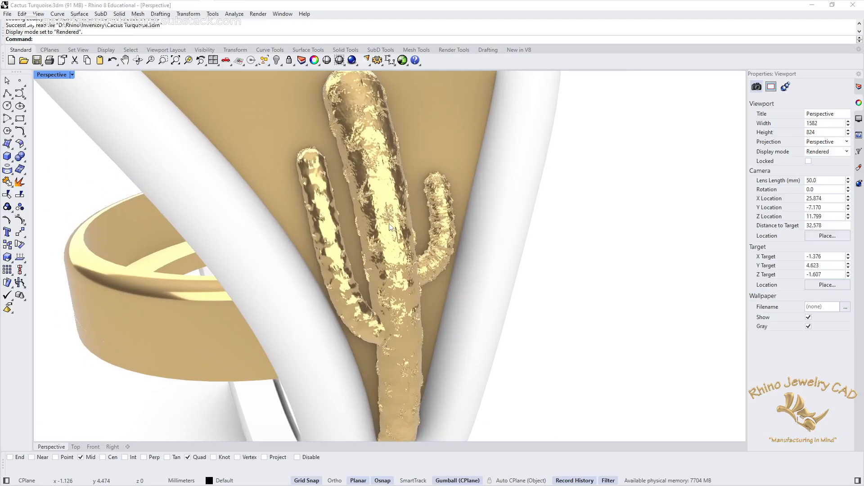
{"action": "scroll", "coordinate": [390, 226], "scroll_direction": "down", "scroll_amount": 6}
{"action": "right_click_drag", "start_coordinate": [390, 227], "coordinate": [425, 265]}
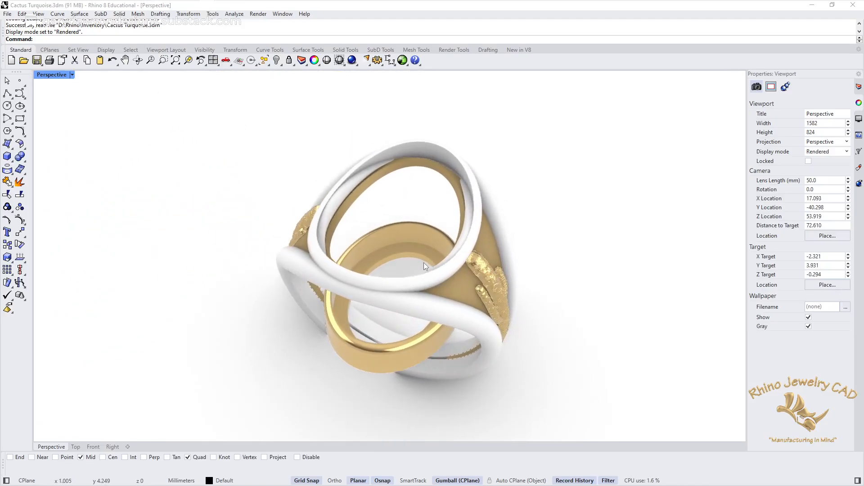
{"action": "mouse_move", "coordinate": [789, 5]}
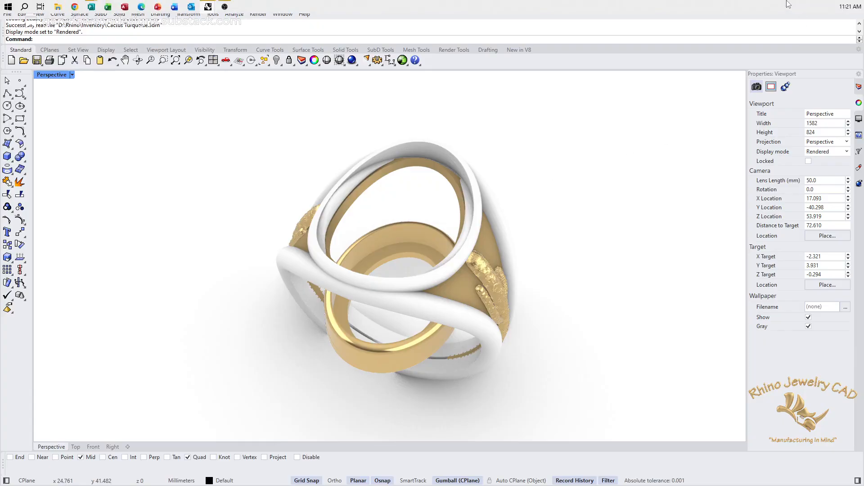
{"action": "right_click_drag", "start_coordinate": [575, 350], "coordinate": [577, 305]}
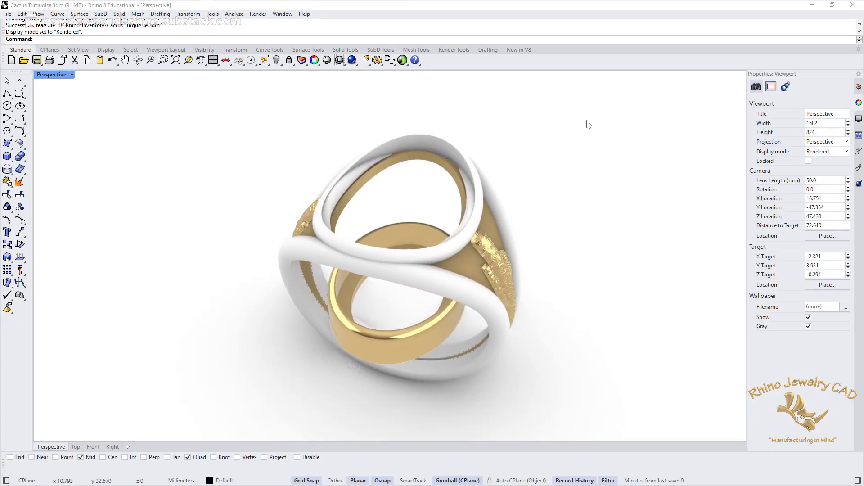
Step: Minimize the Cactus Turquoise model and switch back to the Rhino window containing the ring with the granite-textured recess
{"action": "left_click", "coordinate": [812, 5]}
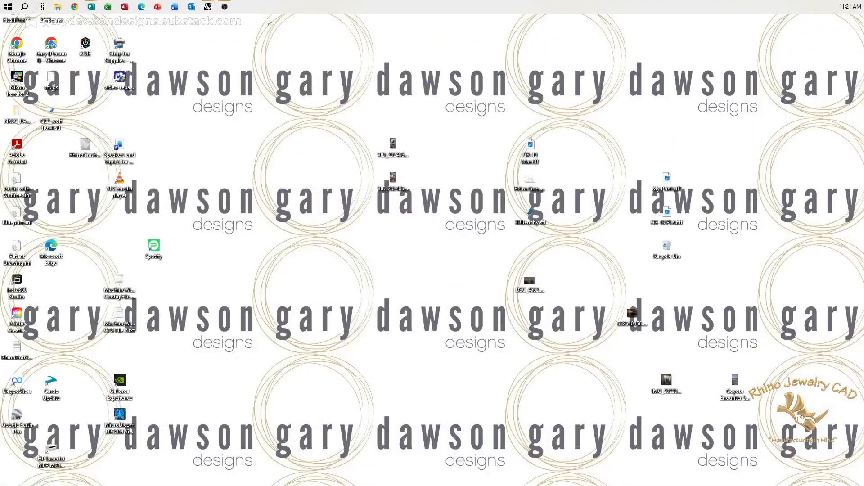
{"action": "mouse_move", "coordinate": [208, 9]}
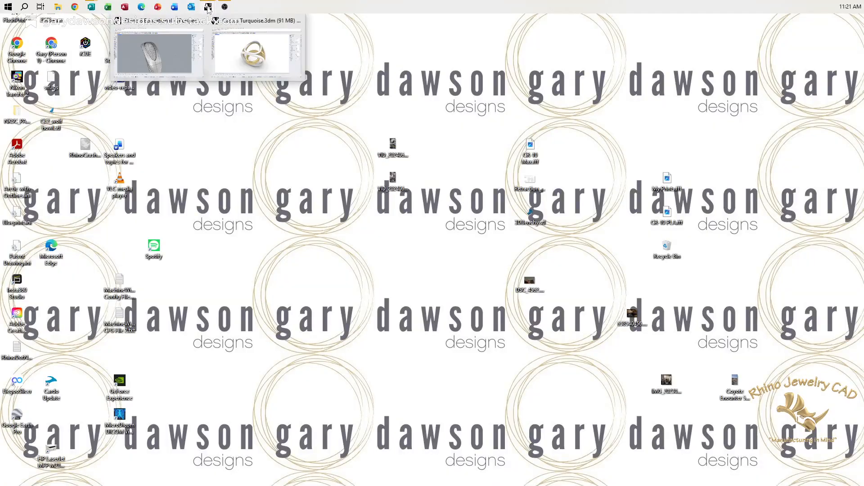
{"action": "left_click", "coordinate": [170, 54]}
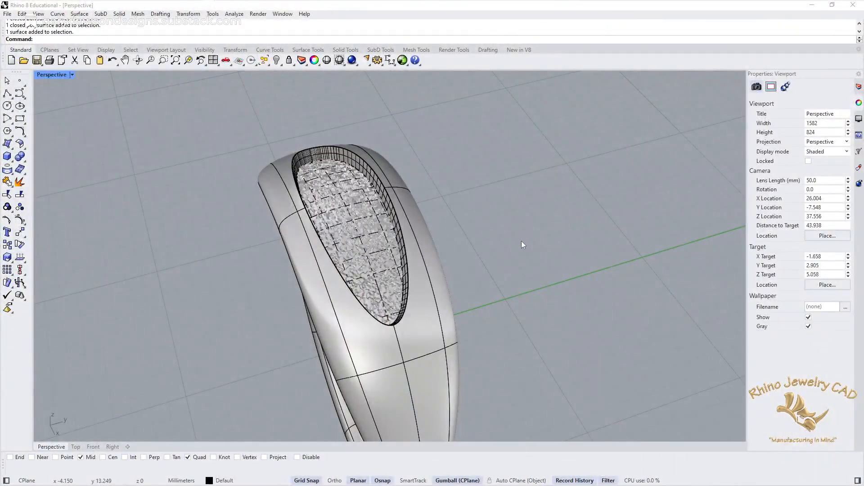
Step: Select the ring with its recess floor and place a duplicate beside the original along the X axis
{"action": "scroll", "coordinate": [444, 284], "scroll_direction": "down", "scroll_amount": 5}
{"action": "right_click_drag", "start_coordinate": [467, 321], "coordinate": [444, 308]}
{"action": "scroll", "coordinate": [444, 309], "scroll_direction": "up", "scroll_amount": 4}
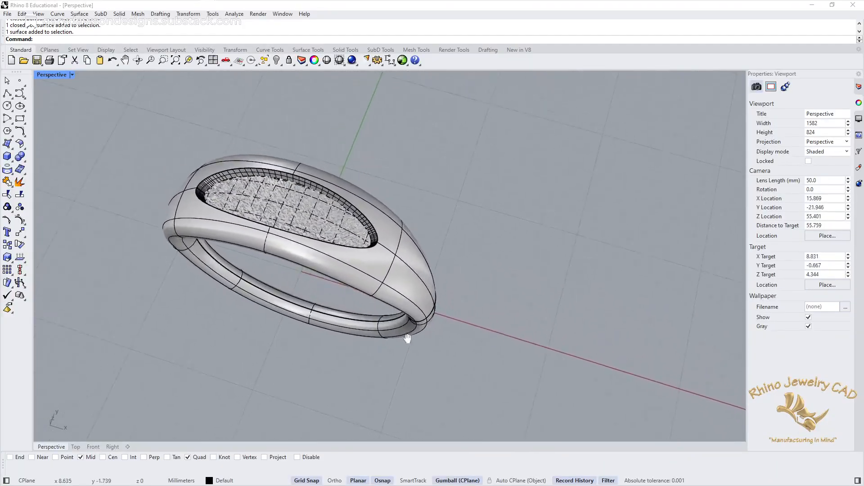
{"action": "left_click", "coordinate": [421, 293]}
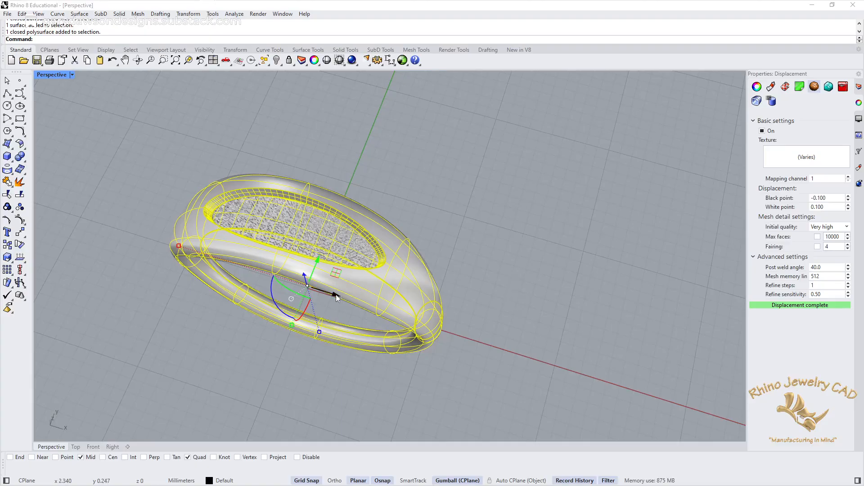
{"action": "mouse_move", "coordinate": [336, 295]}
{"action": "left_mouse_down"}
{"action": "mouse_move", "coordinate": [585, 365]}
{"action": "mouse_move", "coordinate": [647, 365]}
{"action": "left_mouse_up"}
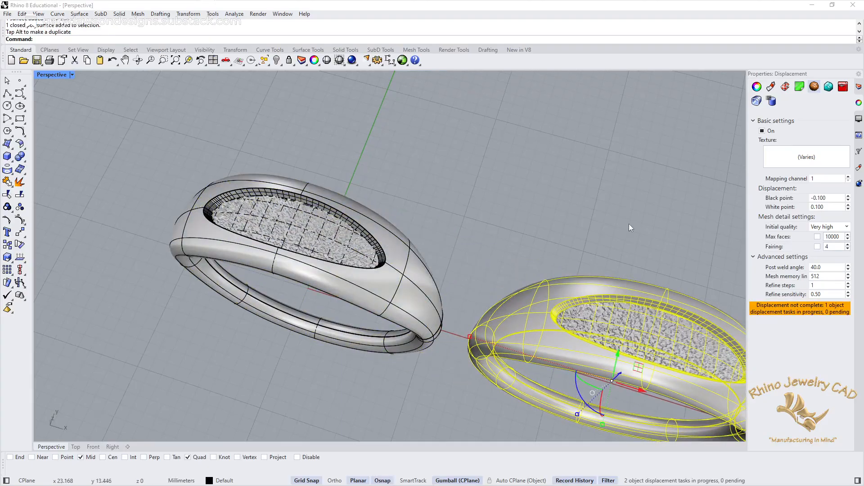
Step: Inspect the duplicate ring from several angles, and select it together with its textured recess floor
{"action": "left_click", "coordinate": [599, 264]}
{"action": "mouse_move", "coordinate": [599, 264]}
{"action": "right_mouse_down"}
{"action": "mouse_move", "coordinate": [501, 222]}
{"action": "mouse_move", "coordinate": [521, 197]}
{"action": "mouse_move", "coordinate": [538, 203]}
{"action": "right_mouse_up"}
{"action": "right_click_drag", "start_coordinate": [597, 325], "coordinate": [490, 216], "text": "shift"}
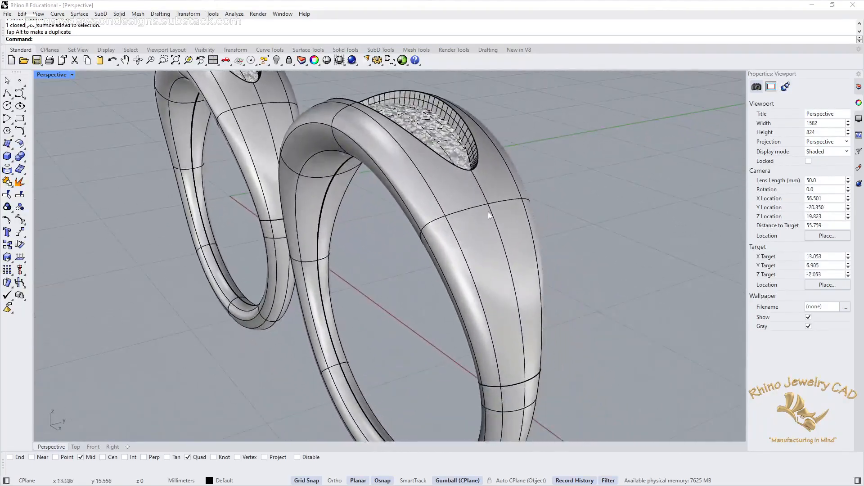
{"action": "left_click", "coordinate": [496, 236]}
{"action": "right_click_drag", "start_coordinate": [583, 182], "coordinate": [581, 237]}
{"action": "left_click", "coordinate": [499, 282]}
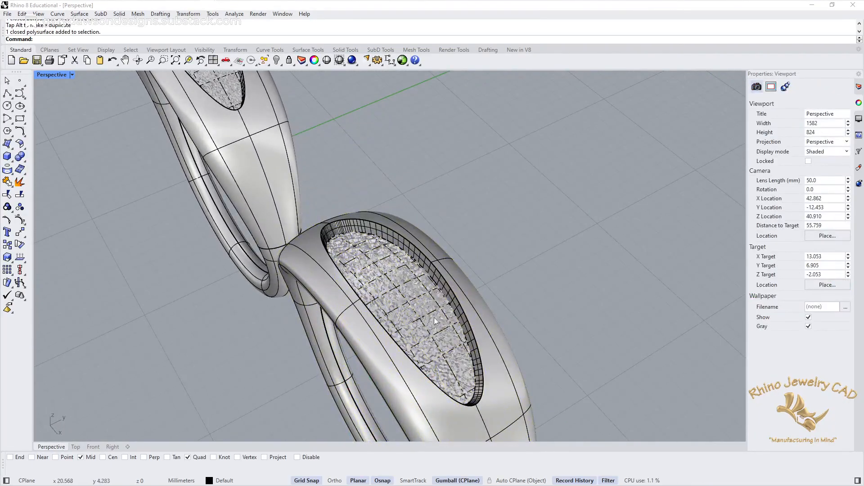
{"action": "right_click_drag", "start_coordinate": [471, 317], "coordinate": [496, 251]}
{"action": "left_click", "coordinate": [497, 251]}
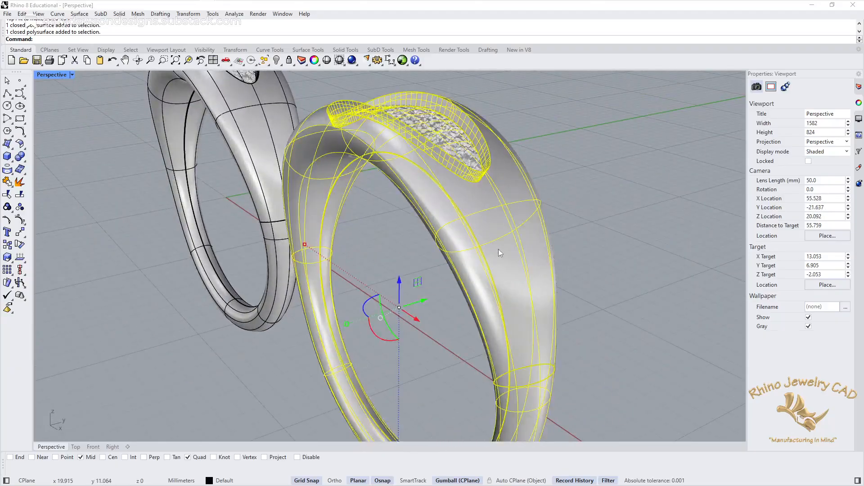
Step: Export the selected ring and its textured recess floor as an STL file named Texture Now, and clear the selection
{"action": "left_click", "coordinate": [7, 14]}
{"action": "left_click", "coordinate": [51, 150]}
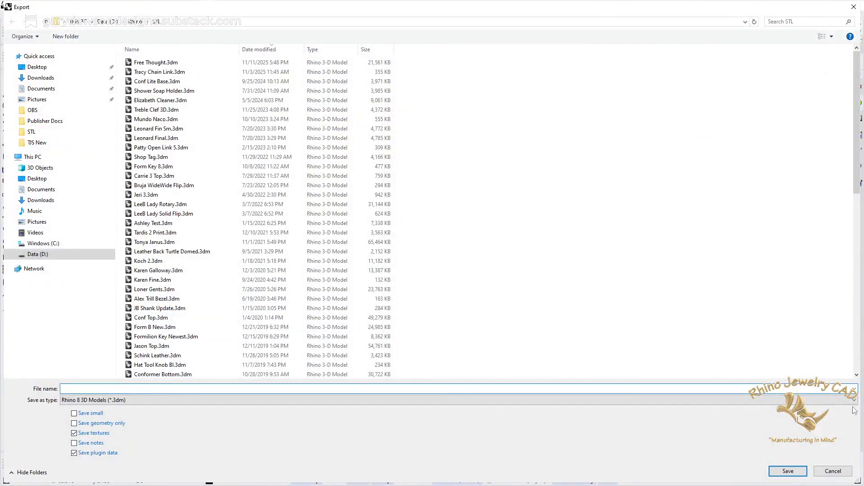
{"action": "left_click", "coordinate": [854, 400]}
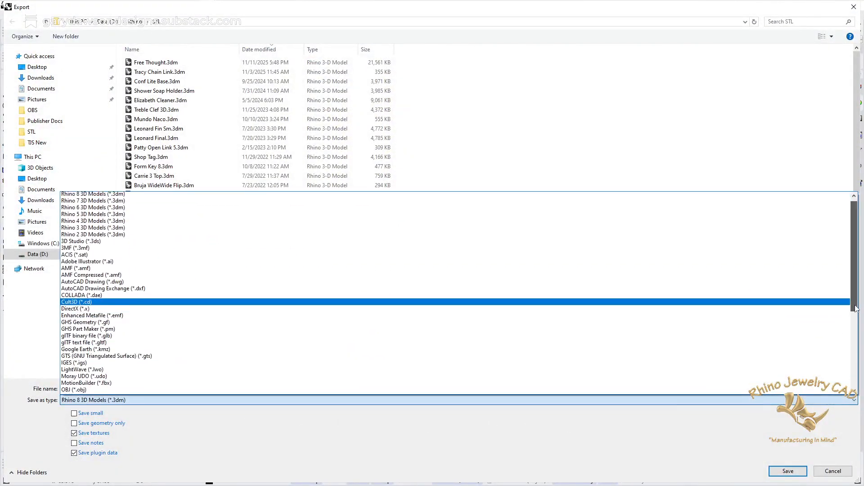
{"action": "left_click_drag", "start_coordinate": [857, 310], "coordinate": [856, 383]}
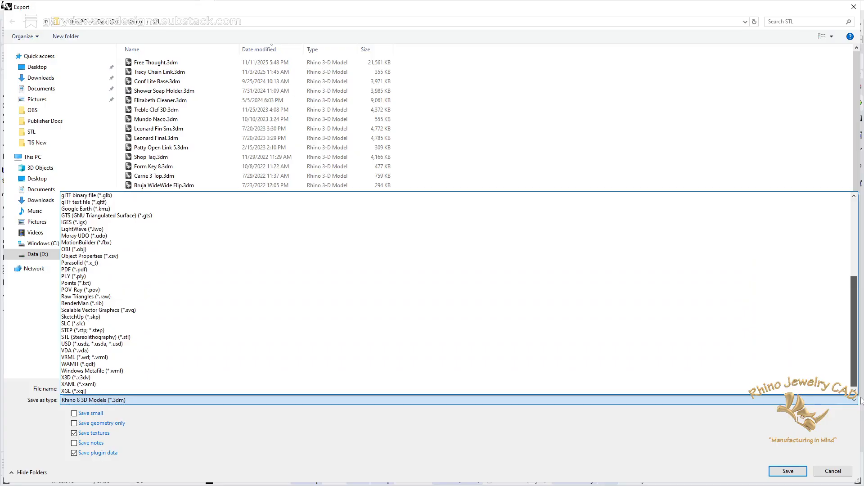
{"action": "left_click", "coordinate": [119, 338]}
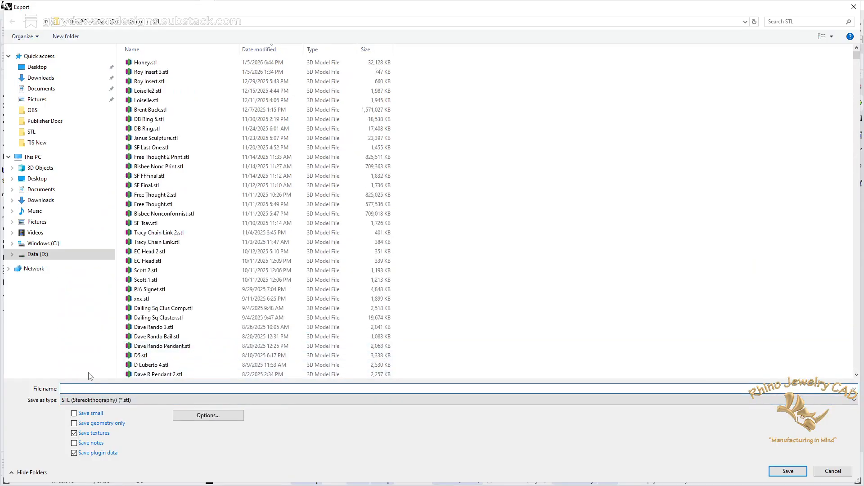
{"action": "type", "text": "Texture"}
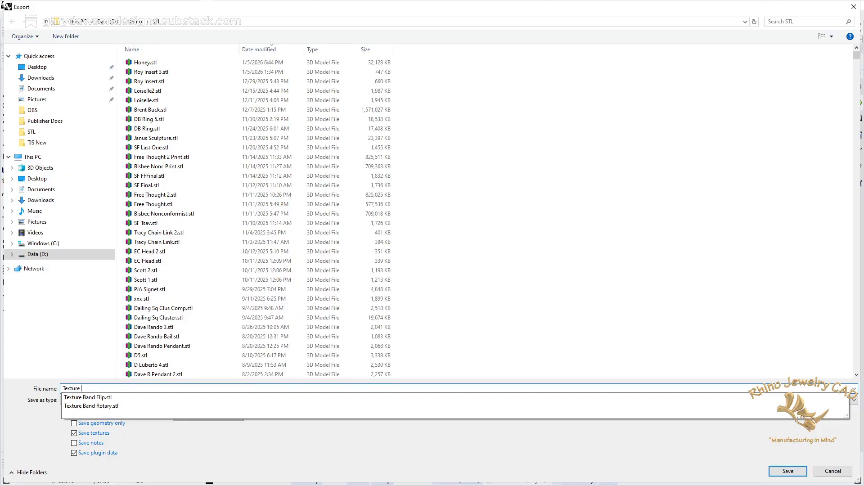
{"action": "type", "text": " Now"}
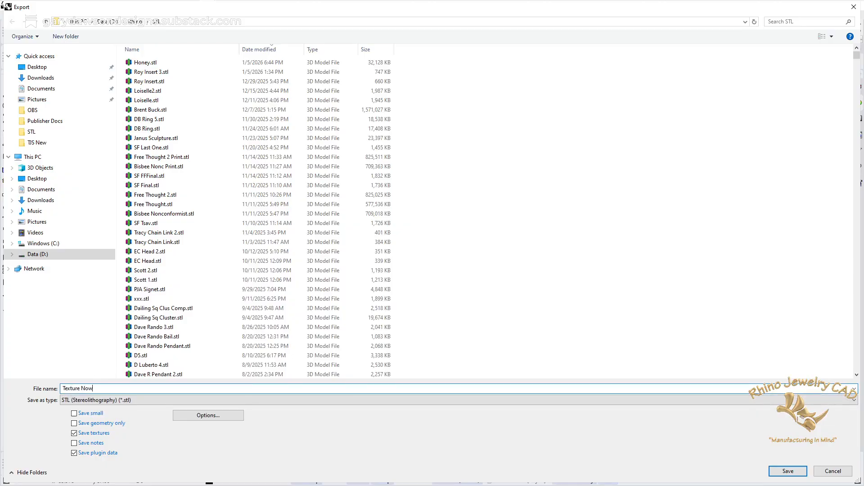
{"action": "left_click", "coordinate": [787, 470]}
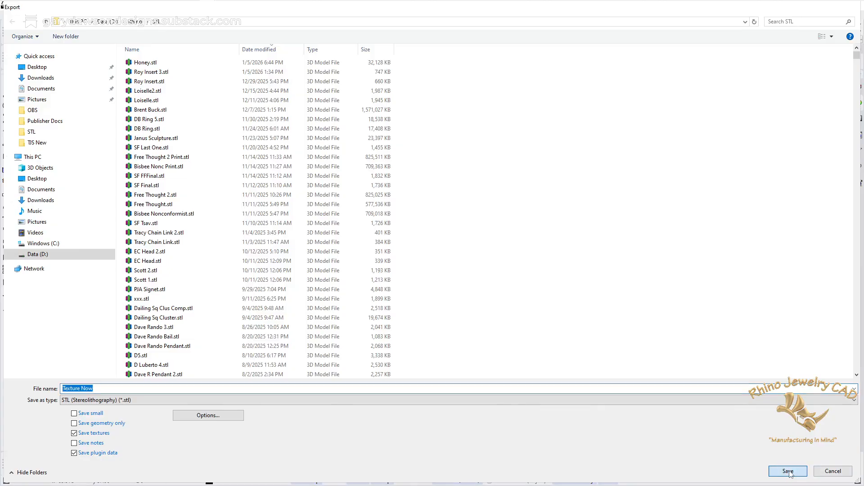
{"action": "left_click", "coordinate": [395, 276]}
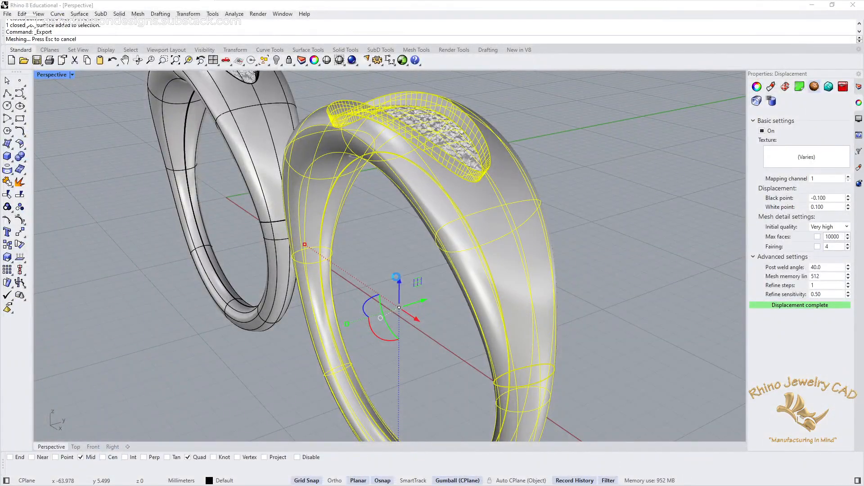
{"action": "left_click", "coordinate": [358, 283]}
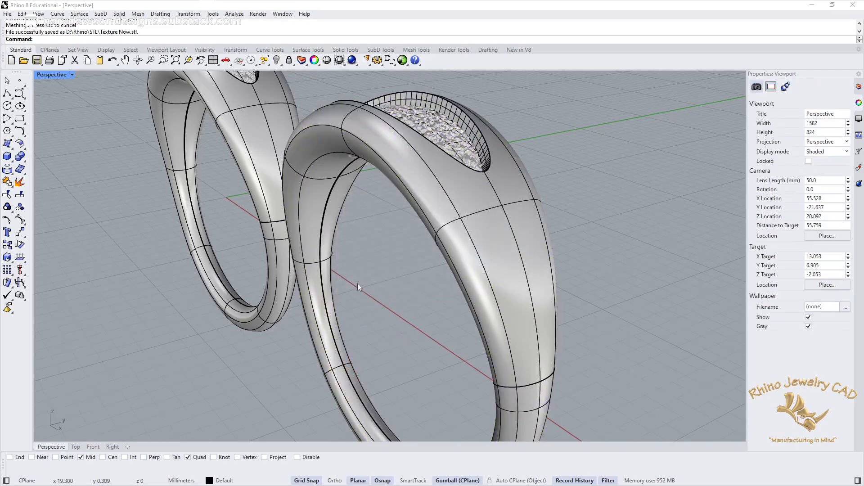
Step: Import Texture Now.stl with millimetres as model units and move the mesh ring along the X axis, clear of the two originals
{"action": "scroll", "coordinate": [361, 266], "scroll_direction": "down", "scroll_amount": 5}
{"action": "scroll", "coordinate": [359, 267], "scroll_direction": "down", "scroll_amount": 6}
{"action": "right_click_drag", "start_coordinate": [349, 278], "coordinate": [437, 295], "text": "shift"}
{"action": "right_click_drag", "start_coordinate": [333, 264], "coordinate": [418, 286]}
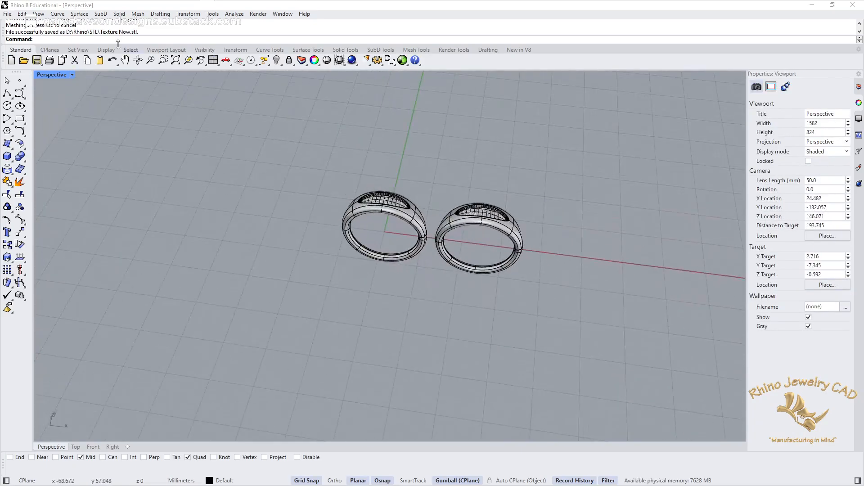
{"action": "left_click", "coordinate": [8, 13]}
{"action": "left_click", "coordinate": [51, 131]}
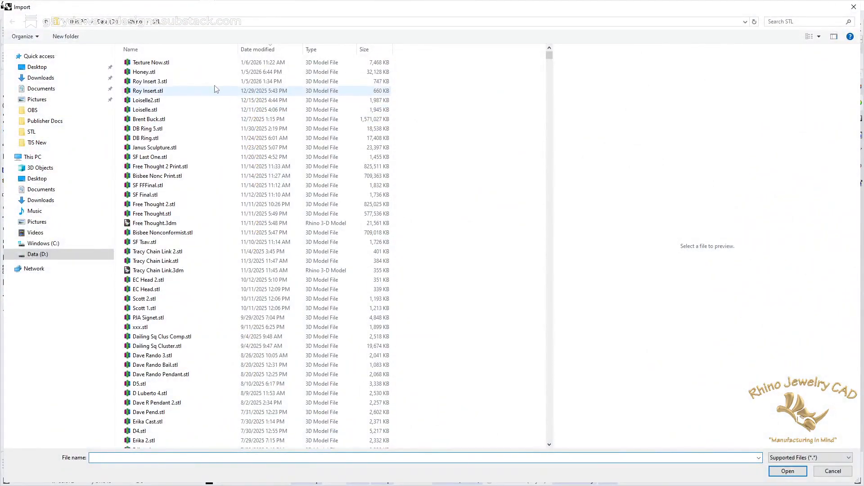
{"action": "double_click", "coordinate": [153, 63]}
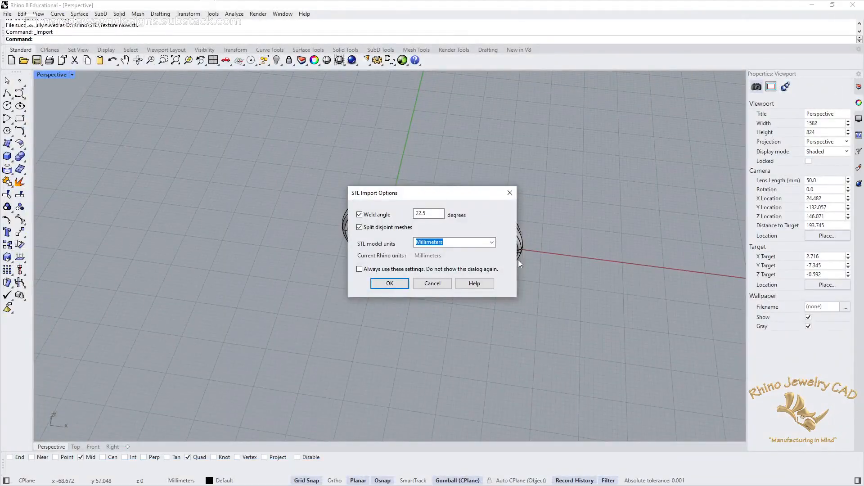
{"action": "left_click", "coordinate": [390, 284]}
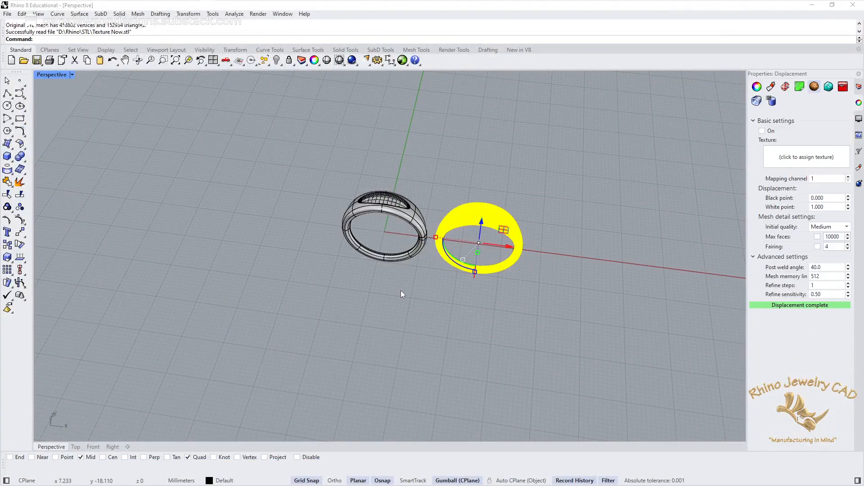
{"action": "left_click_drag", "start_coordinate": [510, 247], "coordinate": [630, 260]}
{"action": "left_click", "coordinate": [637, 301]}
Step: Set the Perspective viewport to Rendered display and compare the imported mesh ring's recess texture with the gold rings
{"action": "scroll", "coordinate": [602, 248], "scroll_direction": "up", "scroll_amount": 1}
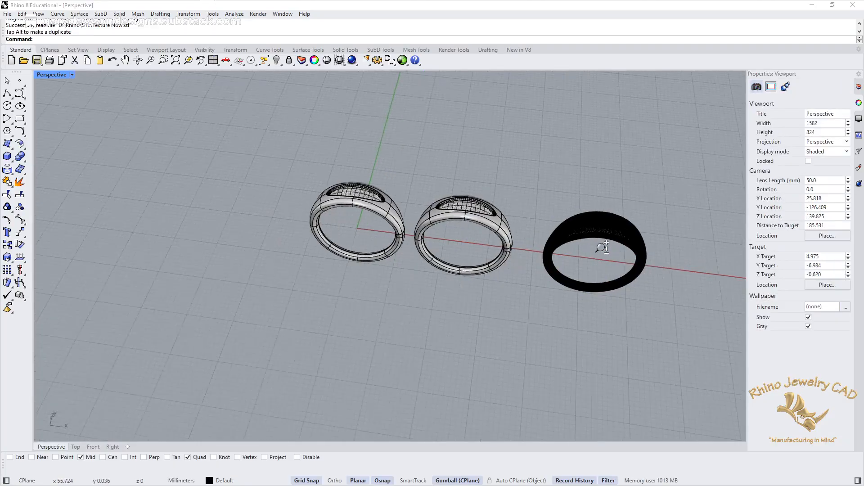
{"action": "right_click_drag", "start_coordinate": [601, 247], "coordinate": [493, 288], "text": "ctrl"}
{"action": "right_click_drag", "start_coordinate": [545, 270], "coordinate": [506, 238]}
{"action": "left_click", "coordinate": [72, 74]}
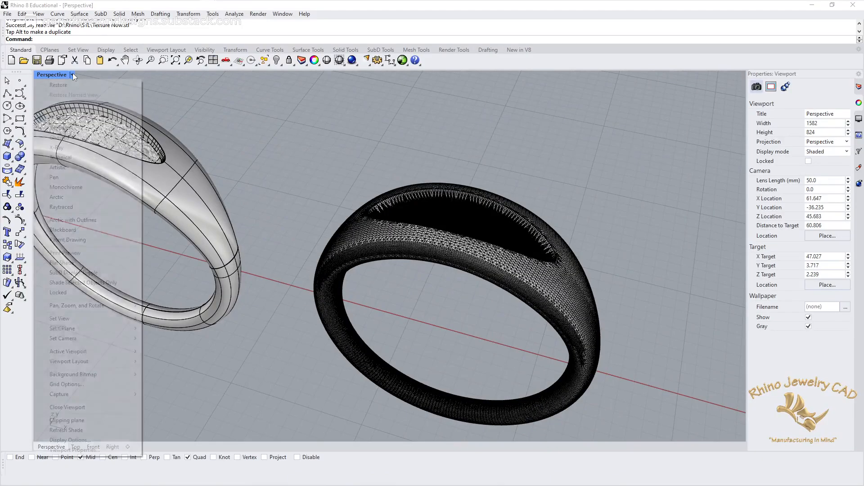
{"action": "left_click", "coordinate": [93, 130]}
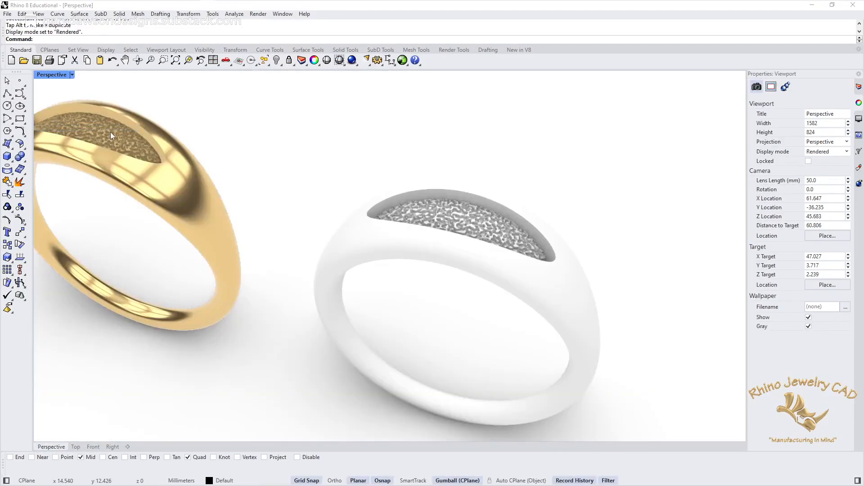
{"action": "right_click_drag", "start_coordinate": [564, 264], "coordinate": [521, 265]}
{"action": "right_click_drag", "start_coordinate": [464, 305], "coordinate": [455, 258], "text": "ctrl"}
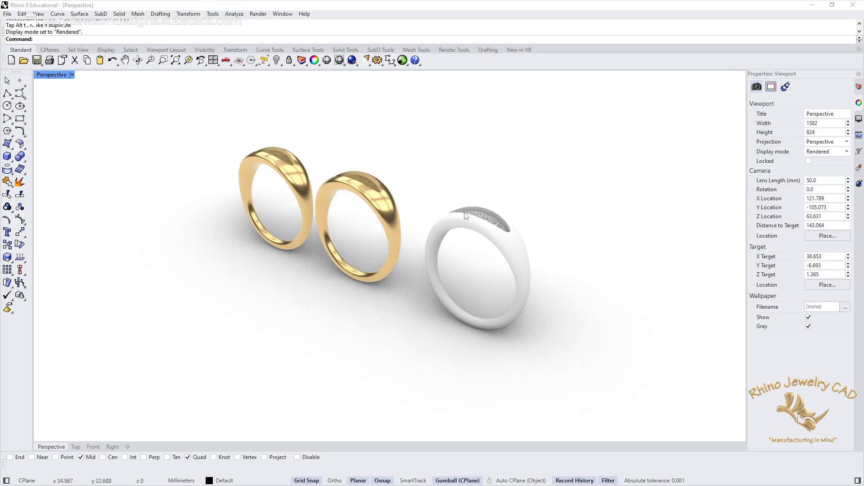
Step: Examine both gold rings' granite-textured recesses up close, selecting the rings and the original's recess floor to review their displacement settings
{"action": "right_click_drag", "start_coordinate": [385, 191], "coordinate": [418, 243]}
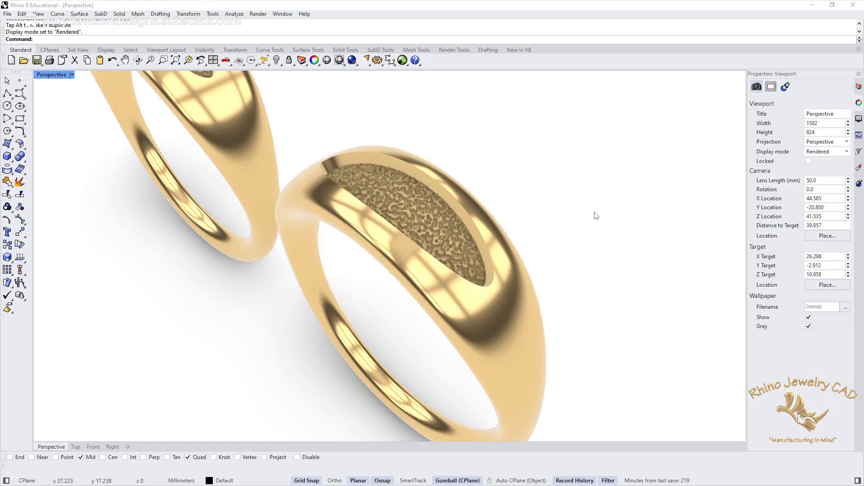
{"action": "left_click", "coordinate": [519, 310]}
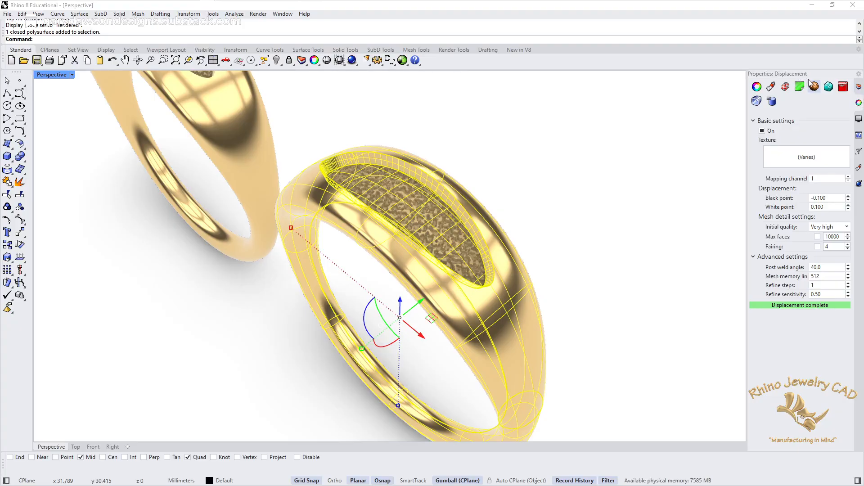
{"action": "left_click", "coordinate": [642, 202]}
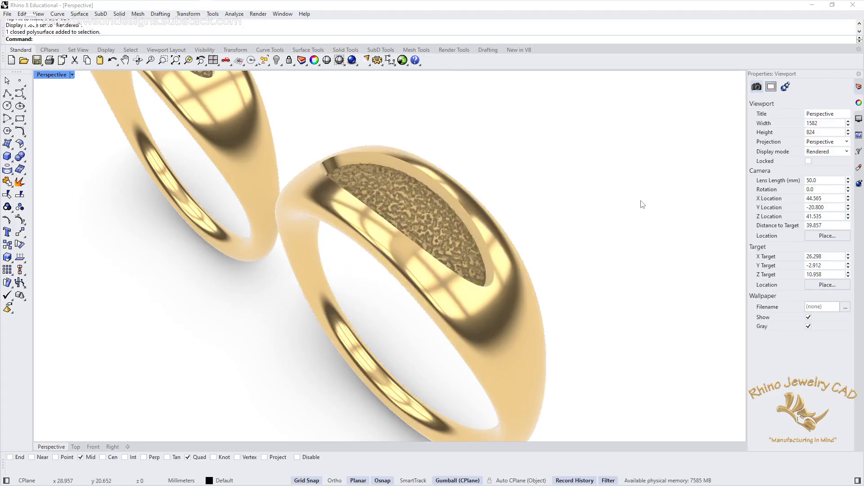
{"action": "left_click", "coordinate": [249, 145]}
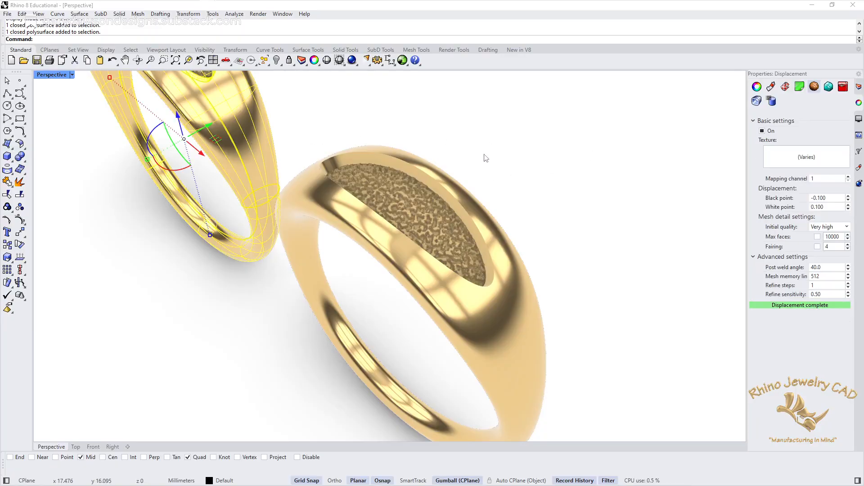
{"action": "right_click_drag", "start_coordinate": [486, 158], "coordinate": [653, 319]}
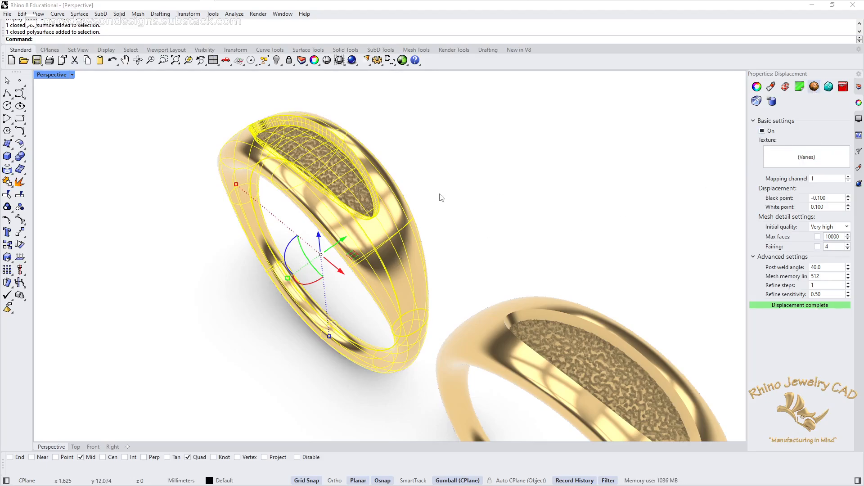
{"action": "left_click", "coordinate": [459, 179]}
{"action": "left_click", "coordinate": [349, 187]}
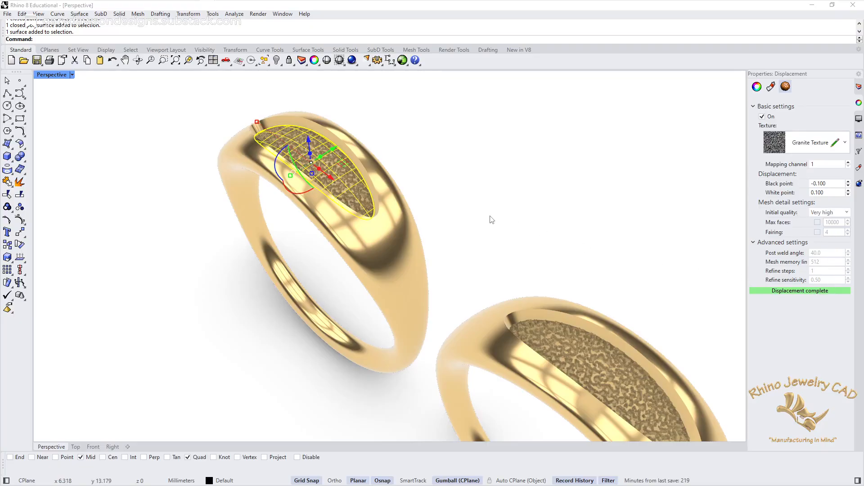
{"action": "left_click", "coordinate": [507, 227]}
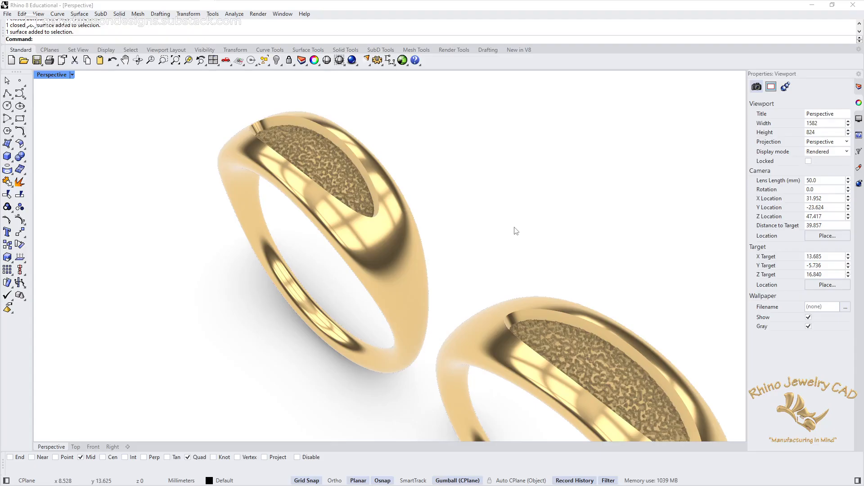